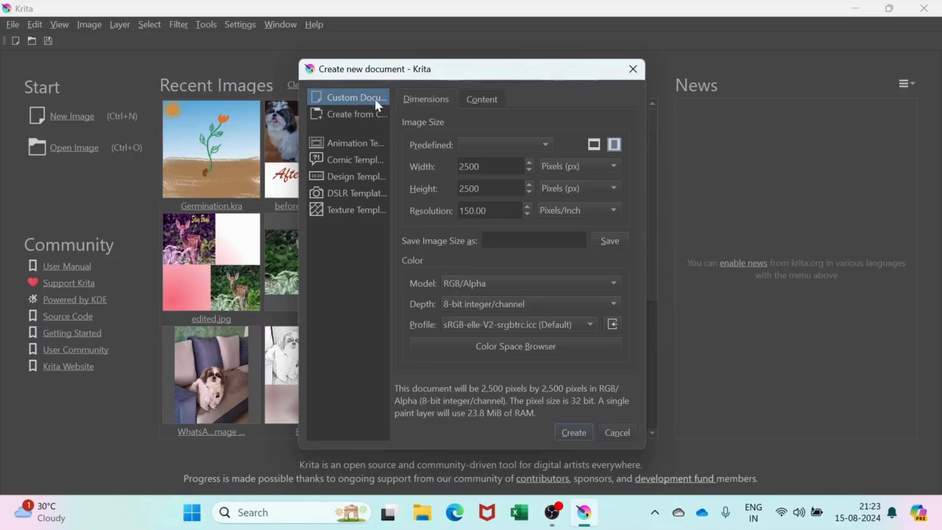
Step: Create a 2500 by 2500 pixel RGB/Alpha document at 150 pixels per inch and look through the available dockers
left_click(585, 432)
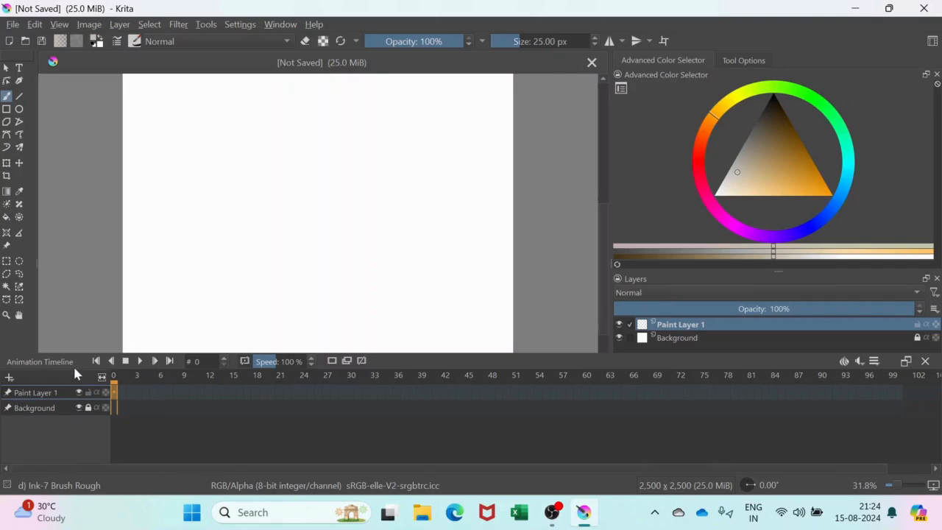
left_click(240, 24)
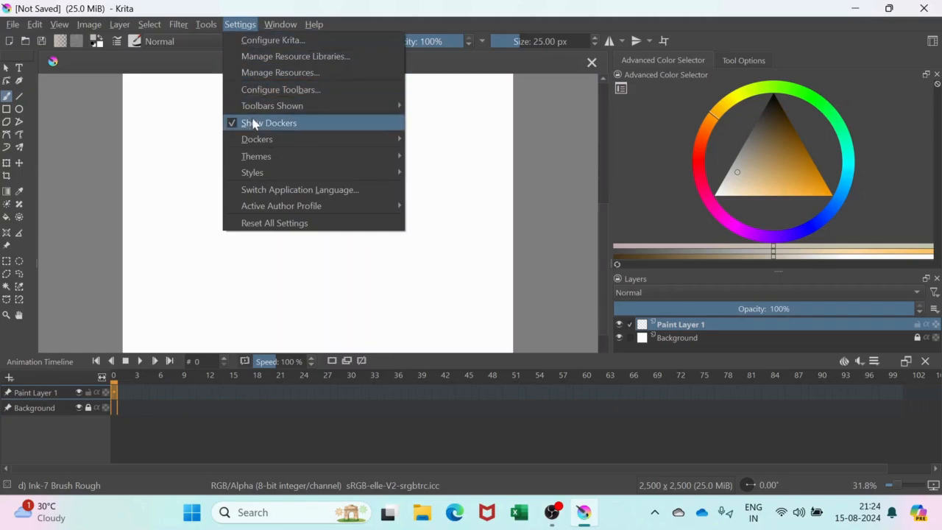
mouse_move(254, 140)
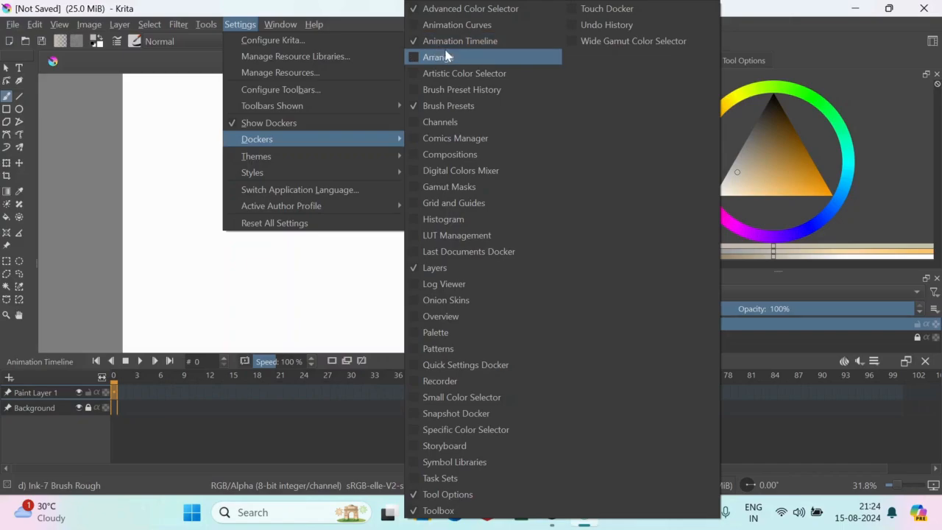
left_click(293, 275)
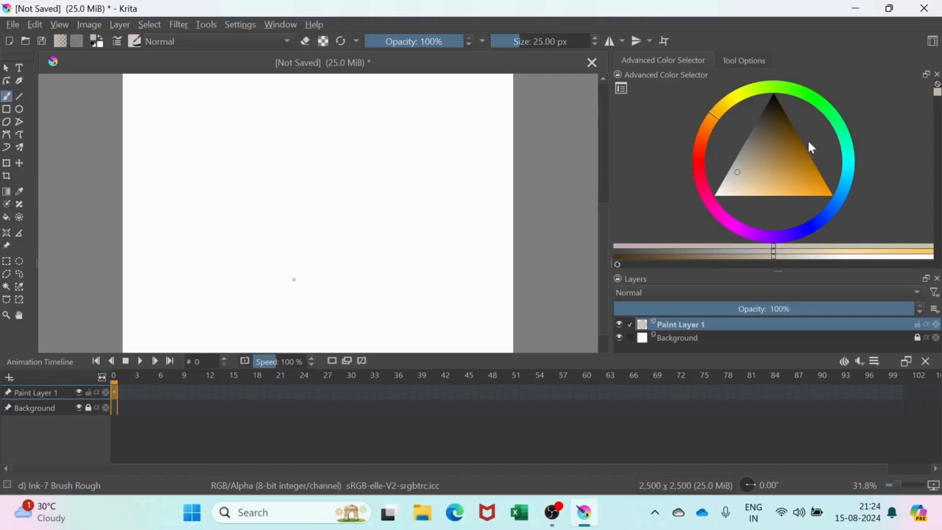
Step: Set the foreground colour to a bright turquoise
left_click_drag(845, 194, 849, 168)
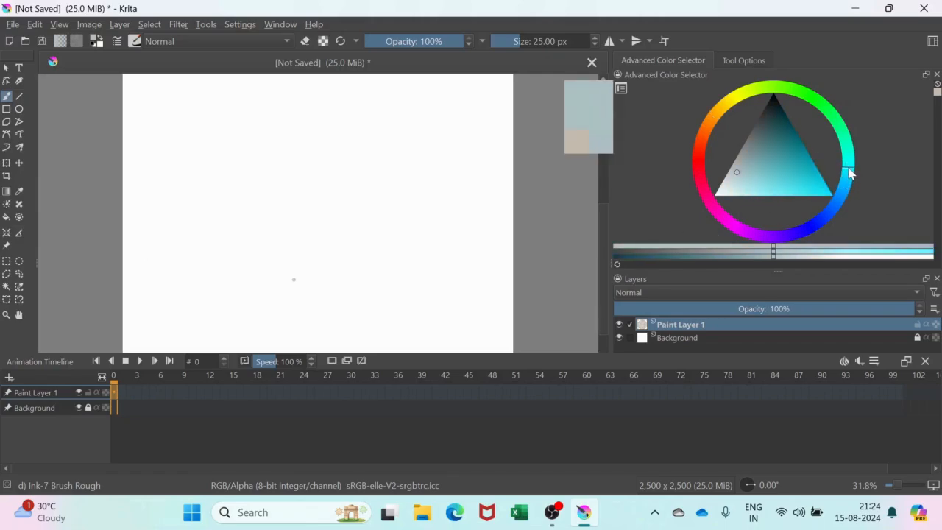
left_click(812, 186)
left_click(809, 186)
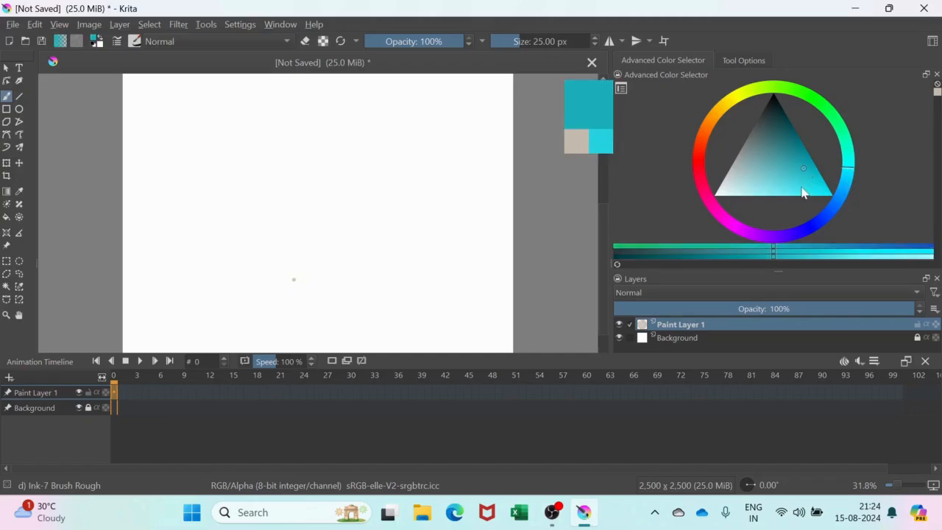
left_click(796, 185)
left_click(804, 181)
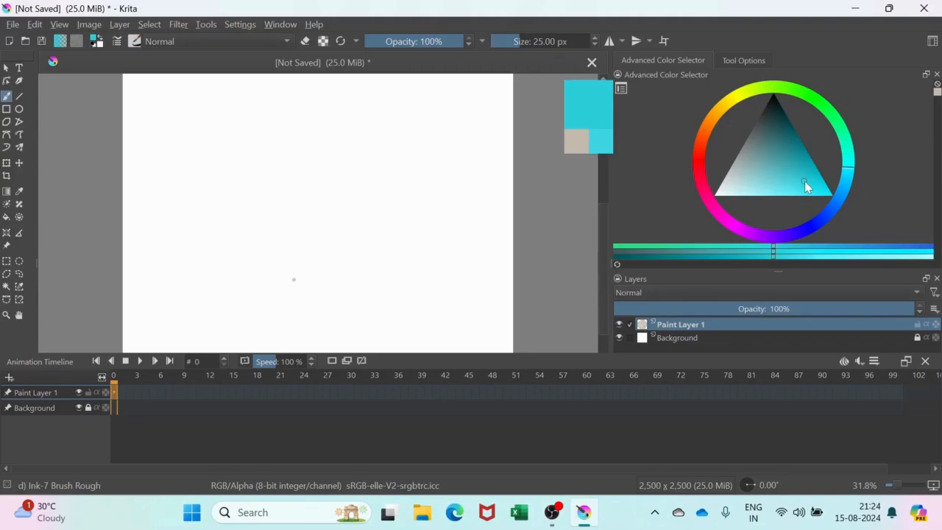
Step: Fill the paint layer with a vertical gradient, turquoise at the canvas's top edge and fading out near the bottom
left_click(19, 314)
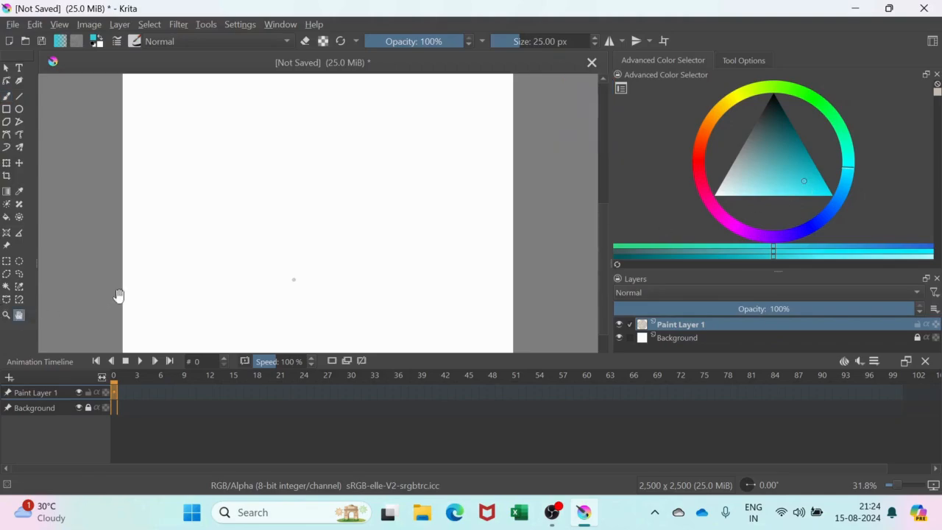
scroll(219, 280, "down", 1)
left_click_drag(320, 276, 322, 221)
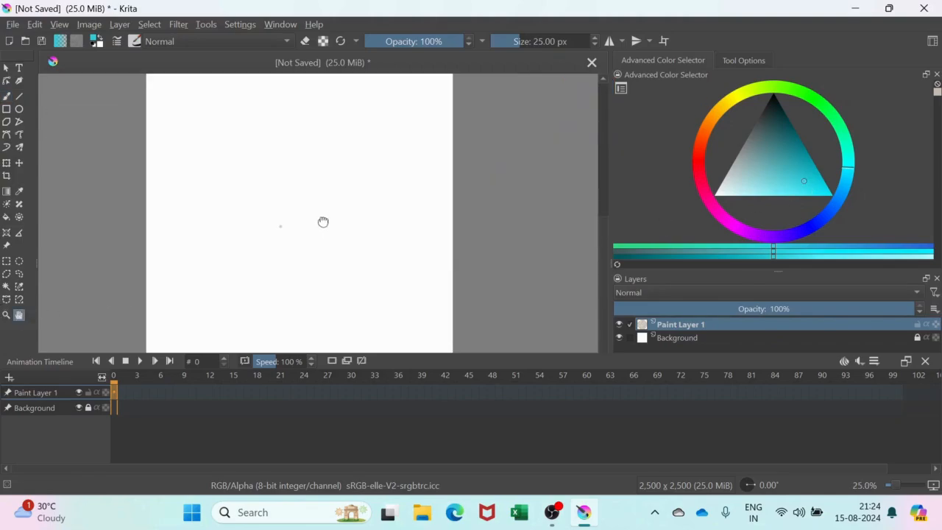
scroll(322, 217, "down", 1)
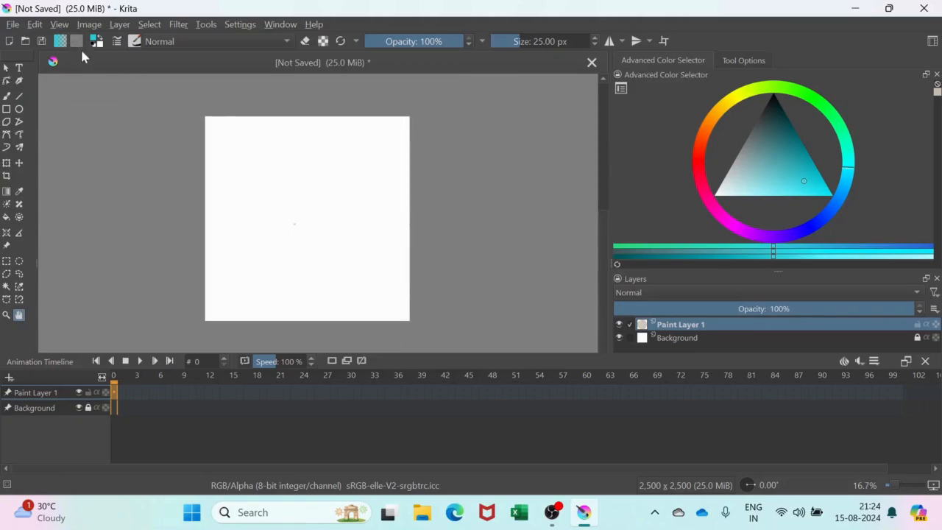
left_click(7, 191)
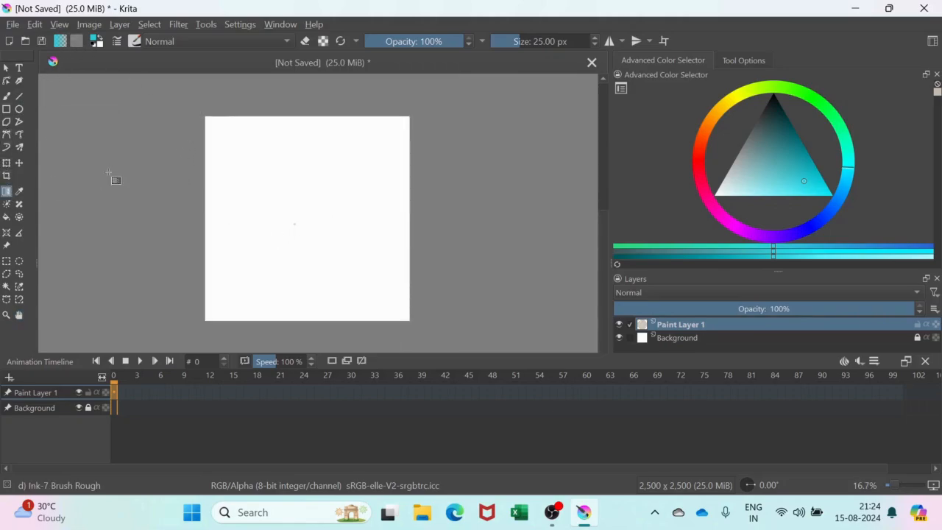
left_click_drag(301, 115, 300, 284)
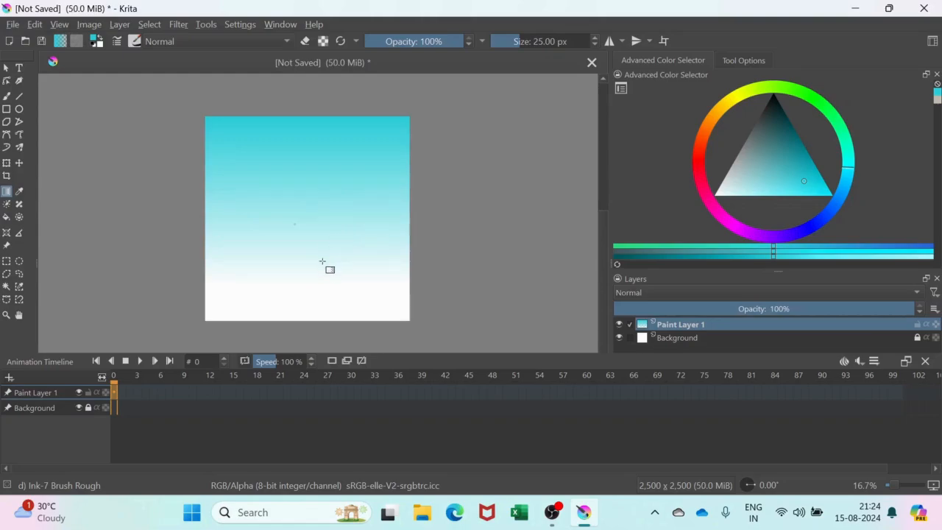
Step: Set the foreground colour to a medium, slightly muted brown for the ground
left_click(18, 316)
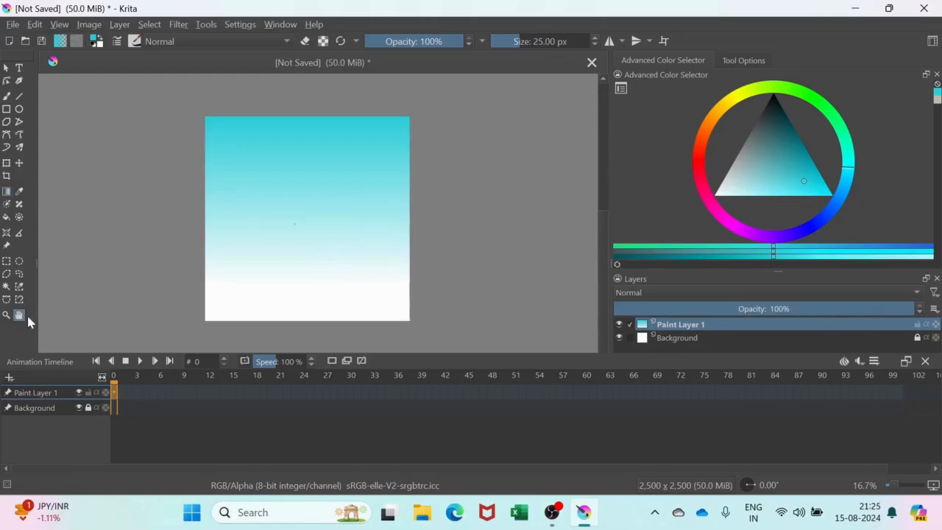
scroll(273, 273, "up", 1)
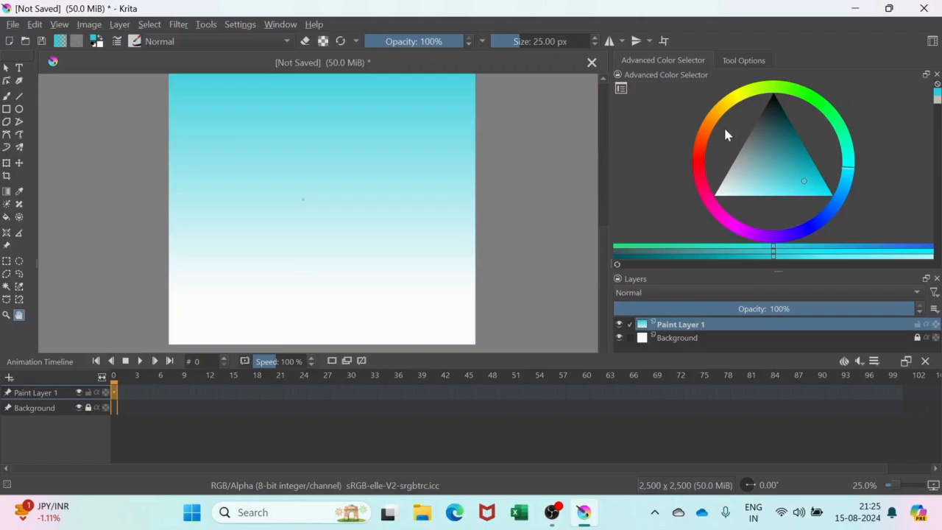
left_click(711, 127)
left_click(784, 149)
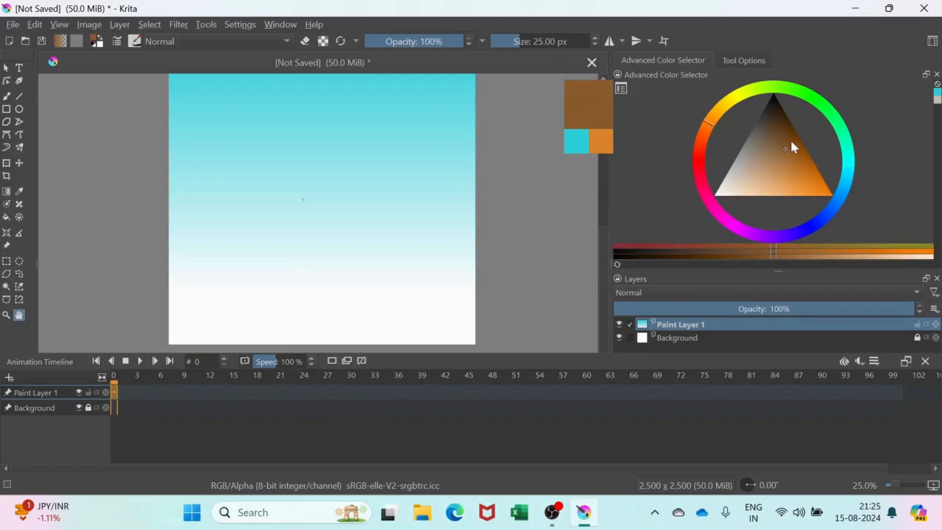
left_click(792, 138)
left_click(777, 147)
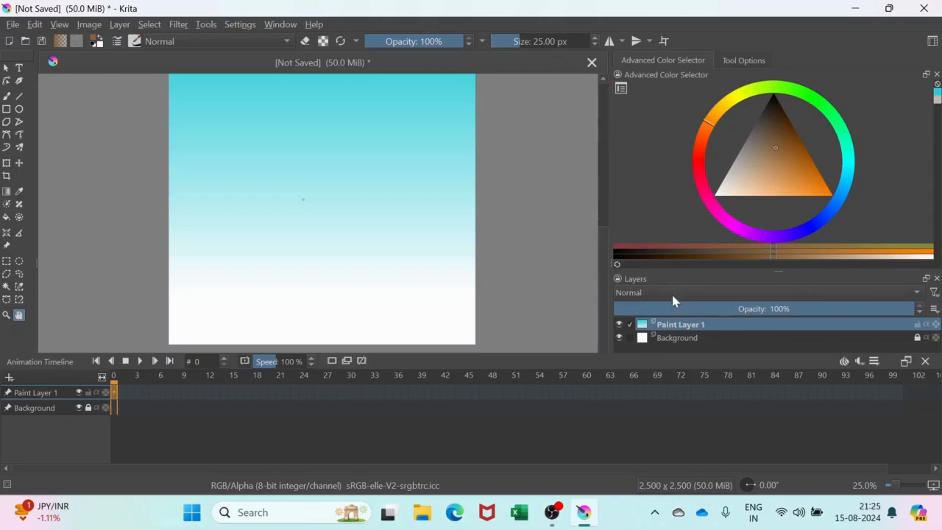
Step: Choose the Dry Textured Creases brush preset for freehand painting and set its size to about 189 px
left_click(234, 26)
mouse_move(391, 139)
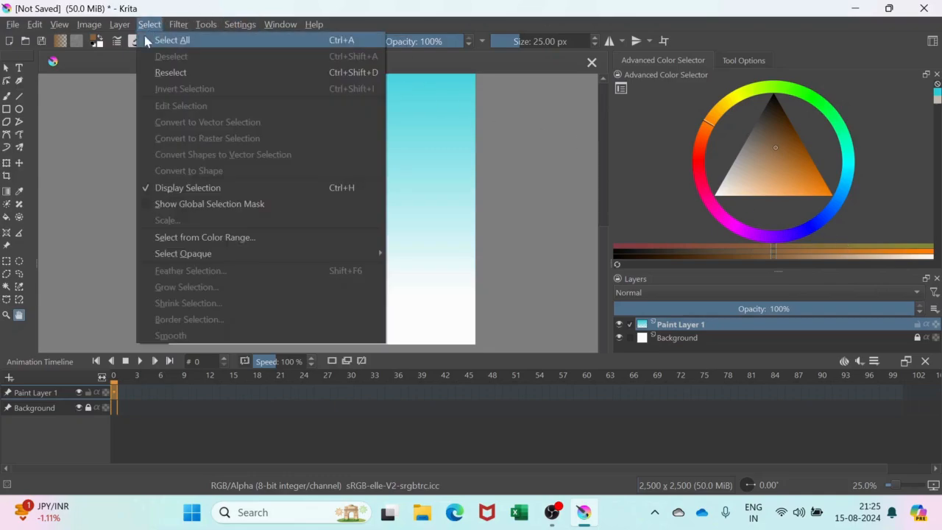
left_click(134, 41)
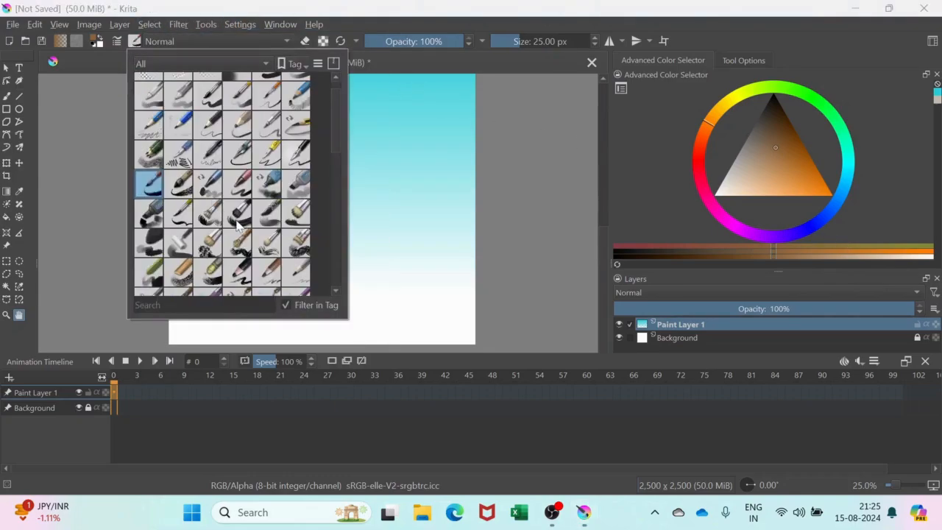
left_click(297, 243)
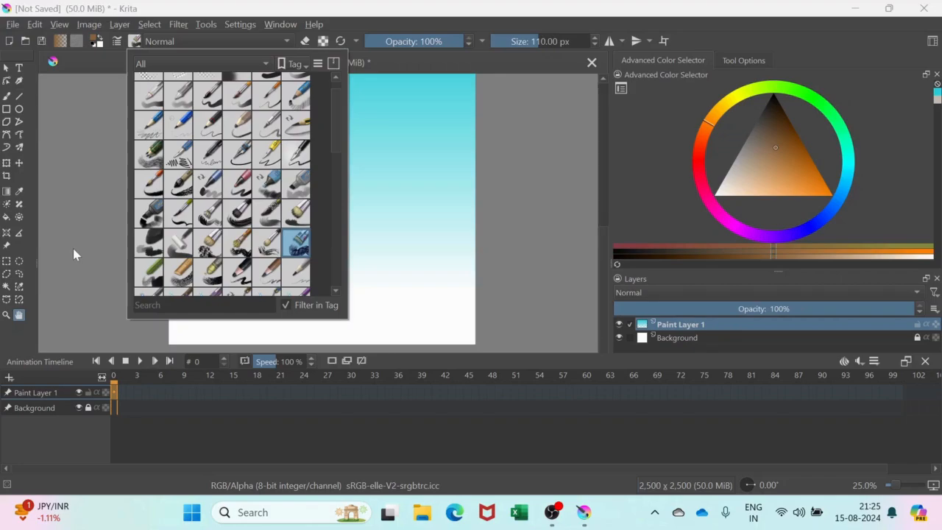
left_click(111, 292)
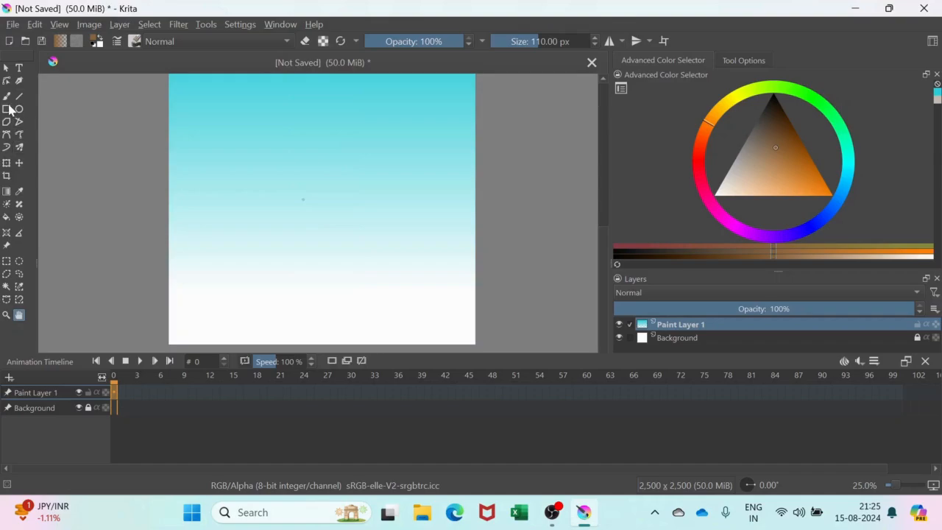
left_click(6, 96)
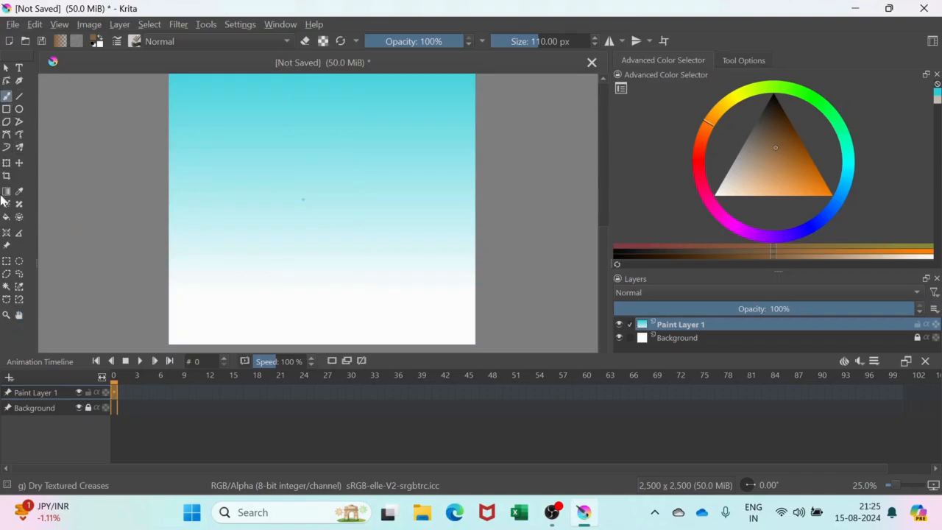
left_click(548, 40)
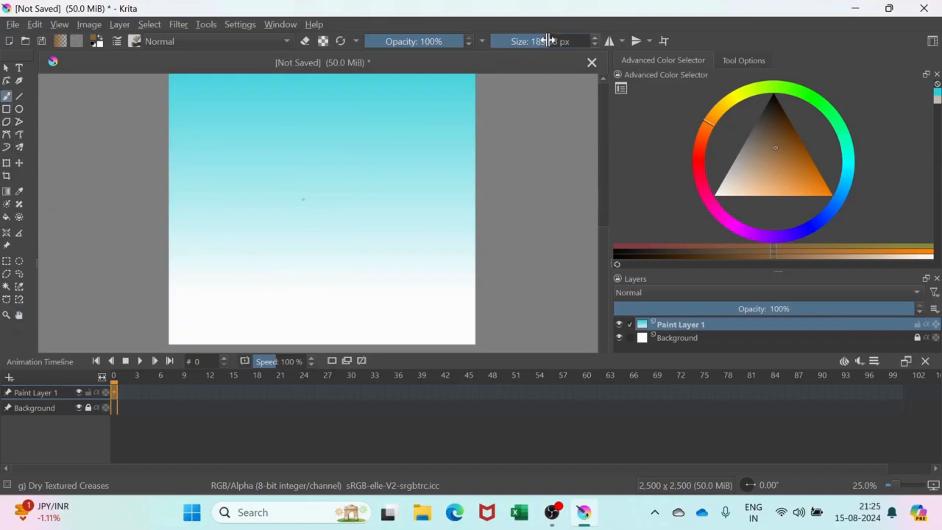
Step: Try a short brown stroke with the textured brush in the canvas's lower-left area and undo it
left_click(19, 315)
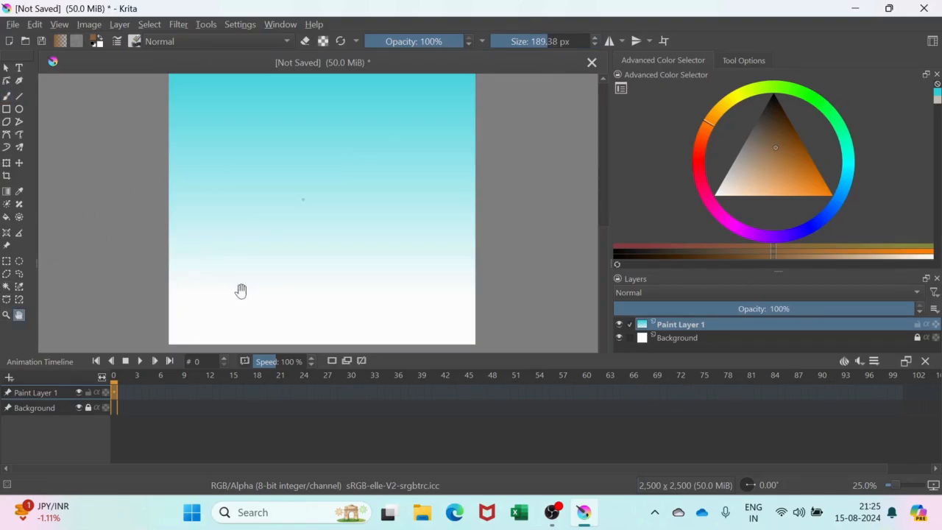
scroll(241, 291, "up", 1)
scroll(297, 282, "down", 2)
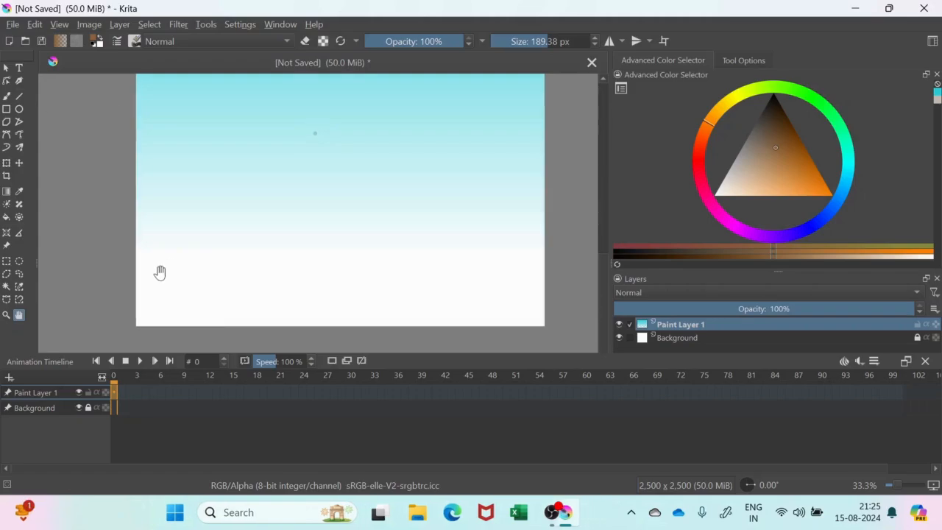
key("b")
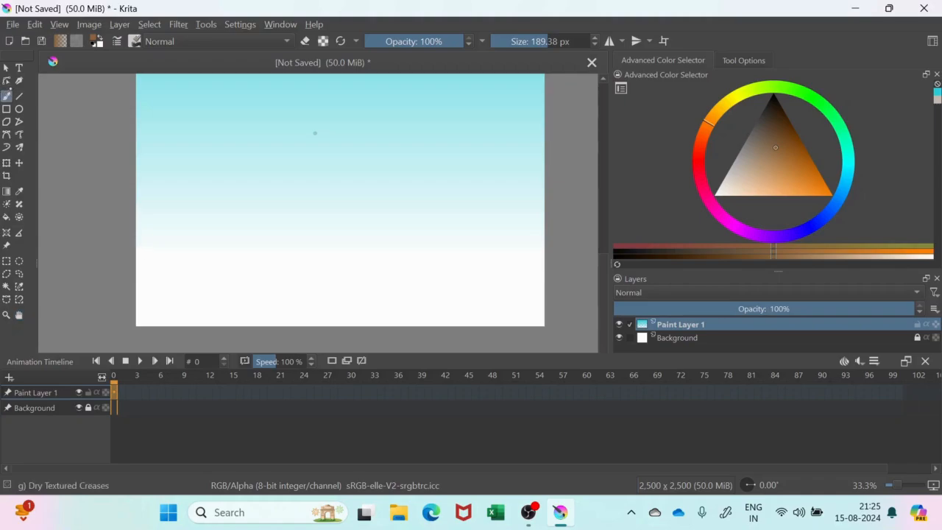
mouse_move(168, 281)
left_mouse_down()
mouse_move(152, 282)
mouse_move(221, 265)
left_mouse_up()
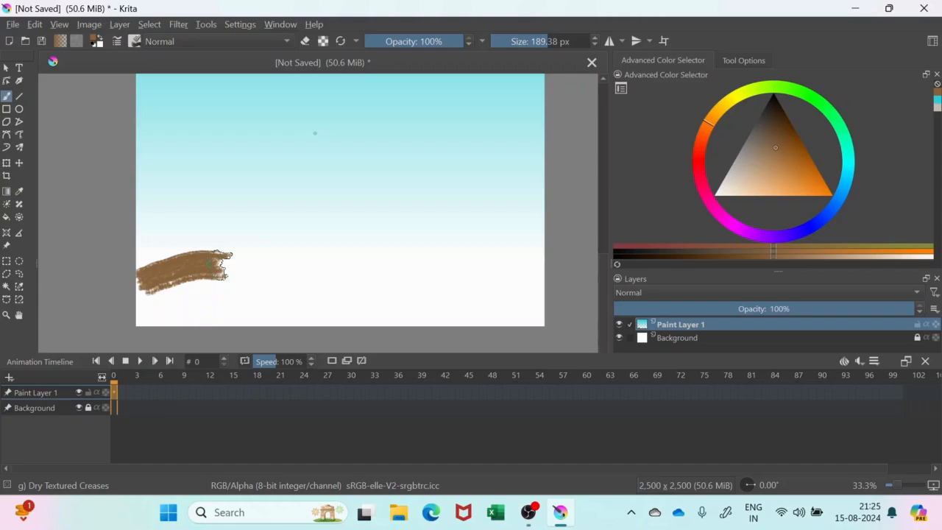
key("ctrl+z")
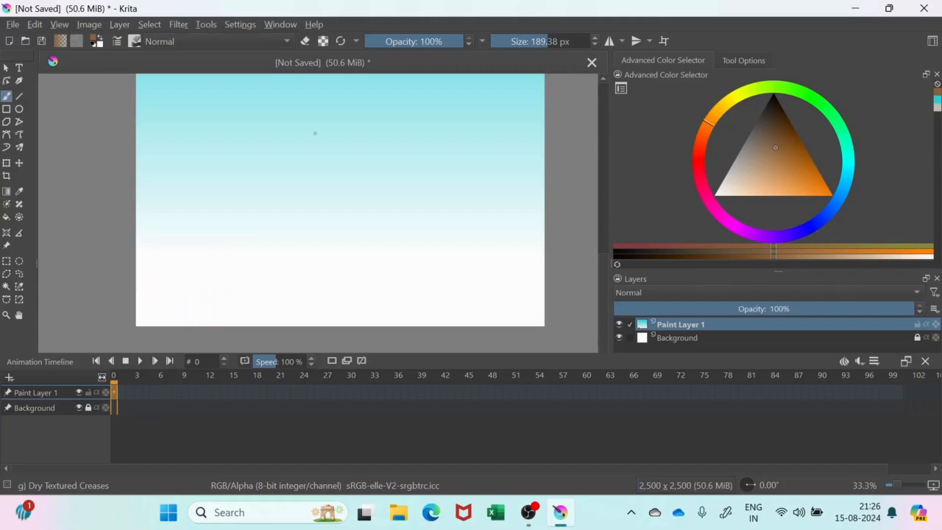
Step: Paint long brown strokes across the lower part of the canvas with the Chalk Grainy brush at 90 px
left_click(134, 41)
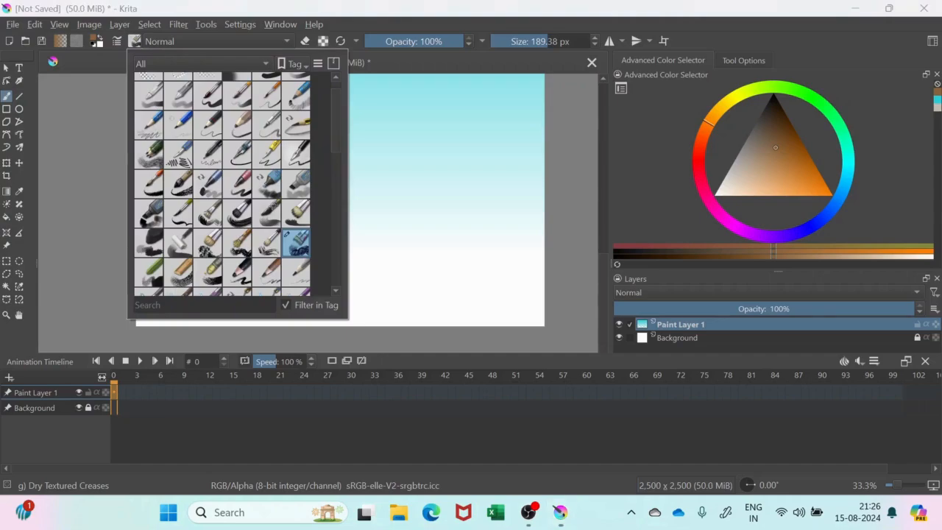
left_click(179, 271)
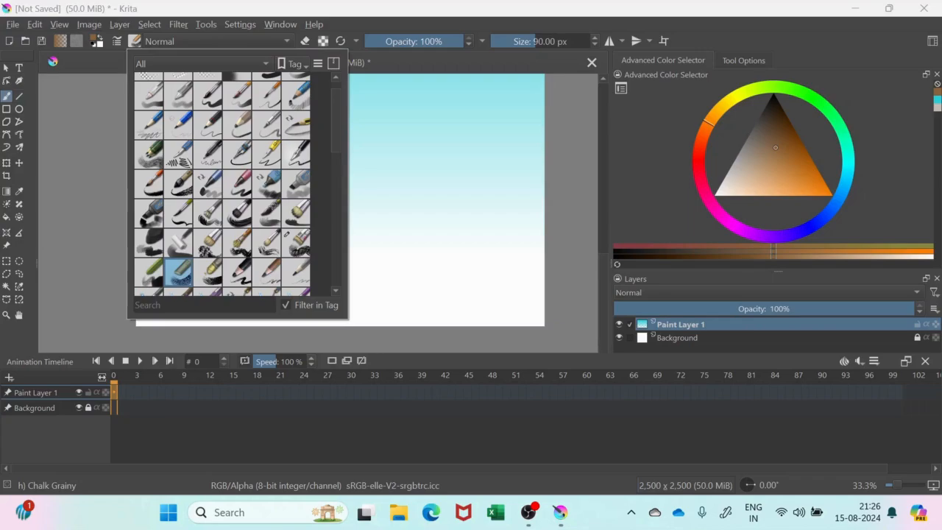
left_click(456, 272)
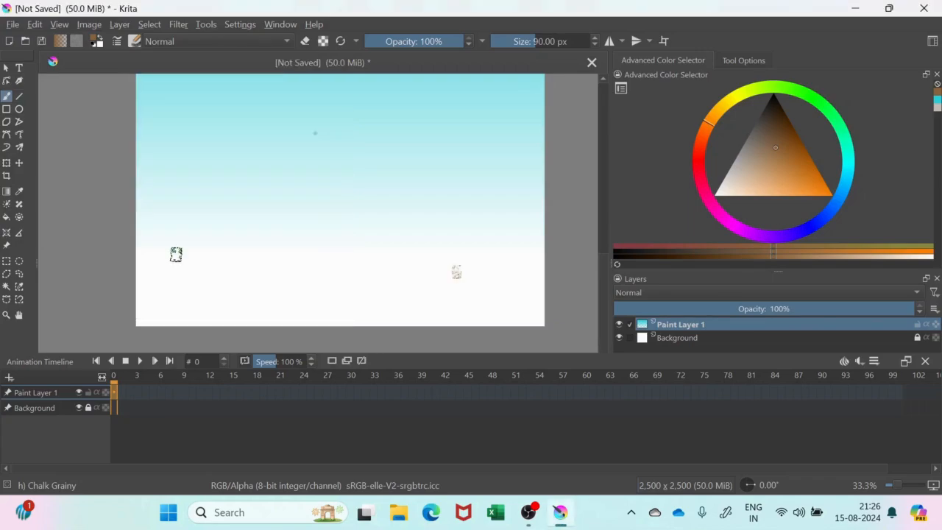
mouse_move(162, 263)
left_mouse_down()
mouse_move(211, 253)
mouse_move(543, 237)
left_mouse_up()
mouse_move(141, 257)
left_mouse_down()
mouse_move(265, 231)
mouse_move(471, 214)
mouse_move(537, 220)
left_mouse_up()
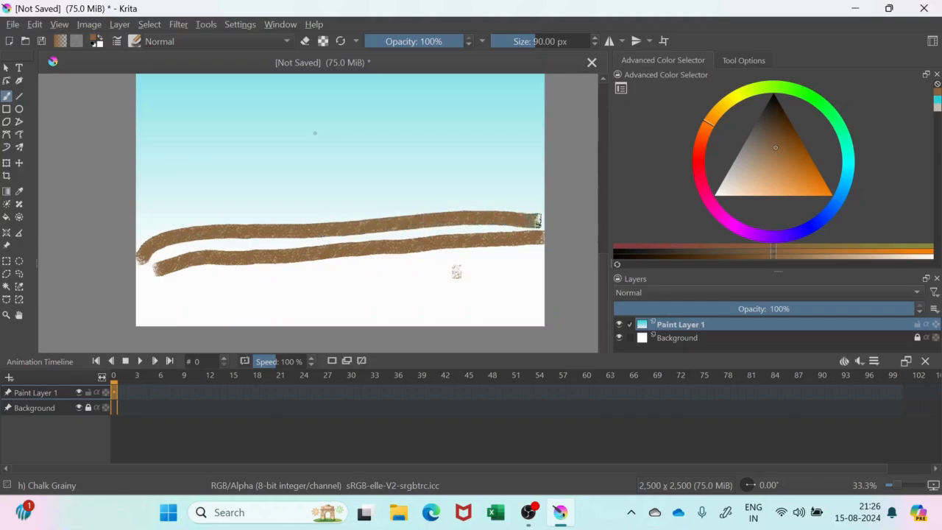
mouse_move(154, 257)
left_mouse_down()
mouse_move(399, 236)
mouse_move(480, 249)
left_mouse_up()
Step: Enlarge the brush to about 292 px and fill the whole lower part of the canvas with brown ground
left_click_drag(540, 42, 557, 42)
mouse_move(171, 288)
left_mouse_down()
mouse_move(147, 287)
mouse_move(408, 283)
mouse_move(519, 294)
left_mouse_up()
left_click_drag(335, 259, 533, 261)
mouse_move(441, 214)
left_mouse_down()
mouse_move(471, 210)
mouse_move(530, 232)
mouse_move(521, 315)
mouse_move(548, 312)
mouse_move(197, 318)
mouse_move(146, 307)
mouse_move(139, 257)
mouse_move(148, 213)
mouse_move(368, 208)
mouse_move(511, 225)
mouse_move(479, 260)
left_mouse_up()
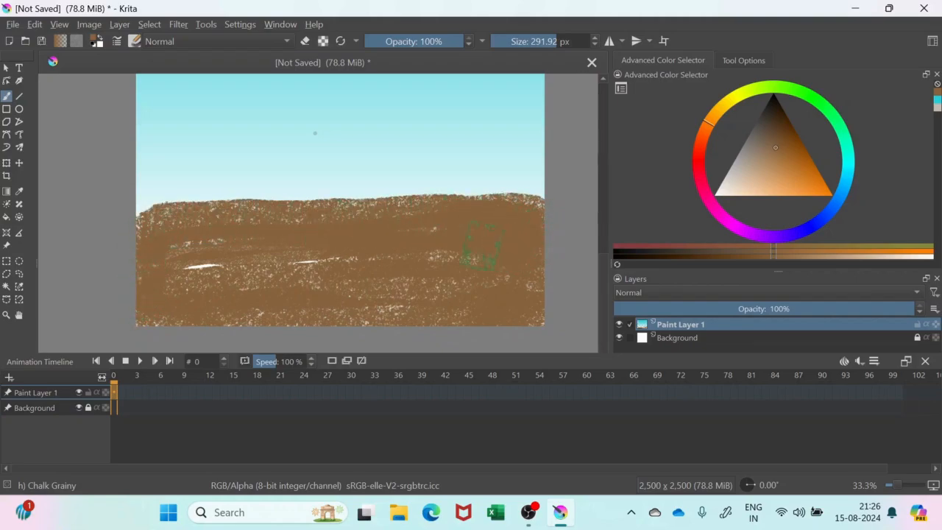
mouse_move(210, 264)
left_mouse_down()
mouse_move(348, 261)
mouse_move(349, 303)
mouse_move(382, 309)
mouse_move(305, 259)
mouse_move(332, 268)
left_mouse_up()
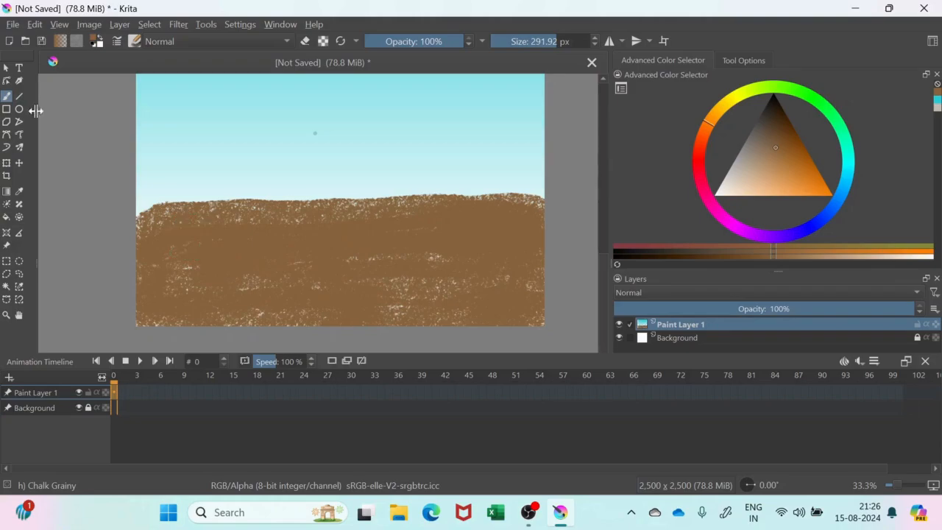
Step: Choose the Basic-5 Size brush preset and set the foreground colour to a very dark brown
left_click(135, 42)
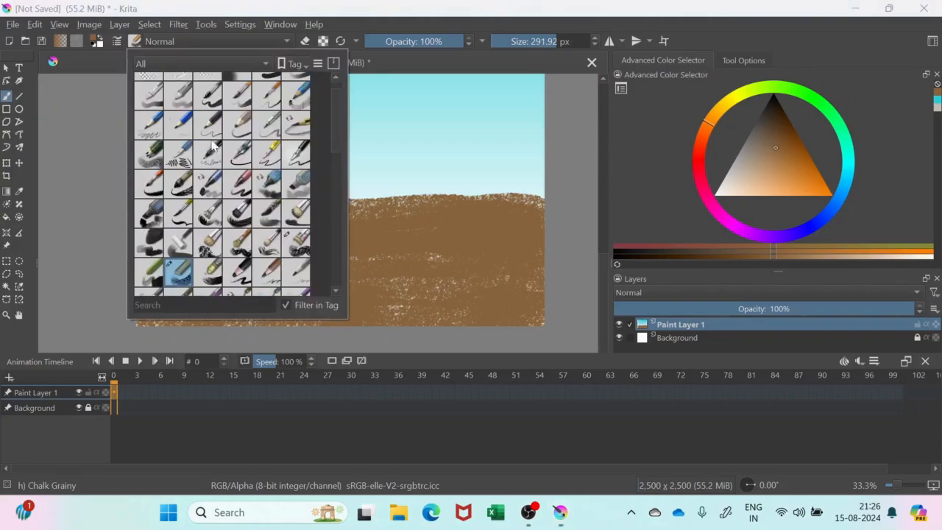
left_click(214, 100)
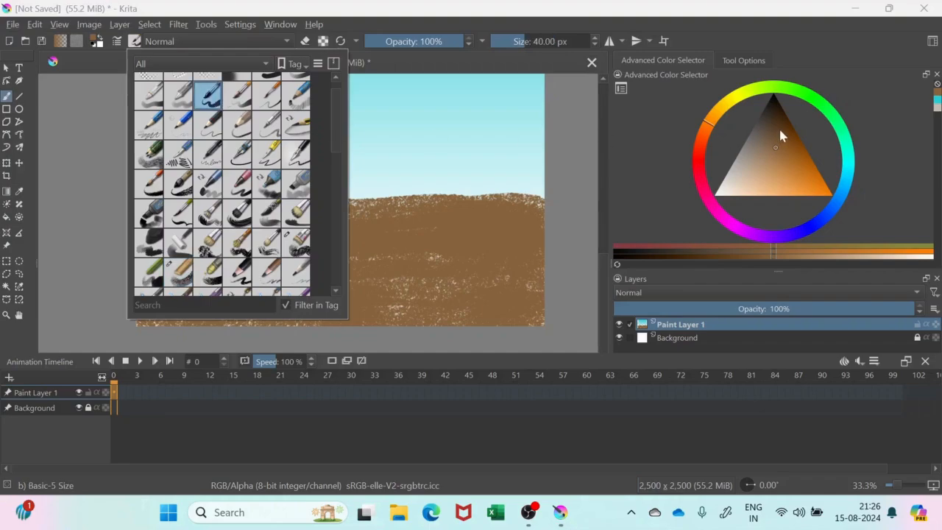
left_click(772, 111)
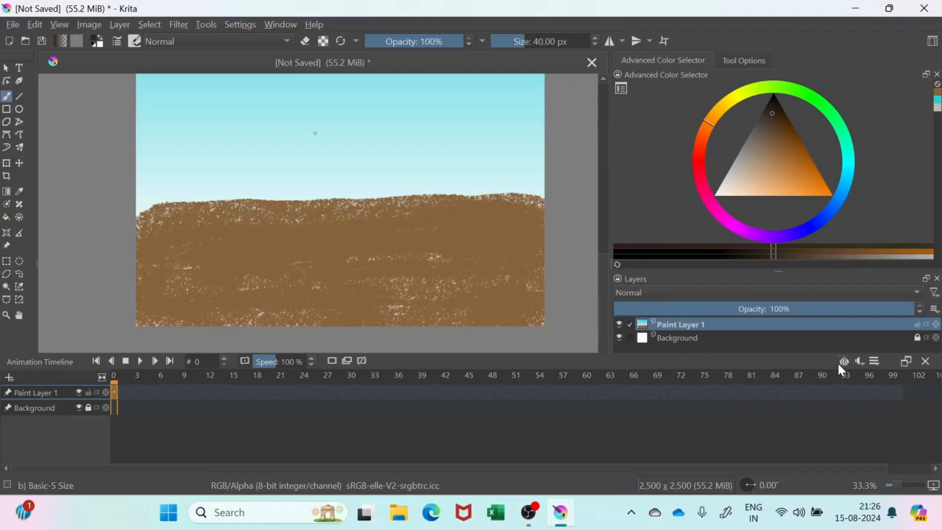
Step: Shrink the colour selector and rearrange the dockers to expose the layer controls, and add a new paint layer above Paint Layer 1
left_click_drag(776, 270, 770, 217)
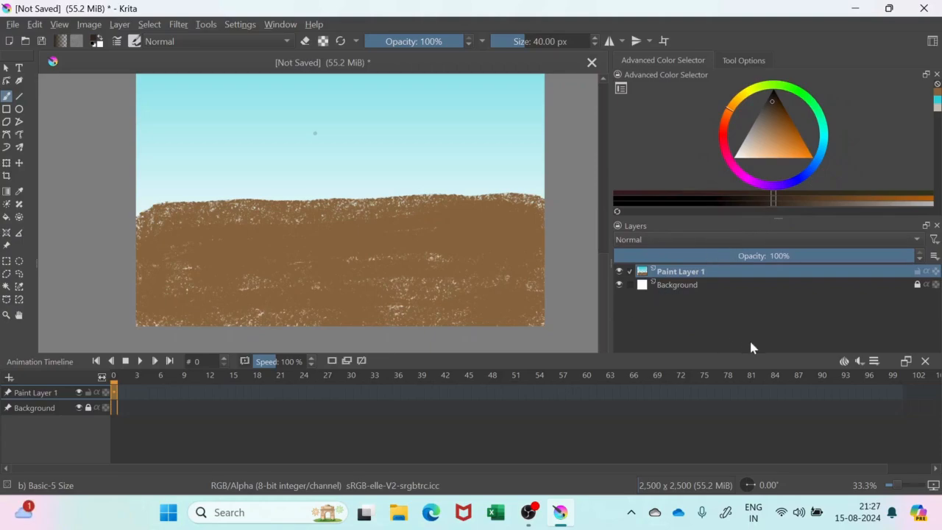
left_click(905, 362)
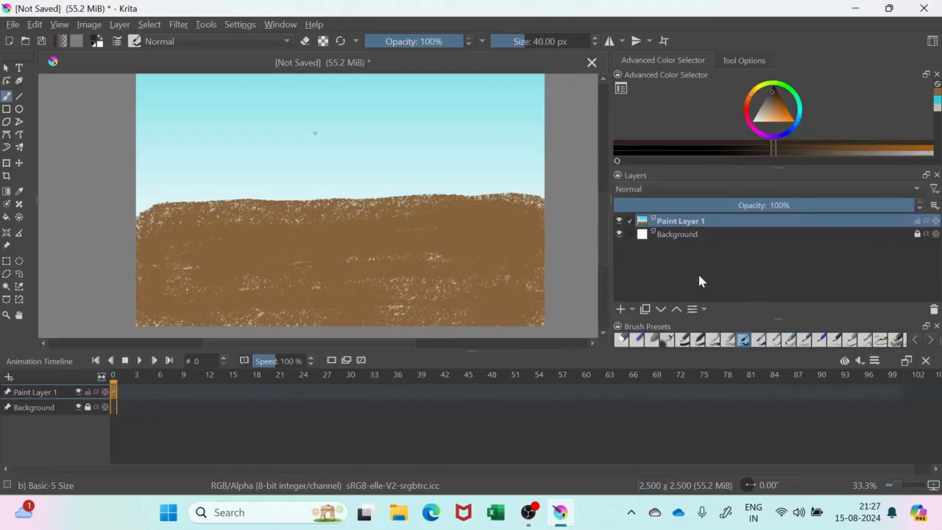
left_click(621, 309)
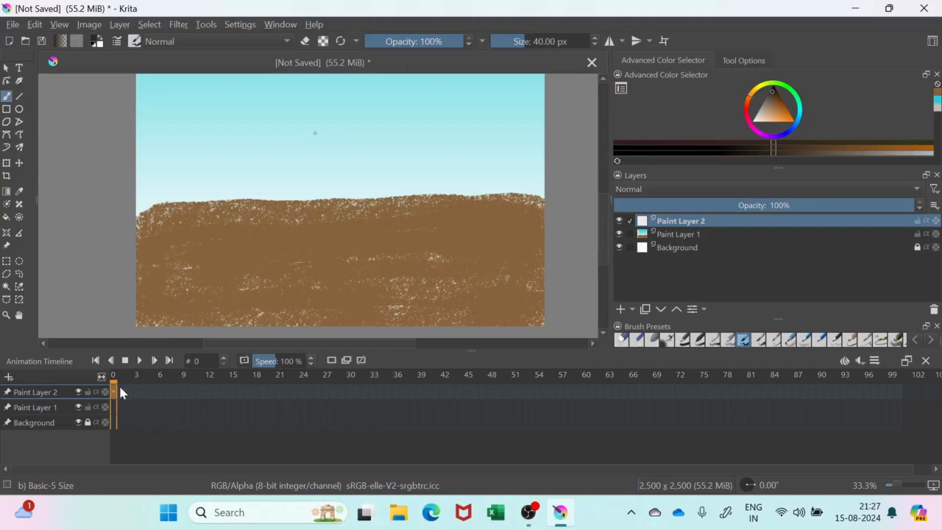
Step: Create blank animation frames at frame 0 on Paint Layer 1 and at frame 1 on Paint Layer 2
right_click(114, 410)
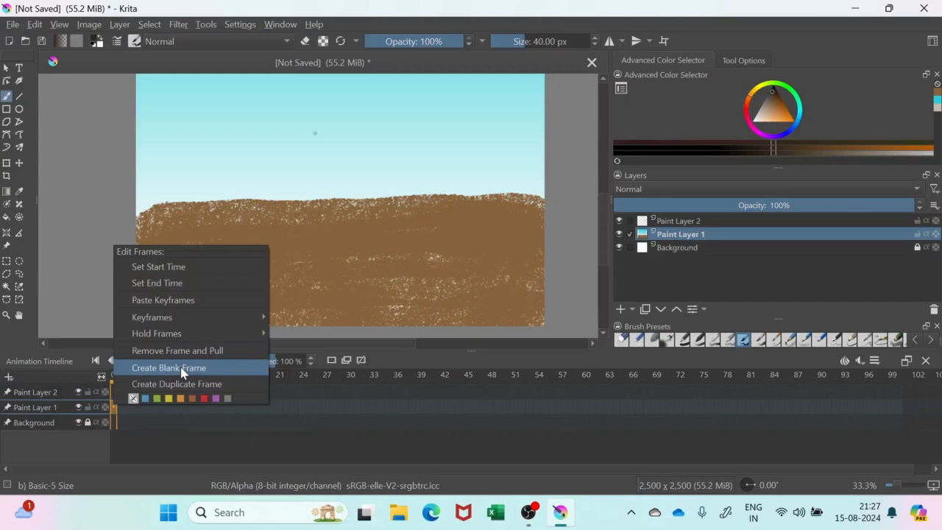
left_click(183, 368)
left_click(130, 393)
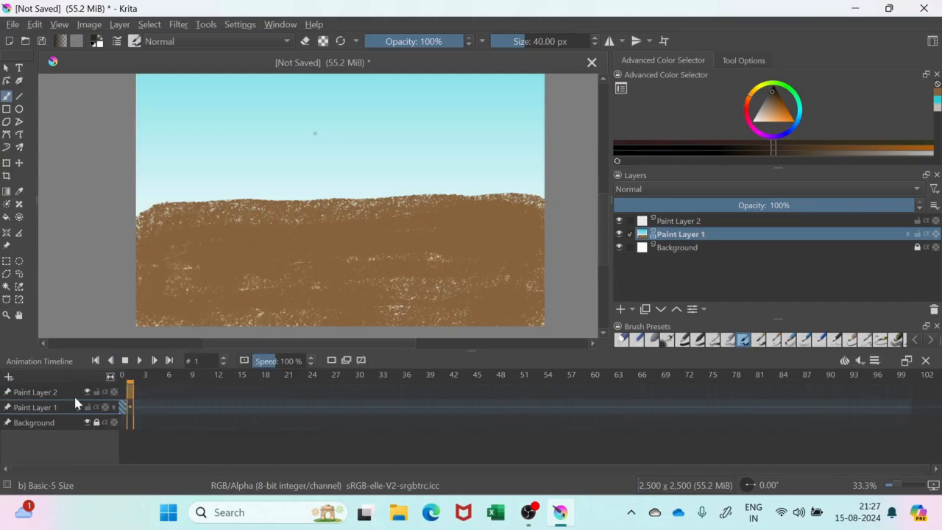
right_click(130, 393)
left_click(182, 356)
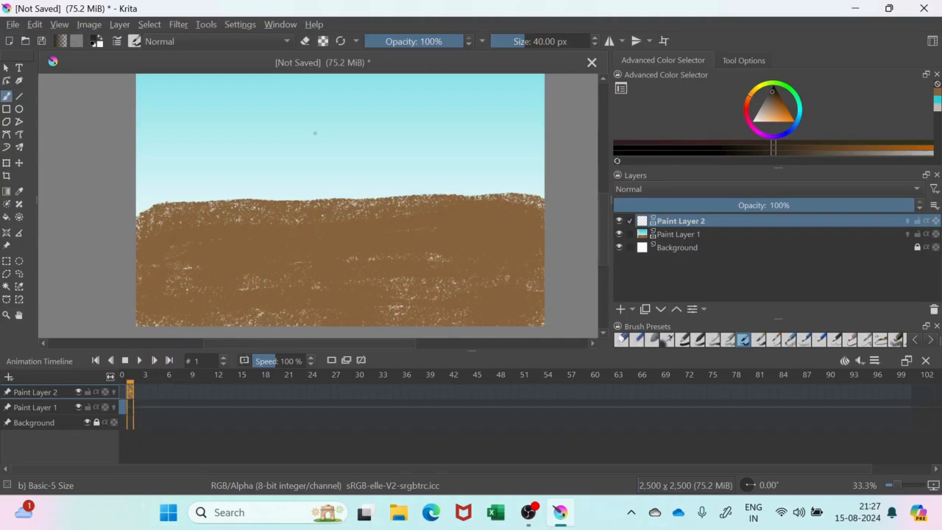
Step: Paint a dark brown bean-shaped seed in the soil on Paint Layer 2 with the 40 px brush
left_click(19, 315)
scroll(284, 267, "up", 1)
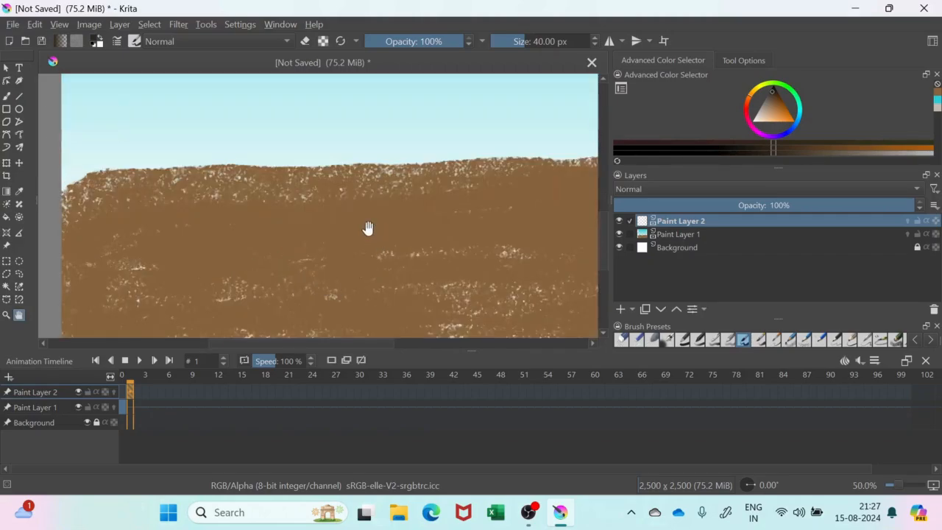
key("b")
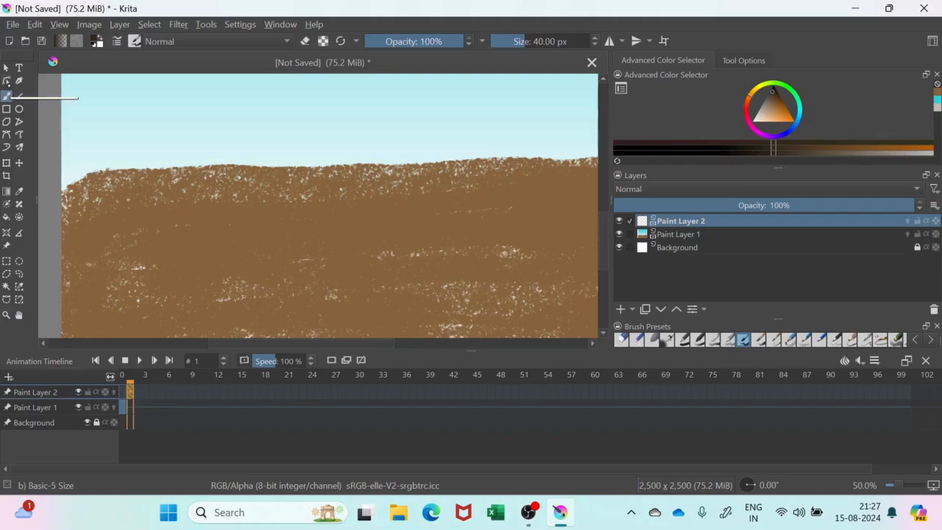
mouse_move(326, 240)
left_mouse_down()
mouse_move(325, 224)
mouse_move(348, 217)
mouse_move(338, 240)
mouse_move(345, 256)
mouse_move(321, 235)
mouse_move(338, 215)
mouse_move(338, 253)
left_mouse_up()
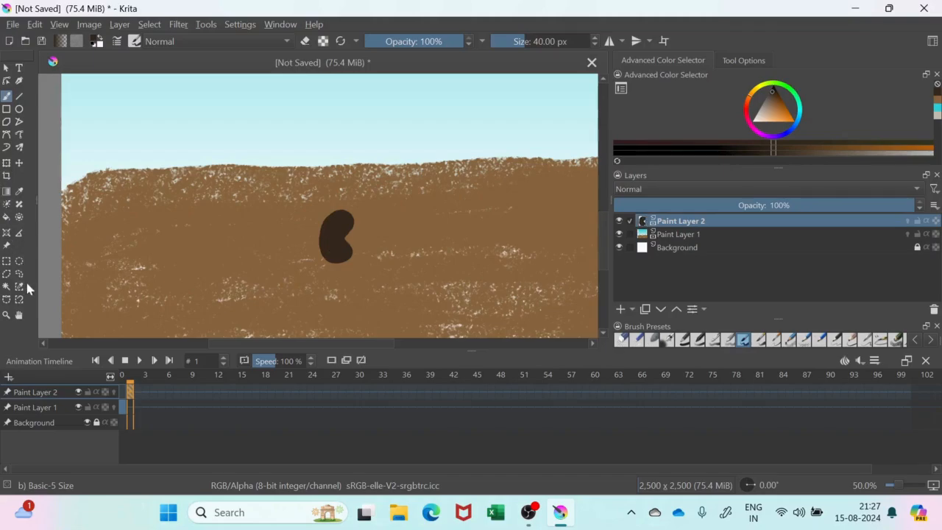
Step: Add a new paint layer above Paint Layer 2 and create a blank frame on it at frame 3
left_click(19, 315)
scroll(225, 265, "down", 1)
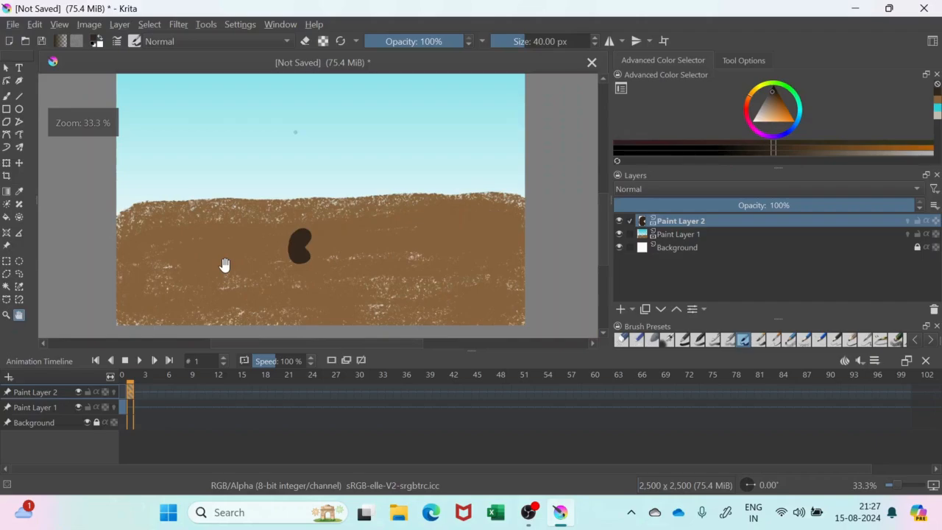
left_click_drag(379, 163, 380, 246)
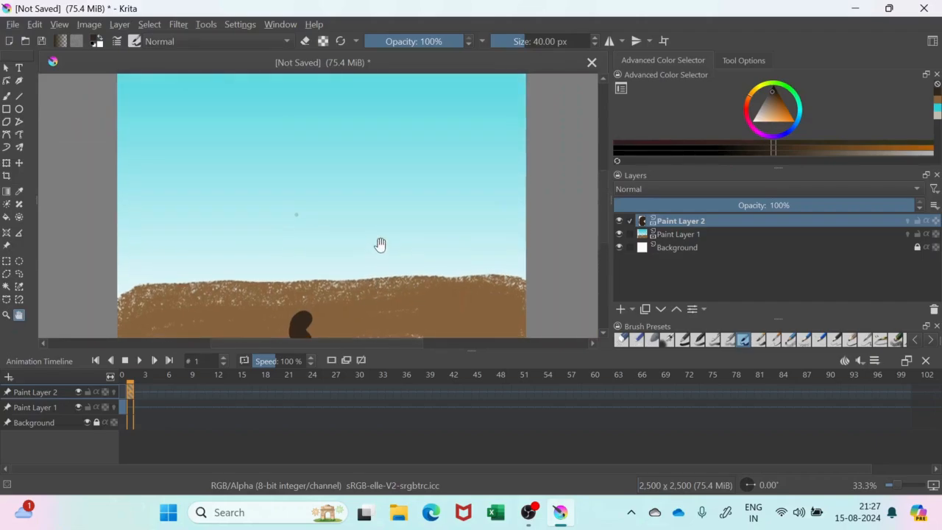
scroll(380, 245, "down", 2)
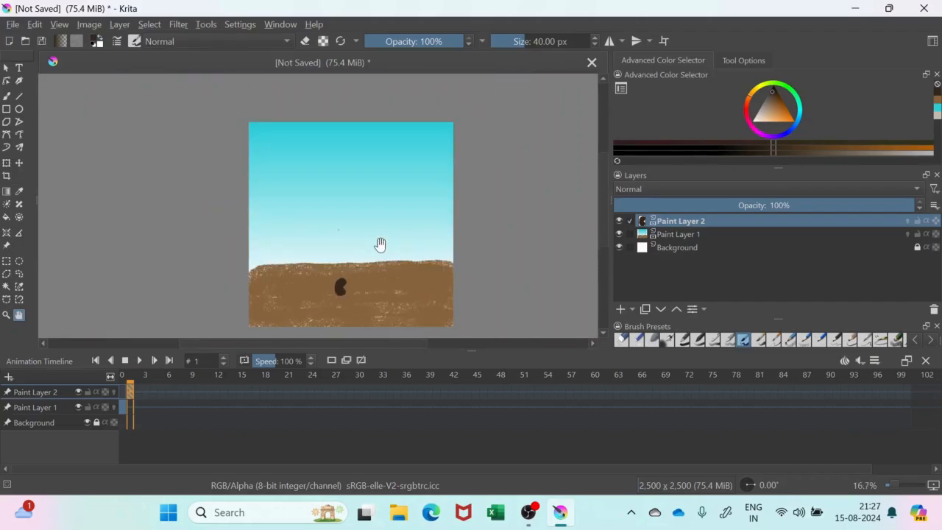
scroll(381, 245, "up", 1)
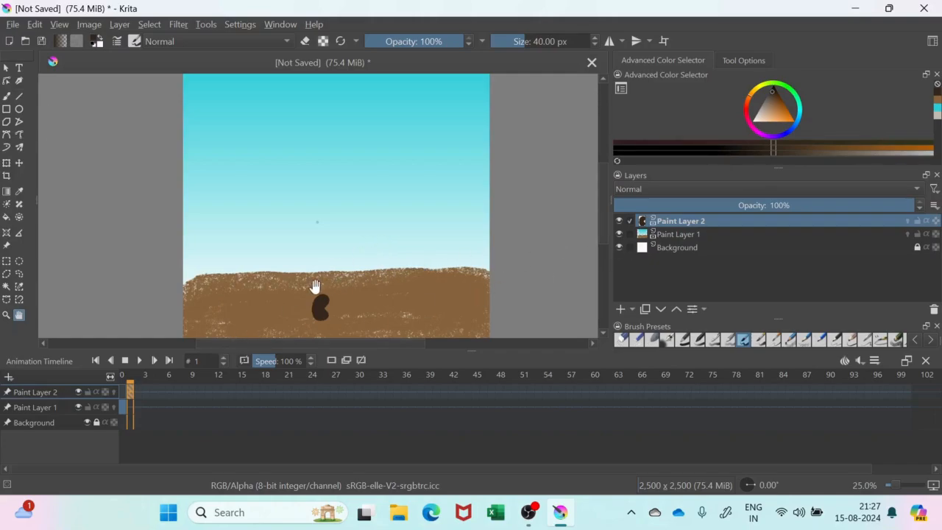
left_click(620, 313)
left_click(138, 396)
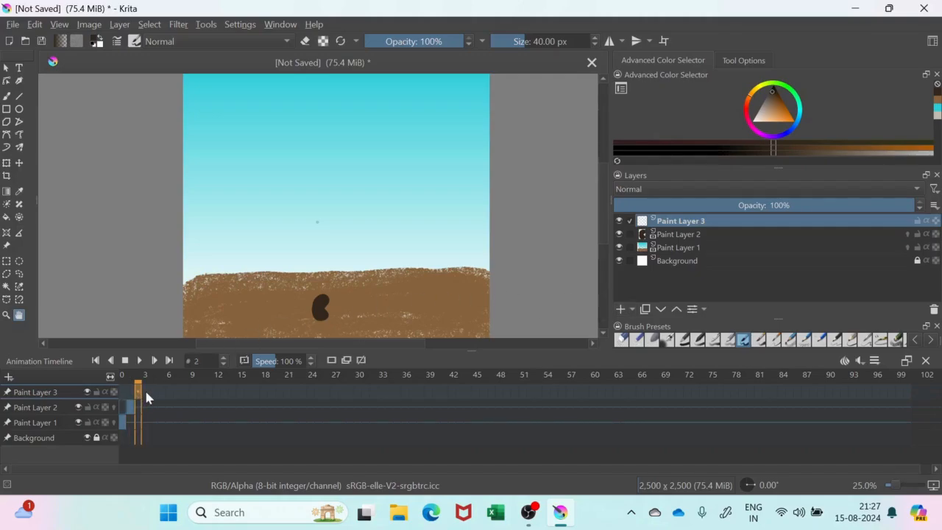
left_click(146, 394)
right_click(145, 397)
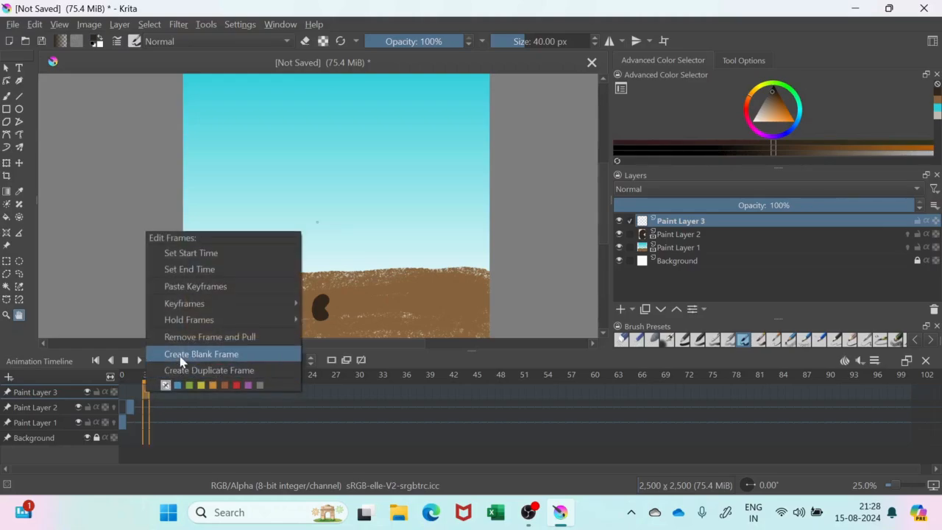
left_click(192, 354)
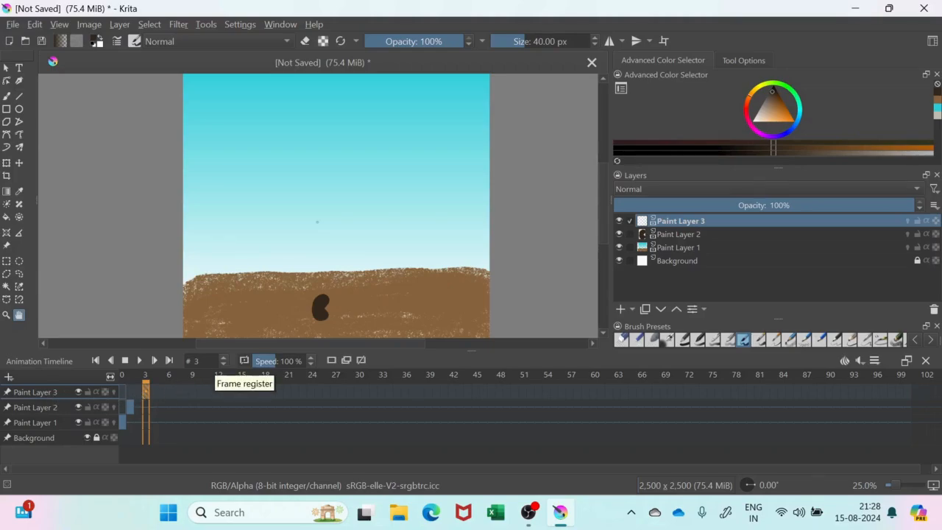
Step: Paint two beige root strokes branching from the seed's notch on Paint Layer 3, with the brush size at about 29 px
left_click(763, 111)
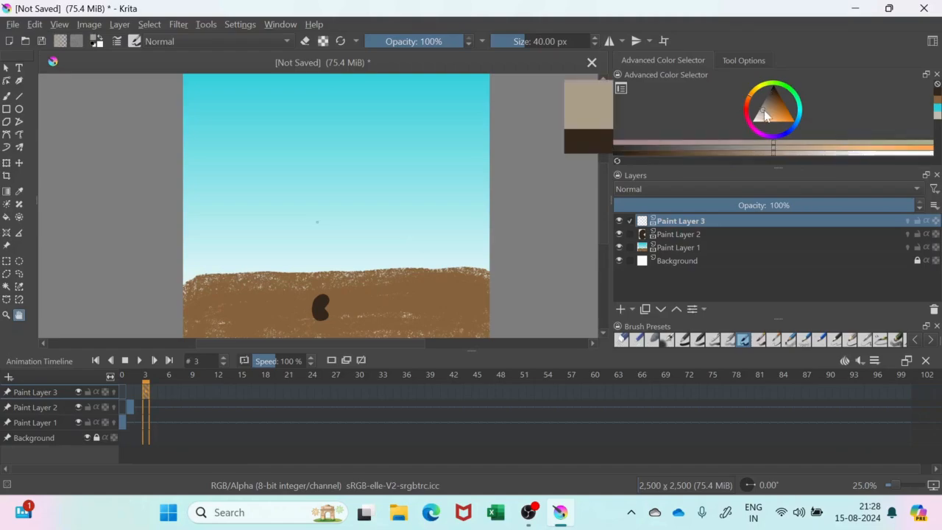
left_click(7, 97)
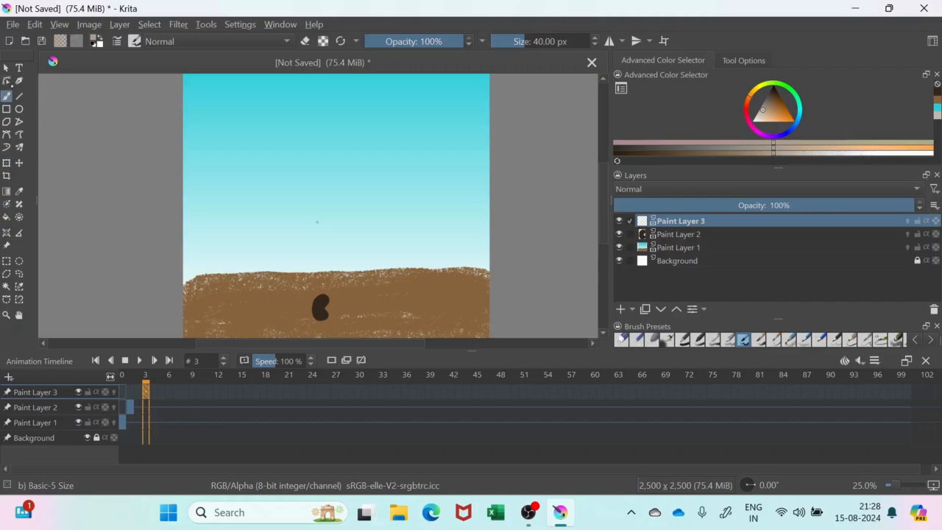
left_click(508, 41)
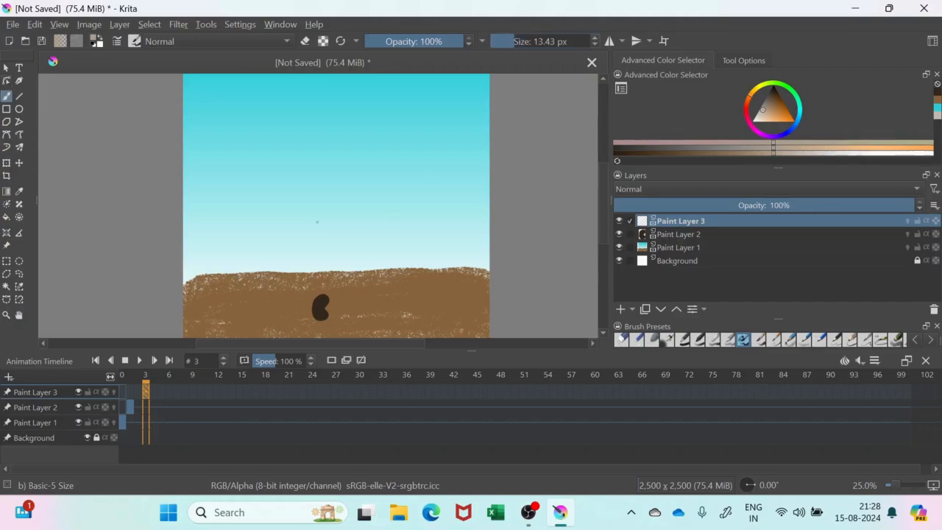
left_click(593, 39)
left_click(594, 39)
left_click(19, 315)
scroll(357, 277, "up", 1)
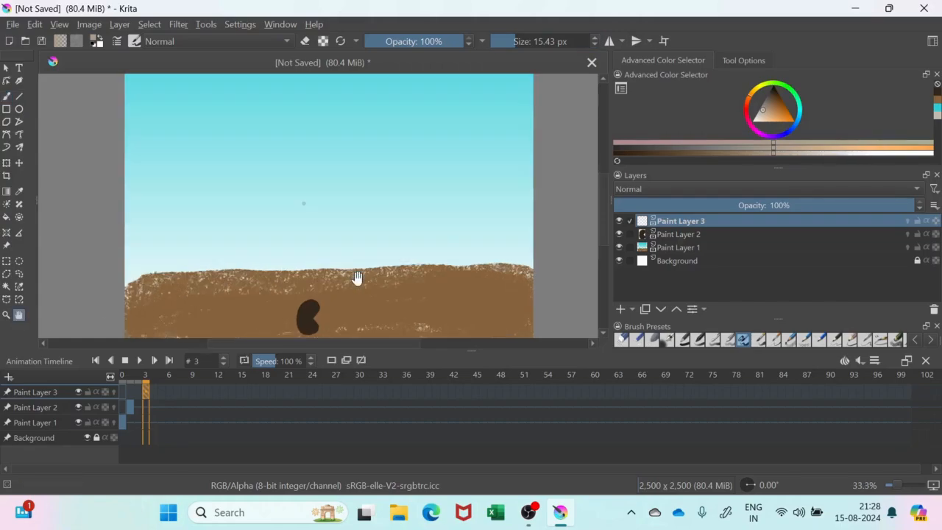
scroll(357, 278, "up", 1)
scroll(337, 262, "up", 2)
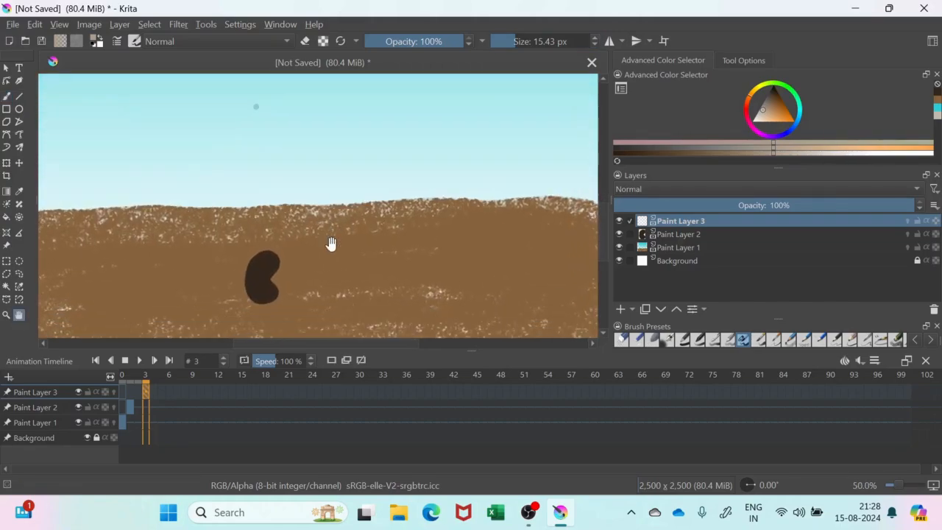
key("b")
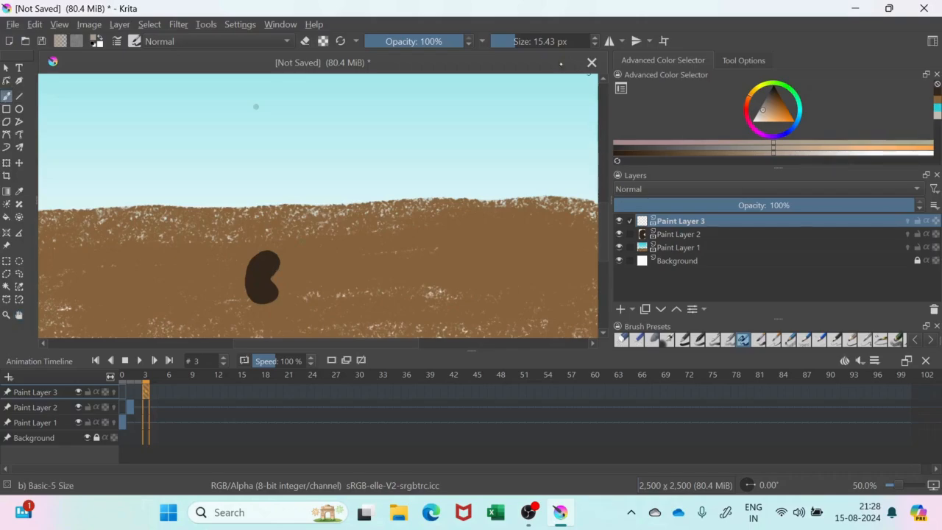
left_click(524, 41)
mouse_move(271, 278)
left_mouse_down()
mouse_move(298, 254)
mouse_move(277, 284)
mouse_move(298, 304)
left_mouse_up()
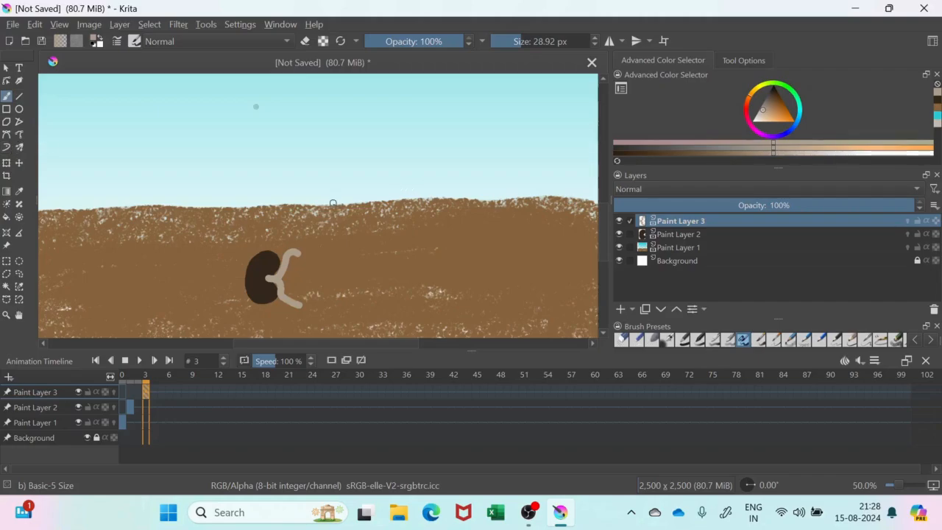
Step: Create a blank frame at frame 4 on Paint Layer 3
left_click(154, 392)
right_click(154, 393)
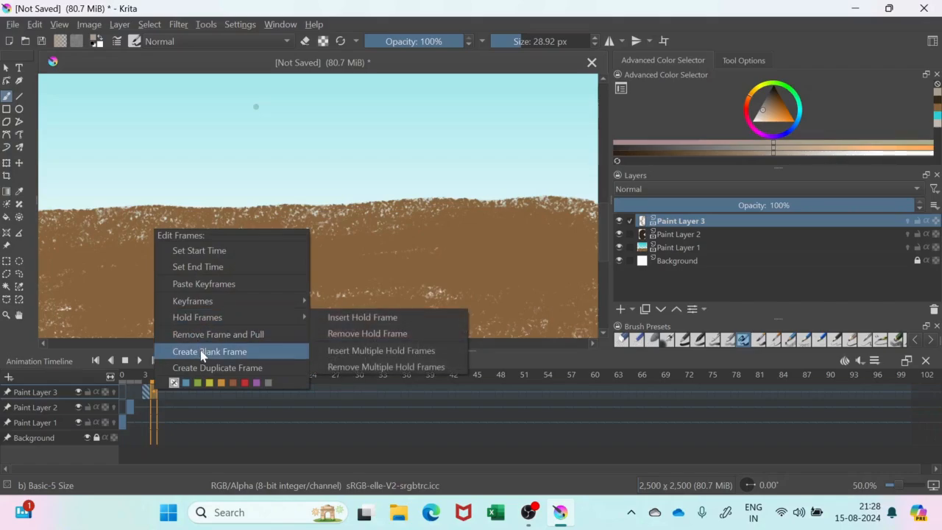
left_click(202, 353)
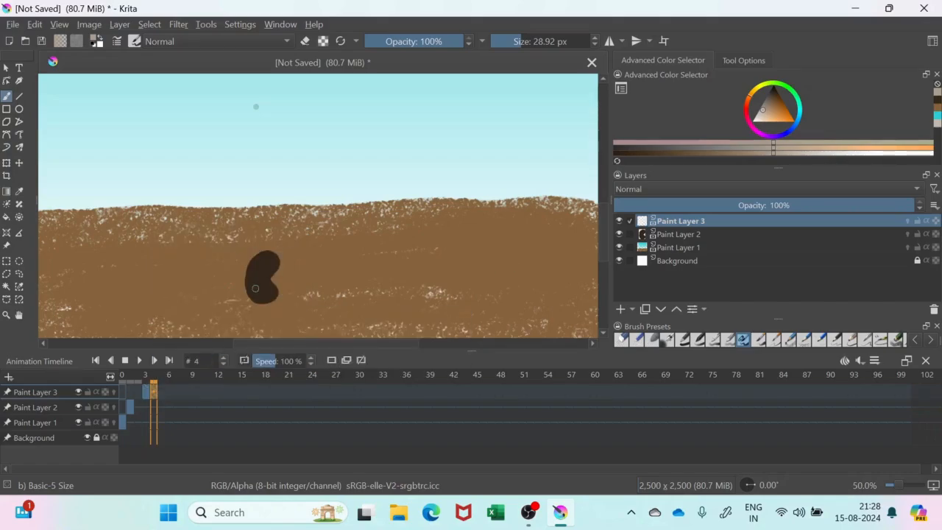
Step: Add a new paint layer above Paint Layer 3 and create a blank frame on it at frame 4
left_click(621, 310)
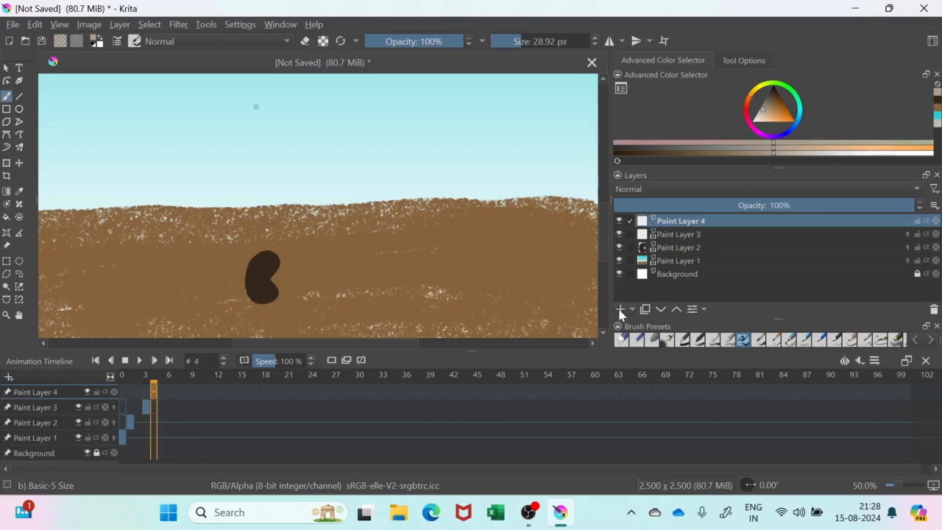
right_click(152, 391)
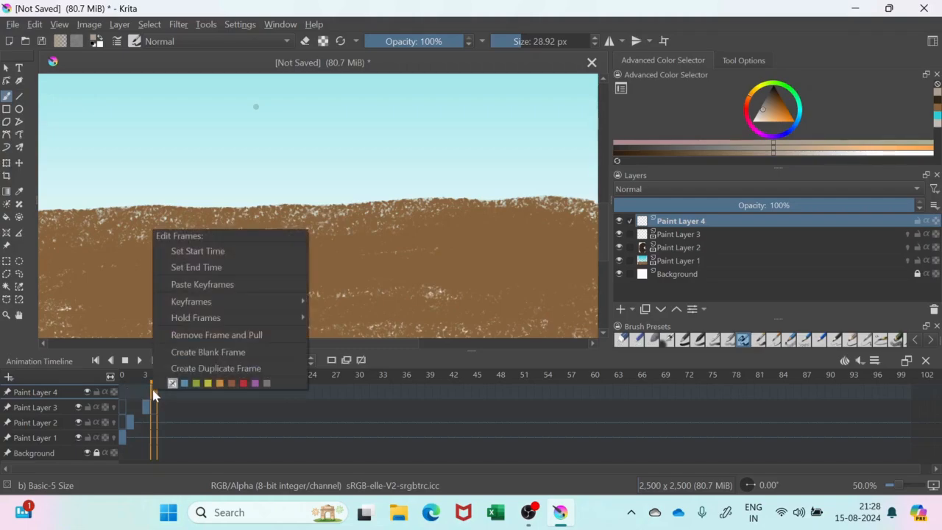
left_click(183, 359)
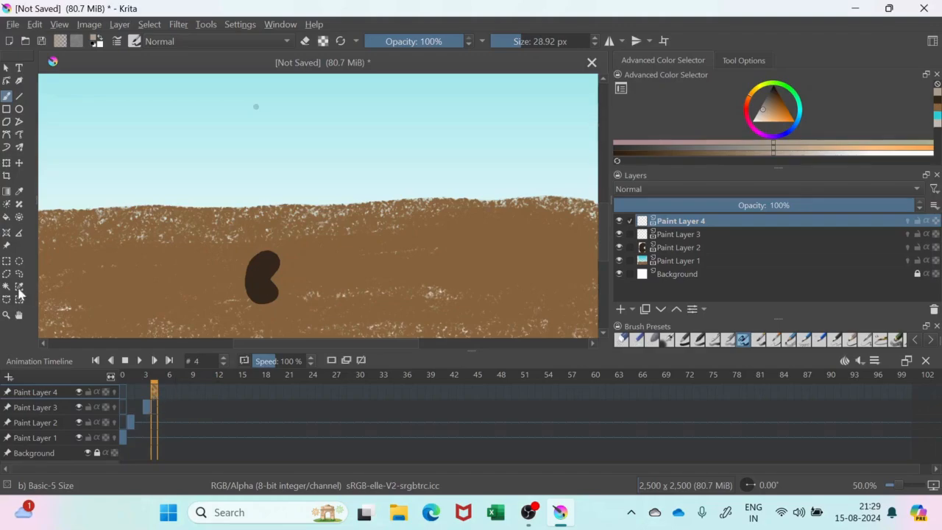
Step: Paint a dark green stem from the seed's notch up past the soil surface on Paint Layer 4 at frame 4
left_click(19, 315)
scroll(166, 255, "down", 2)
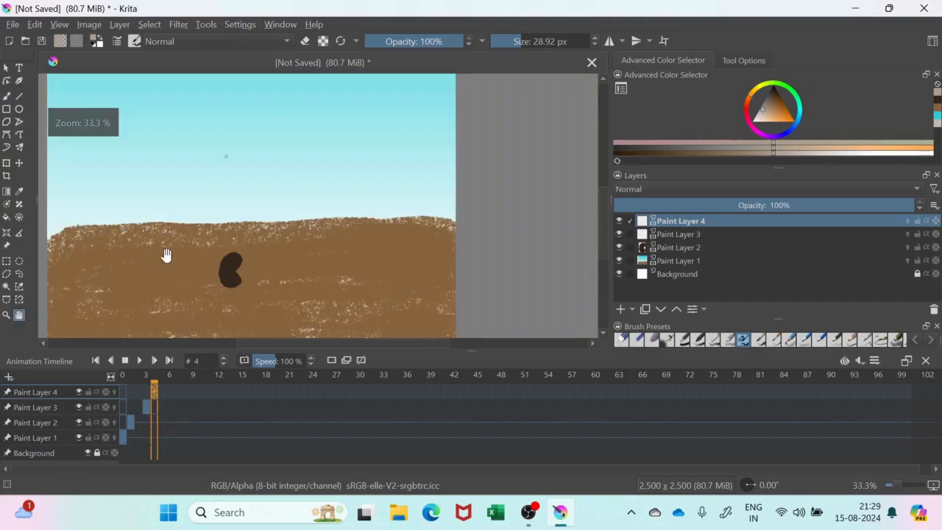
left_click_drag(299, 238, 312, 249)
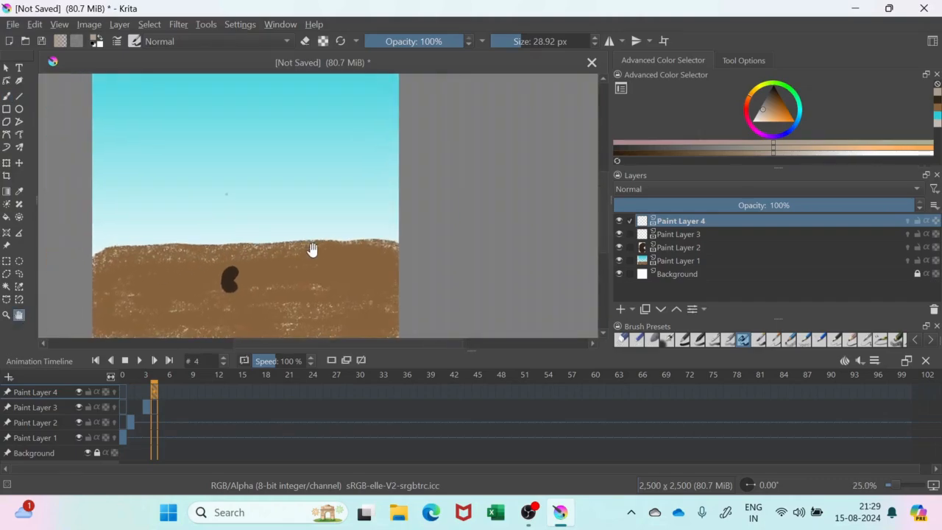
mouse_move(796, 98)
left_mouse_down()
mouse_move(787, 125)
mouse_move(778, 101)
left_mouse_up()
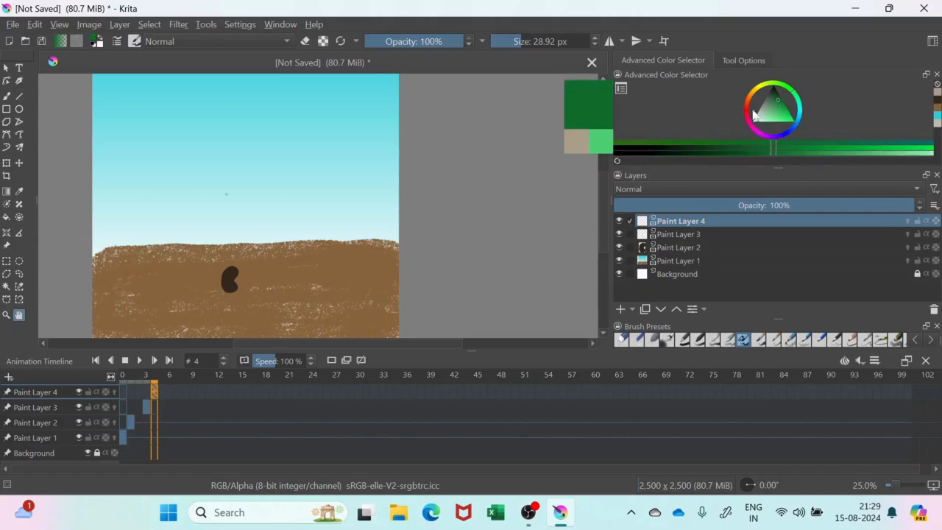
left_click(7, 97)
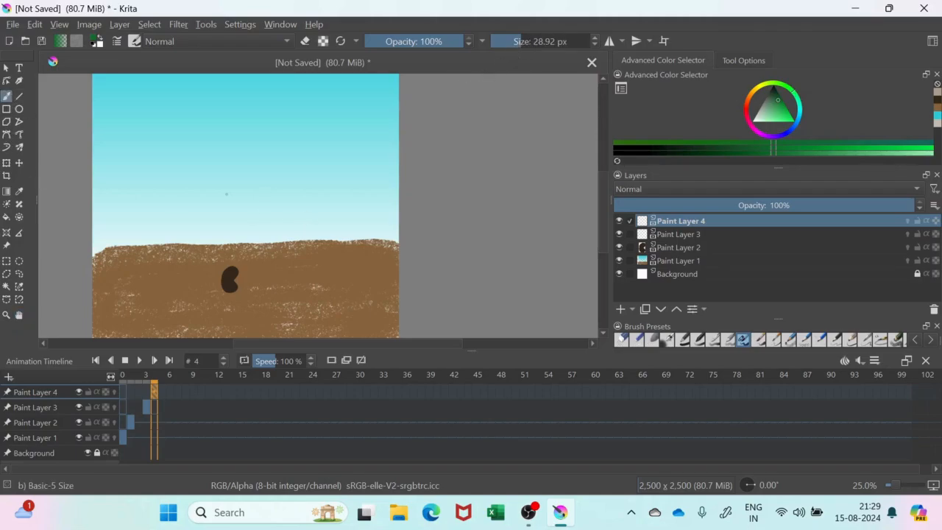
left_click(19, 315)
scroll(257, 235, "up", 1)
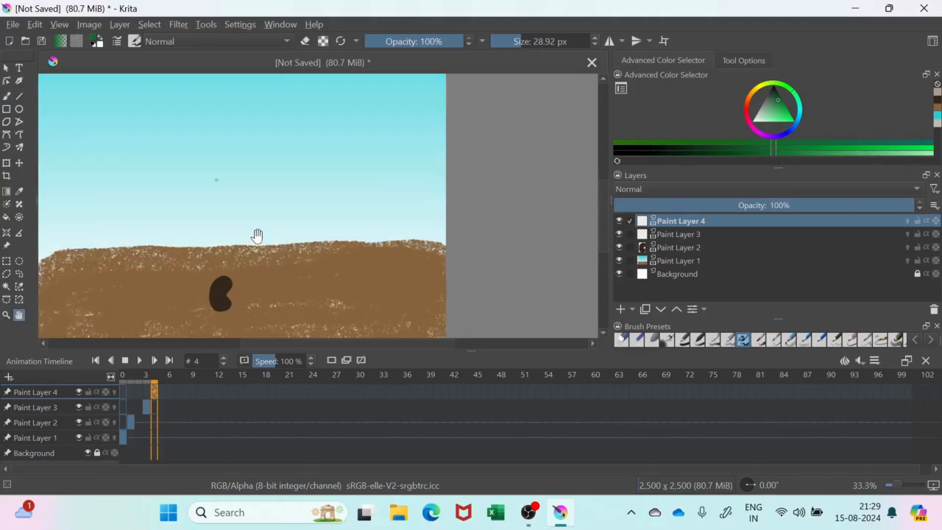
left_click_drag(305, 236, 361, 239)
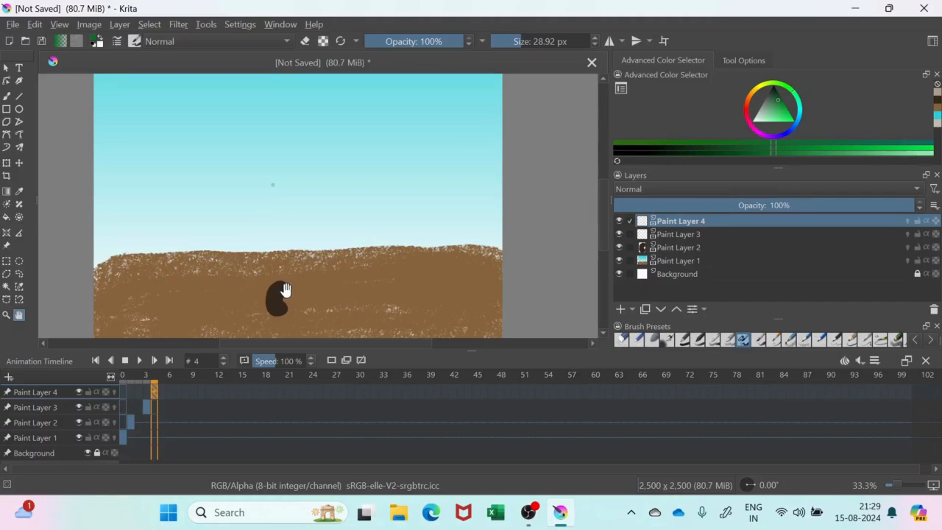
left_click(7, 96)
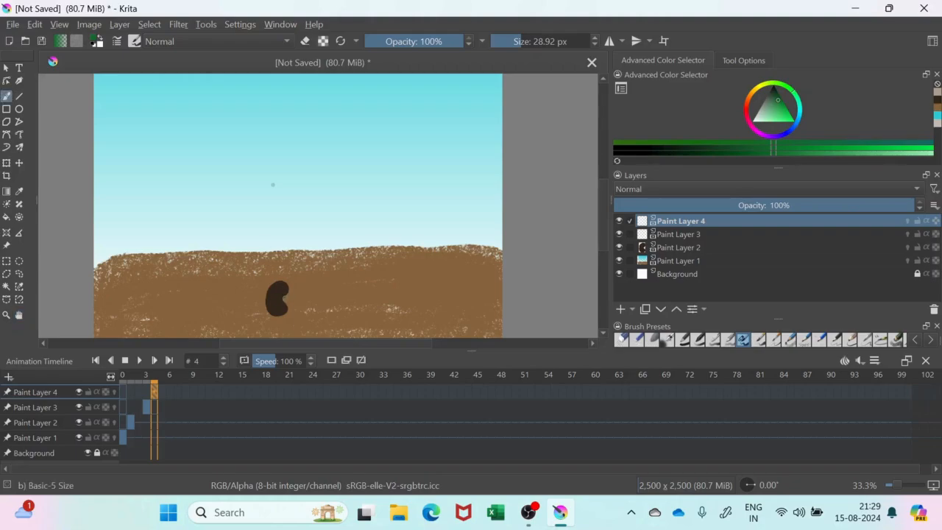
mouse_move(283, 298)
left_mouse_down()
mouse_move(300, 283)
mouse_move(284, 204)
left_mouse_up()
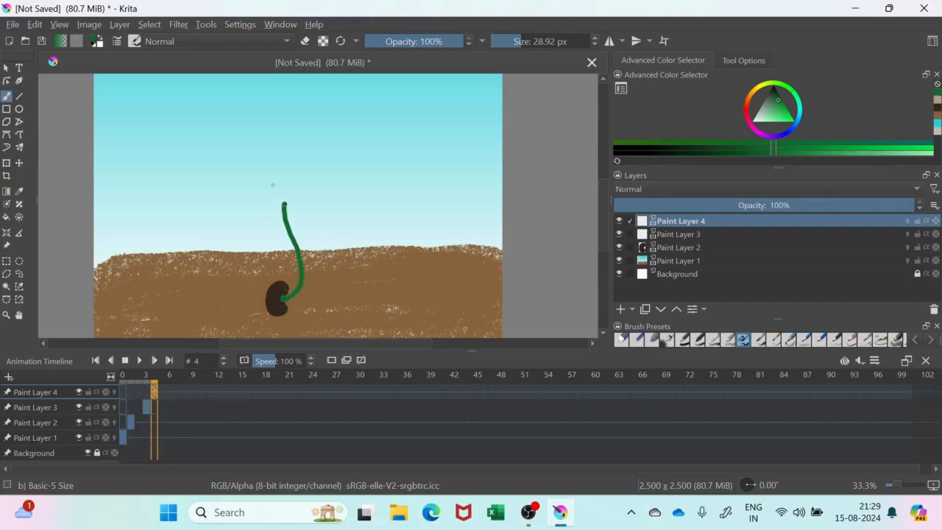
Step: Create a blank frame at frame 5 on Paint Layer 4
left_click(163, 395)
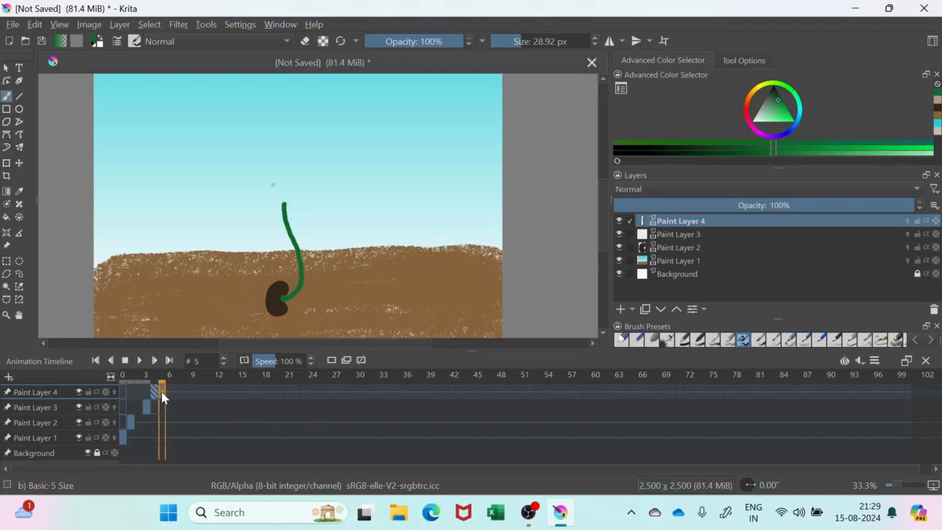
right_click(162, 395)
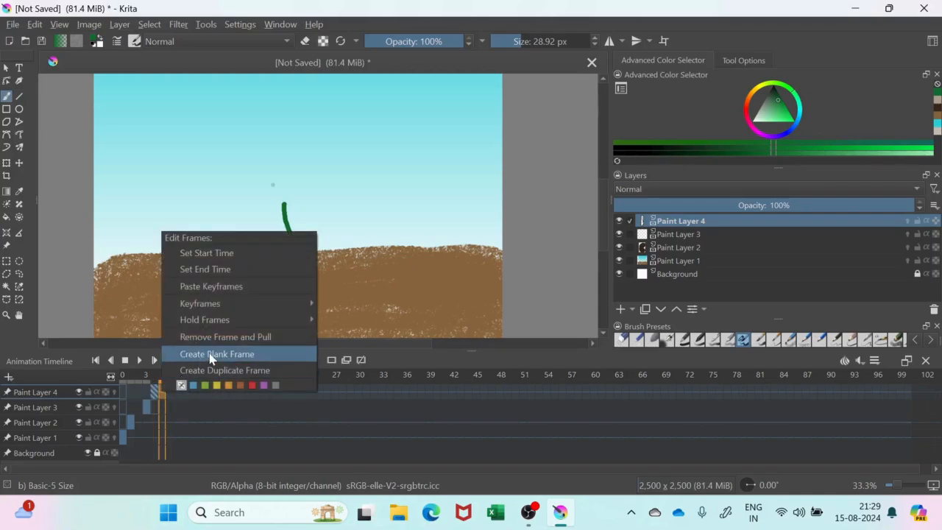
left_click(216, 354)
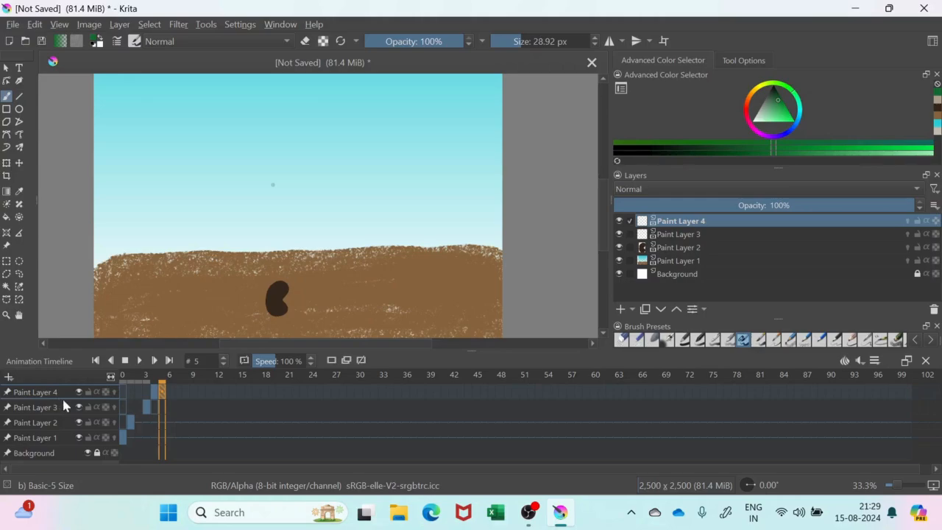
Step: Turn on onion skins for Paint Layer 4 and paint a curved dark green extension continuing from the stem's tip at frame 5
left_click(114, 392)
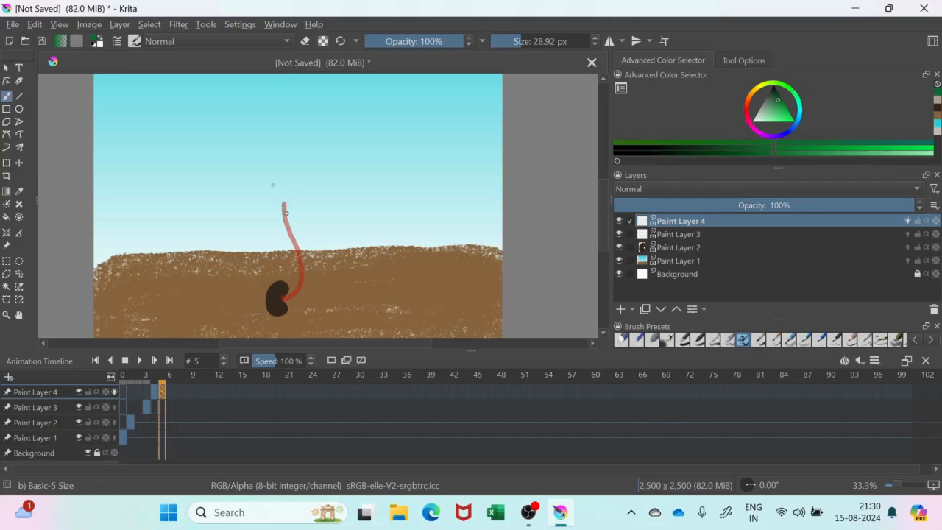
mouse_move(284, 209)
left_mouse_down()
mouse_move(288, 186)
mouse_move(329, 133)
left_mouse_up()
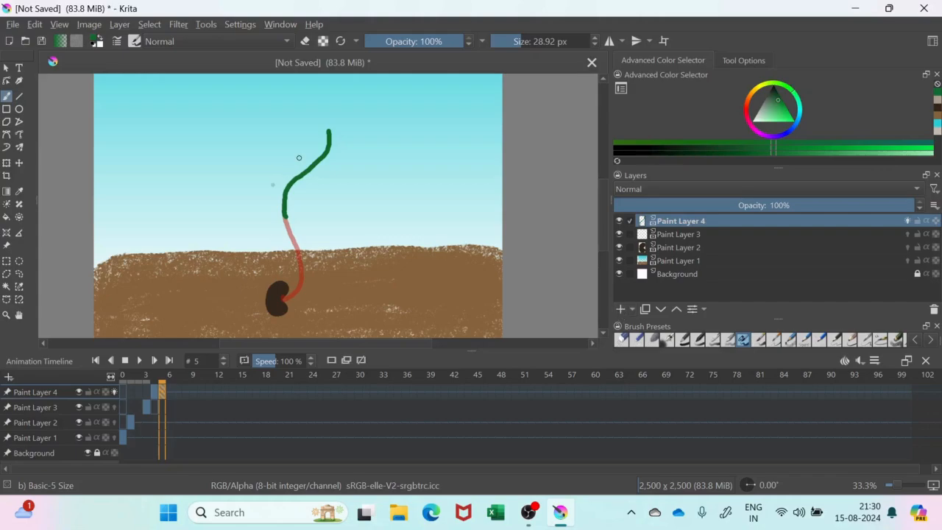
Step: Add a new paint layer above Paint Layer 4 and set the brush to a medium green at about 17 px
left_click(622, 309)
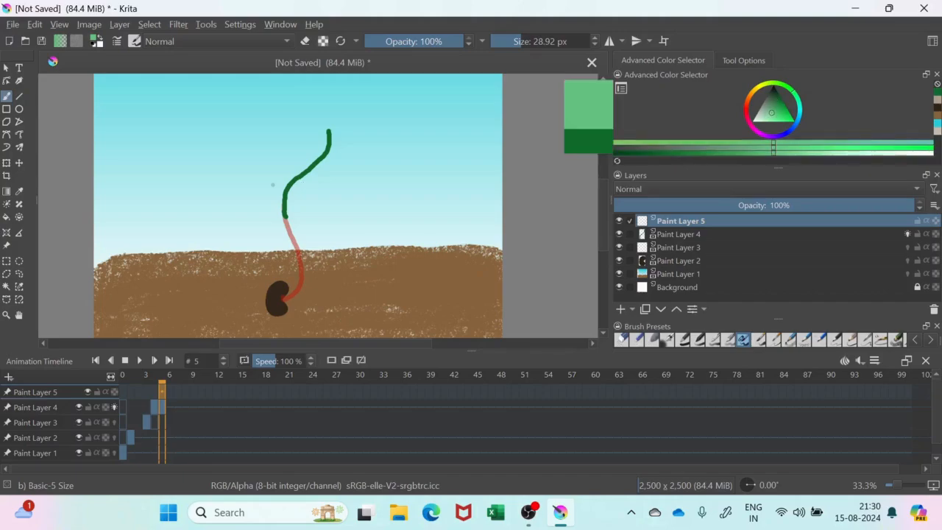
left_click_drag(771, 113, 774, 105)
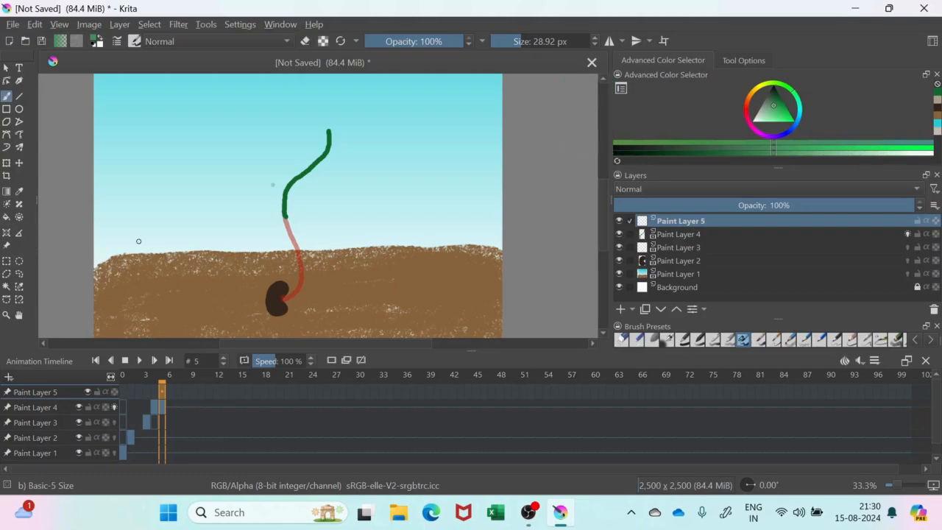
left_click(19, 315)
scroll(180, 254, "up", 1)
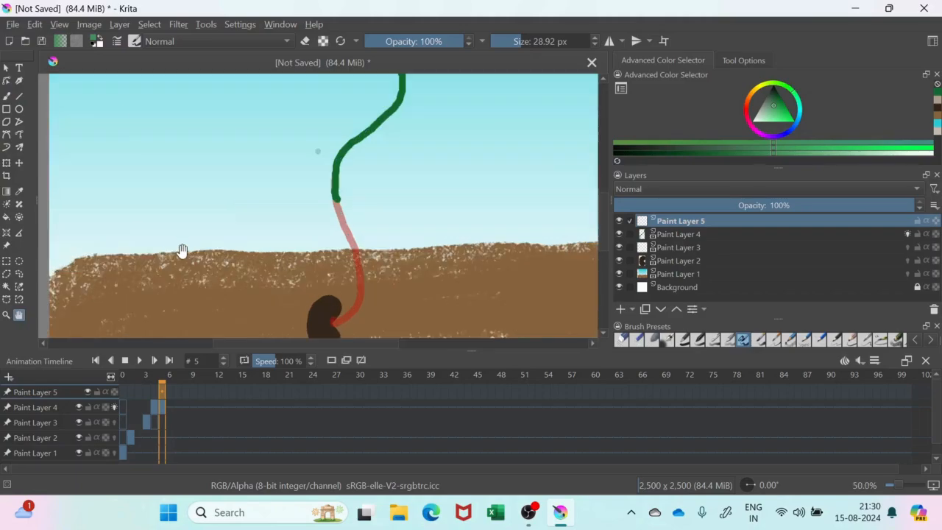
left_click_drag(265, 243, 233, 283)
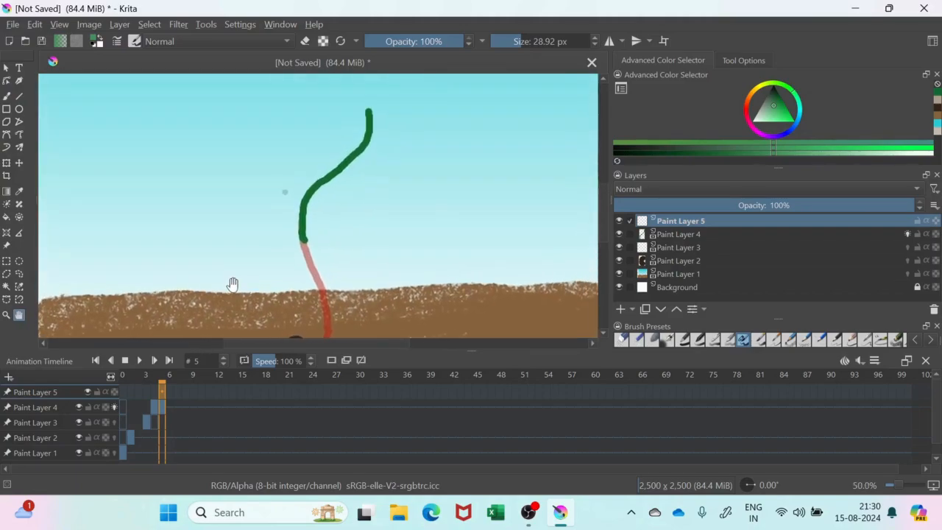
key("b")
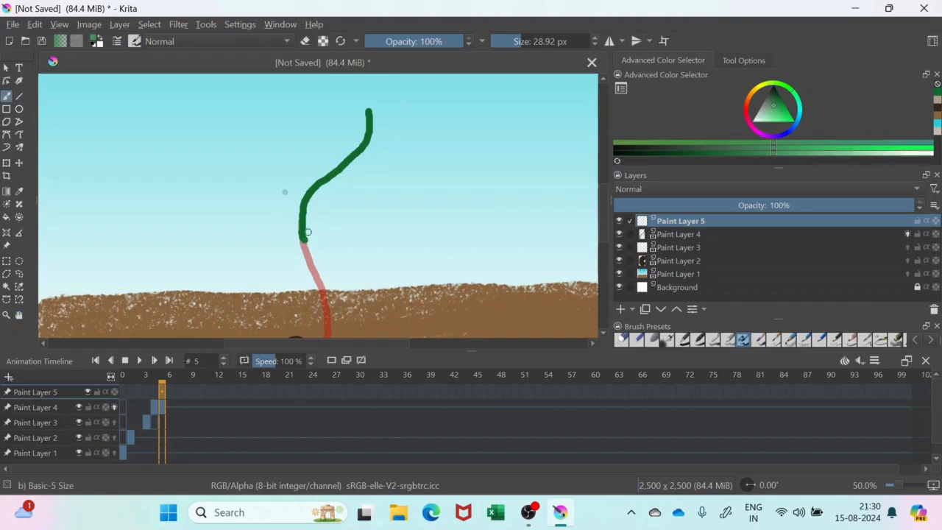
left_click(515, 43)
Step: Outline two leaves on the side of the upper stem facing away from its bend, with a vein in each, on Paint Layer 5
mouse_move(299, 220)
left_mouse_down()
mouse_move(266, 187)
mouse_move(261, 193)
mouse_move(268, 168)
mouse_move(308, 175)
mouse_move(309, 151)
left_mouse_up()
mouse_move(318, 177)
left_mouse_down()
mouse_move(314, 138)
mouse_move(300, 163)
mouse_move(321, 135)
left_mouse_up()
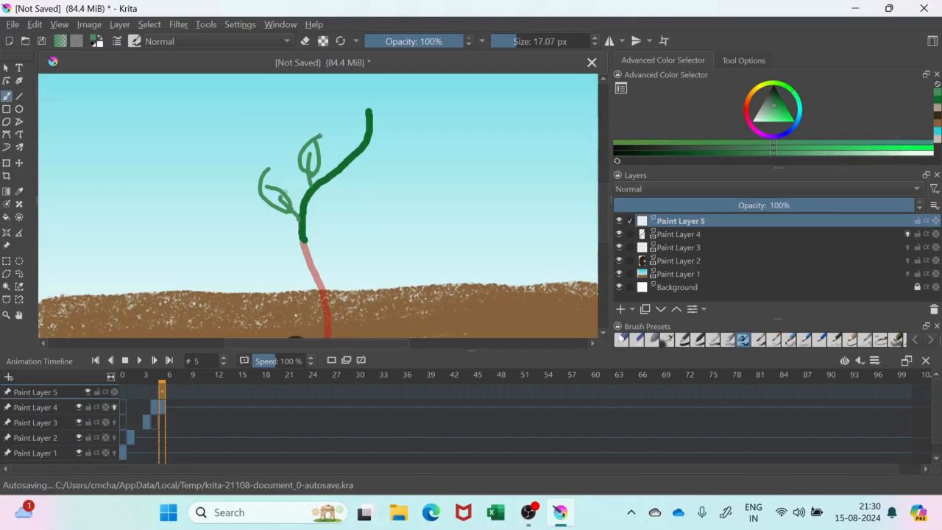
Step: Create a blank frame at frame 5 and a duplicate frame at frame 6 on Paint Layer 5
left_click(169, 392)
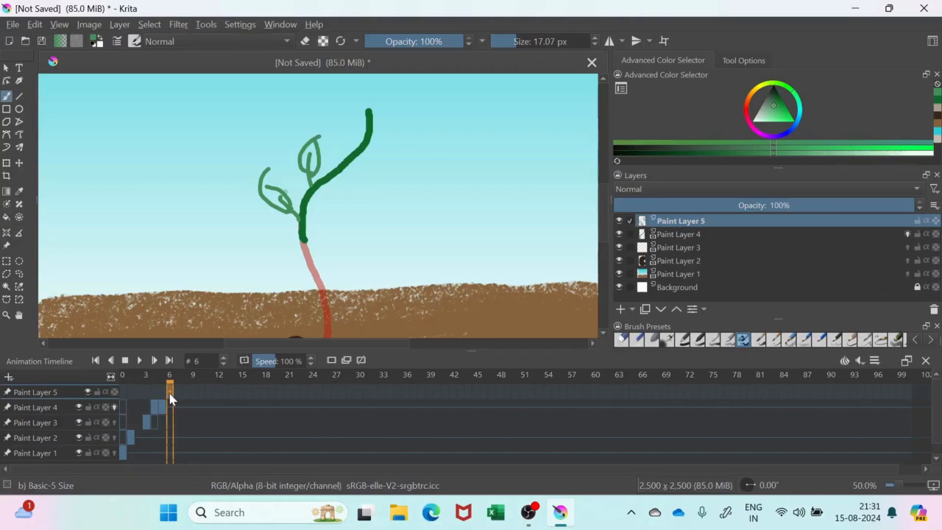
right_click(169, 397)
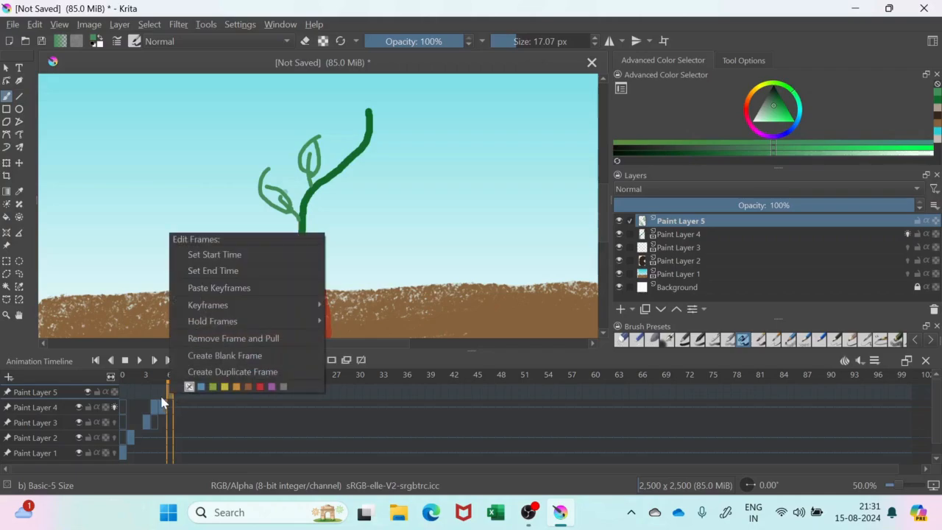
left_click(163, 398)
right_click(163, 397)
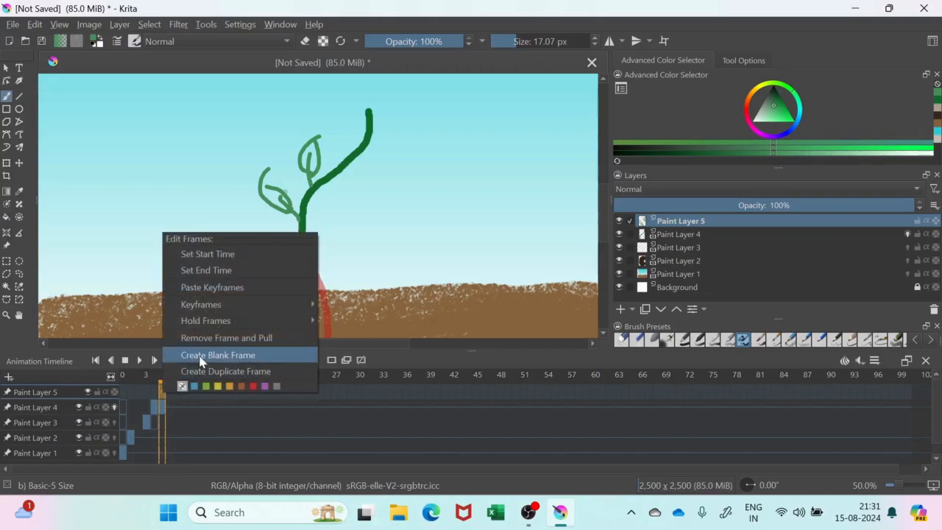
left_click(199, 357)
left_click(170, 397)
right_click(170, 393)
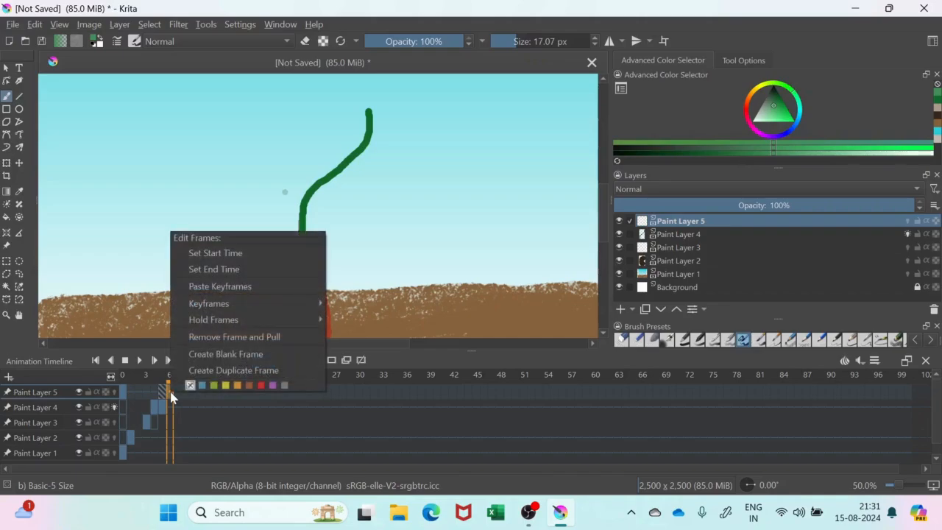
left_click(221, 371)
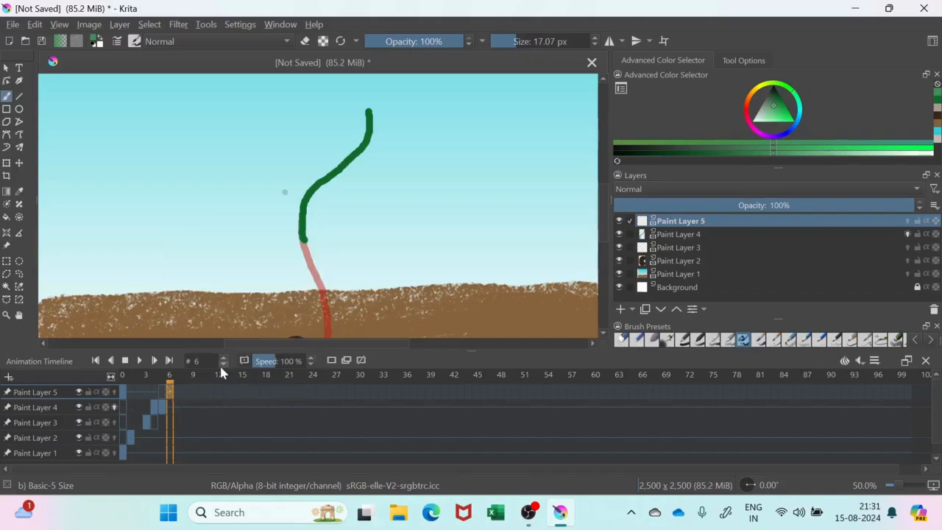
Step: Remove the leaf frame at frame 0 of Paint Layer 5 and pull the following frames back
left_click(163, 394)
left_click(169, 393)
right_click(168, 393)
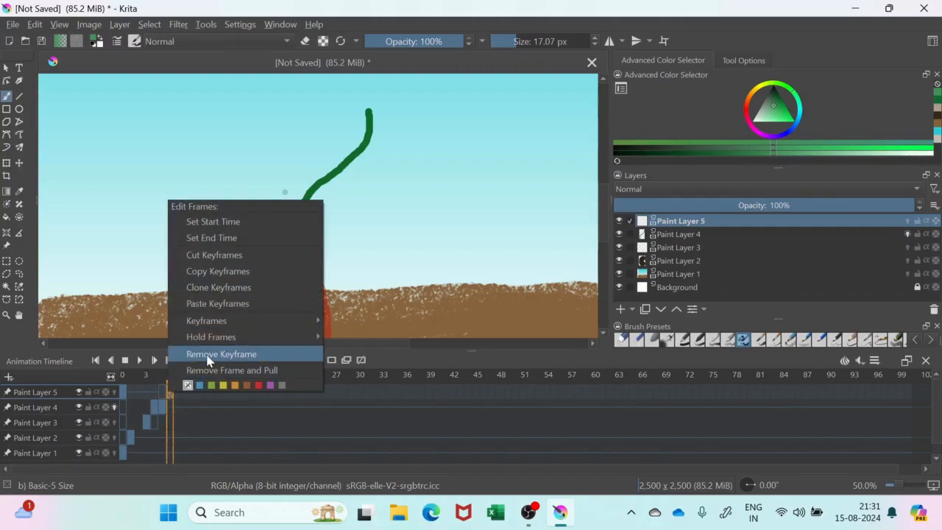
left_click(163, 394)
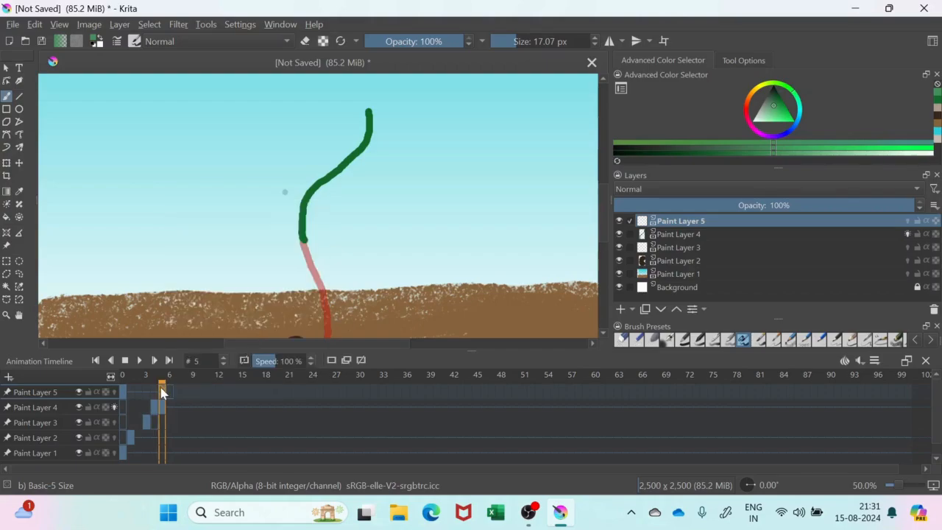
left_click(124, 393)
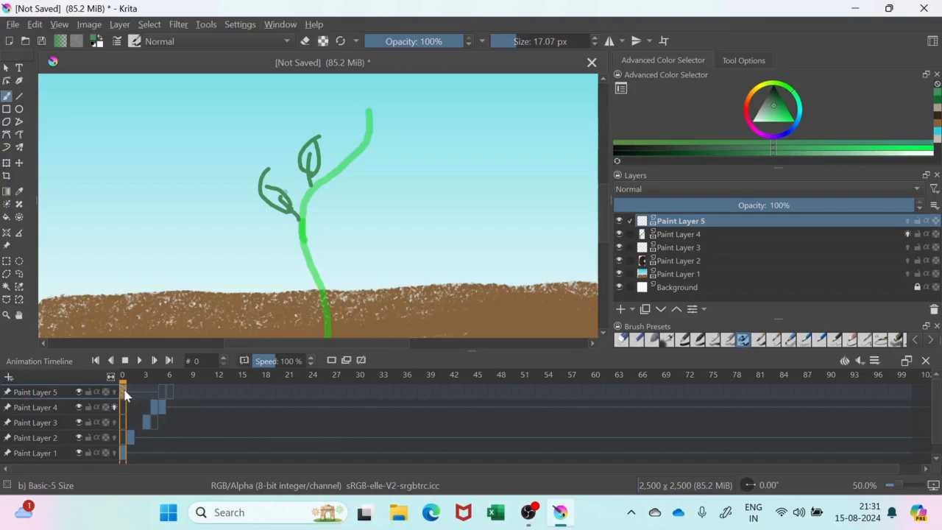
right_click(125, 395)
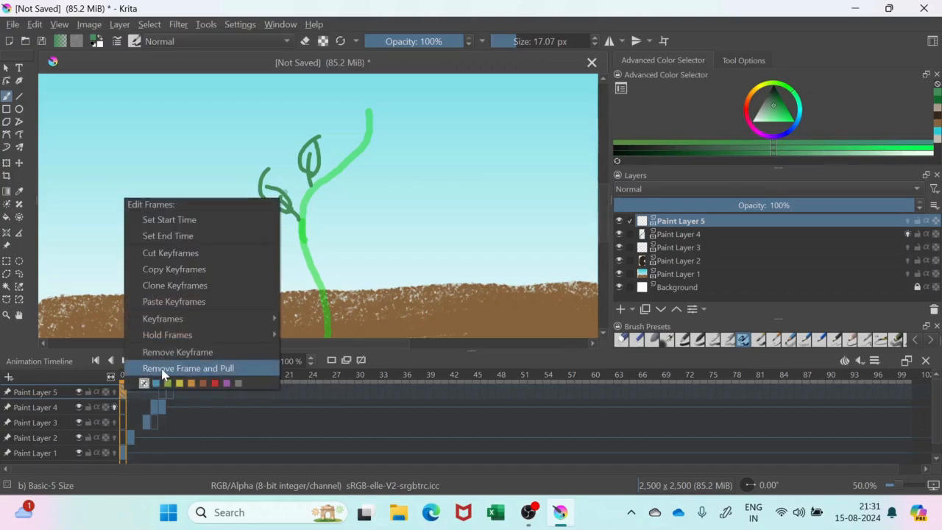
left_click(162, 368)
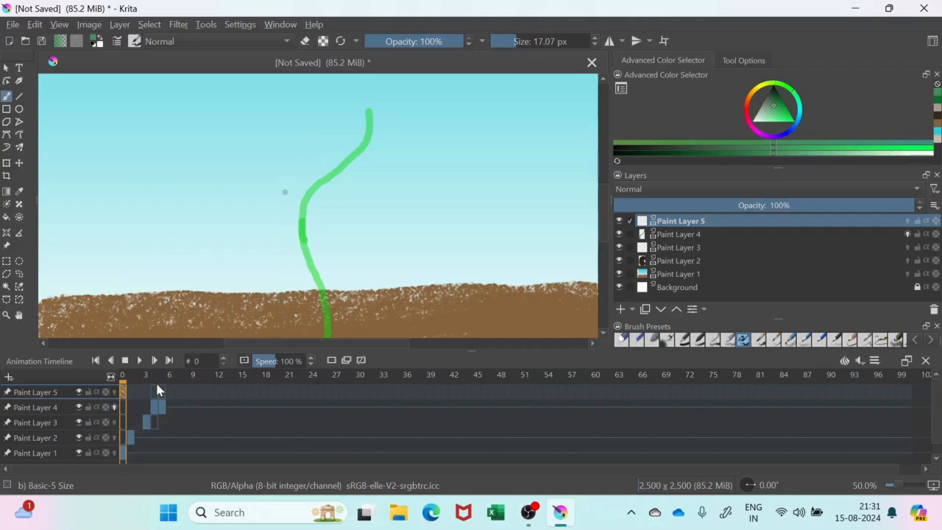
Step: Paint two green leaves, one on each side of the lower part of the visible dark green stem, on Paint Layer 5 at frame 5
left_click(154, 392)
right_click(153, 392)
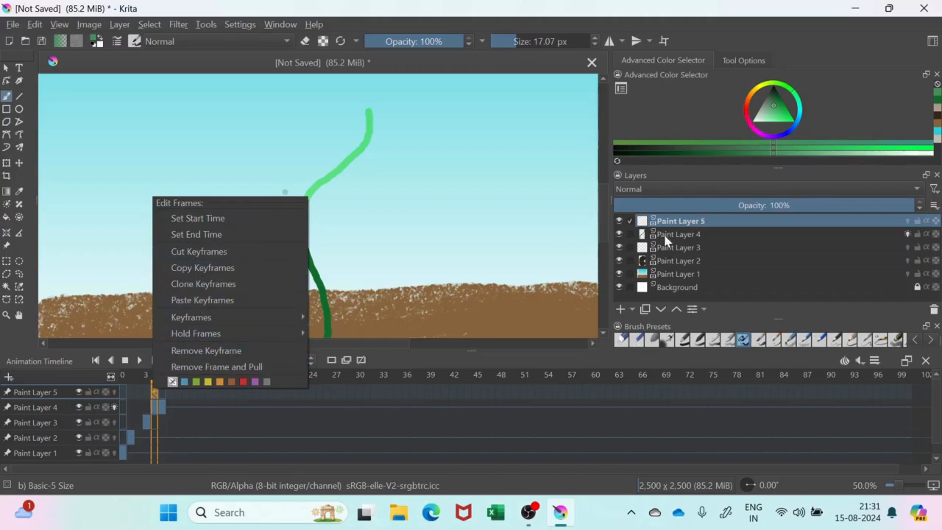
left_click(163, 393)
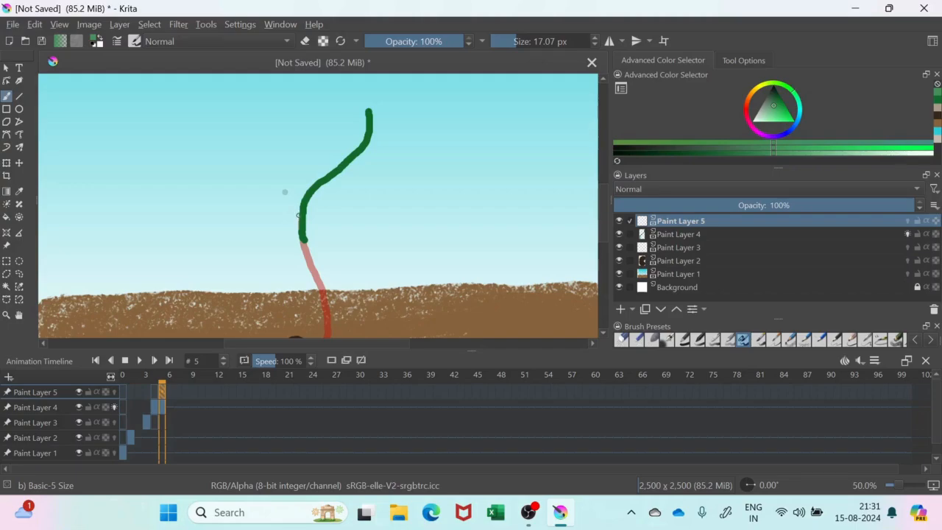
mouse_move(298, 219)
left_mouse_down()
mouse_move(287, 178)
mouse_move(341, 182)
mouse_move(346, 192)
mouse_move(358, 180)
mouse_move(331, 178)
left_mouse_up()
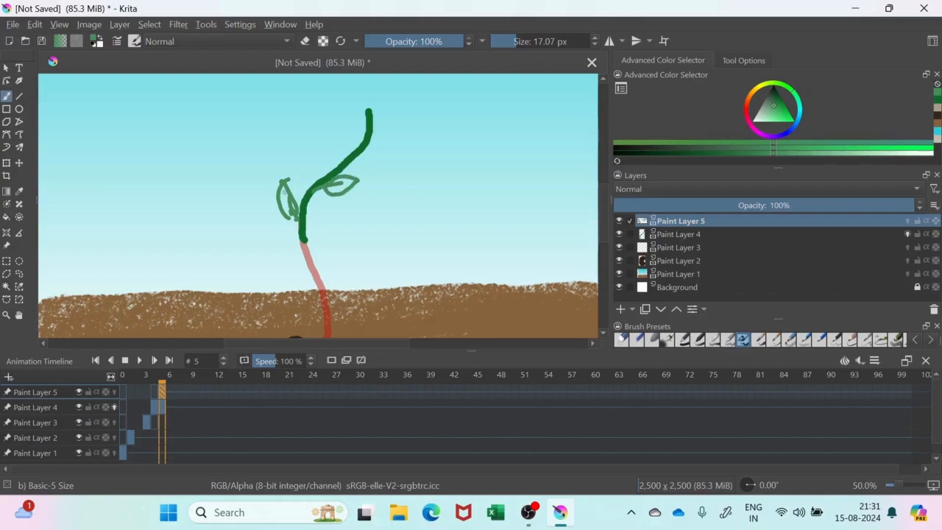
Step: Create a duplicate frame at frame 6 on Paint Layer 5 and paint two more leaves near the stem's tip
left_click(169, 391)
right_click(169, 391)
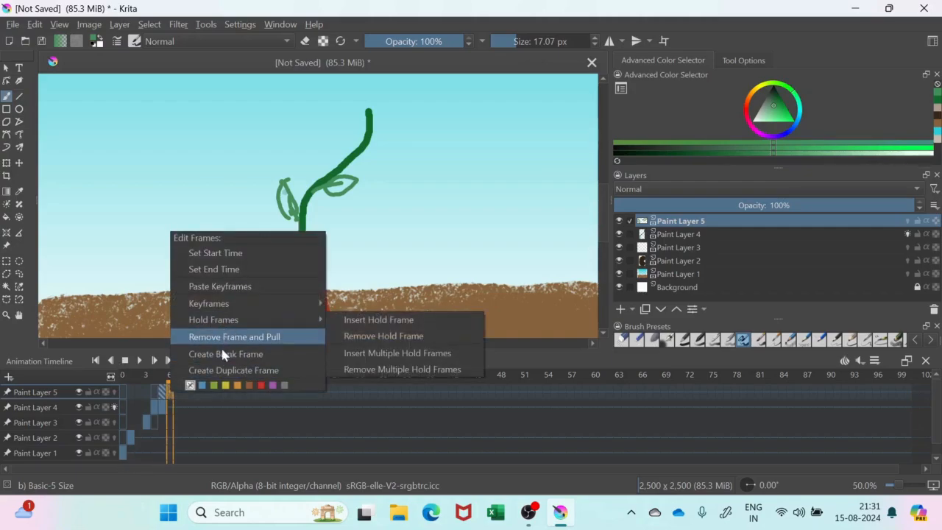
left_click(223, 370)
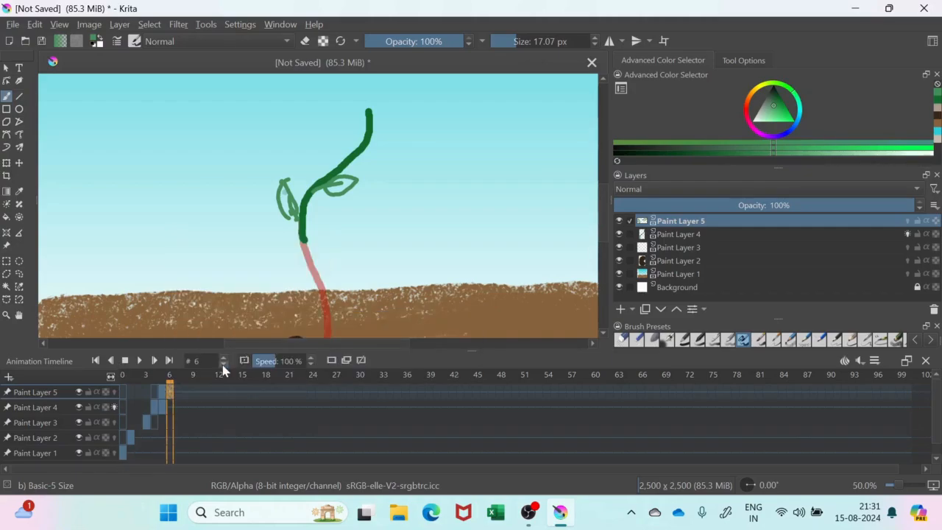
mouse_move(336, 164)
left_mouse_down()
mouse_move(342, 119)
mouse_move(390, 142)
mouse_move(383, 152)
mouse_move(404, 137)
mouse_move(372, 142)
left_mouse_up()
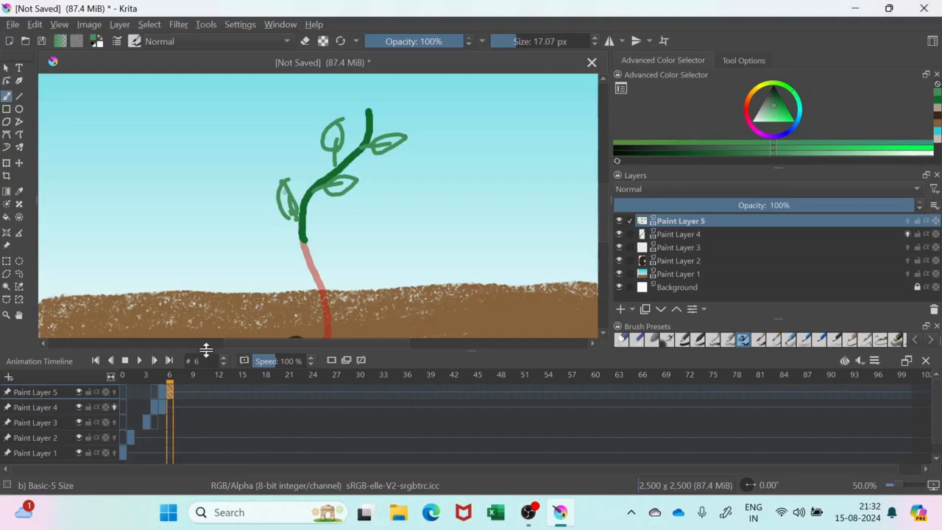
Step: Paint a green leaf beside the lower part of the dark green stem on Paint Layer 5 at frame 4
left_click(155, 410)
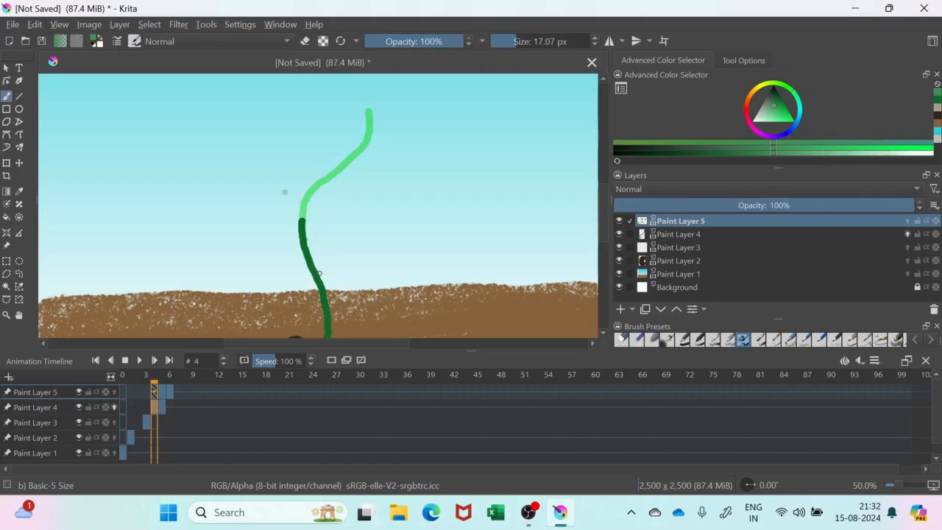
left_click_drag(323, 271, 340, 250)
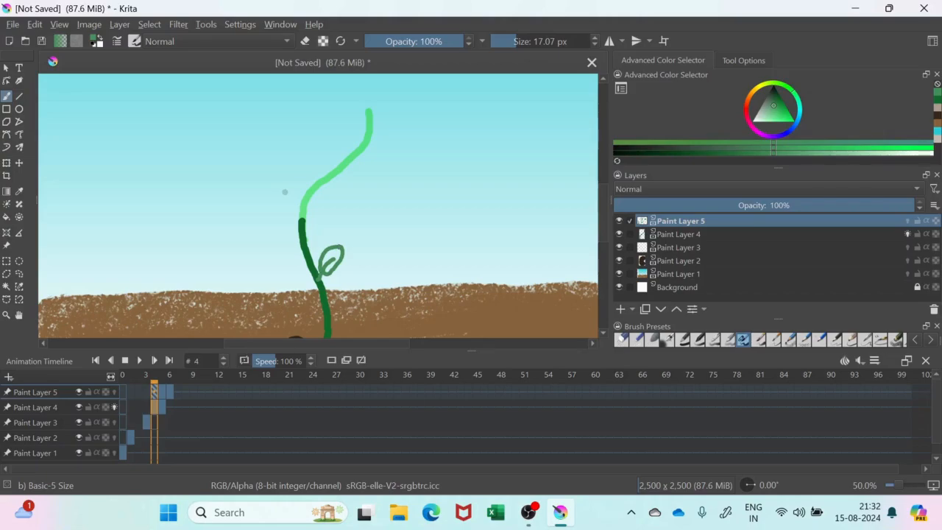
Step: Create a blank frame at frame 6 on Paint Layer 4, paint two green leaves just above the soil, and turn off the layer's onion skins
left_click(170, 407)
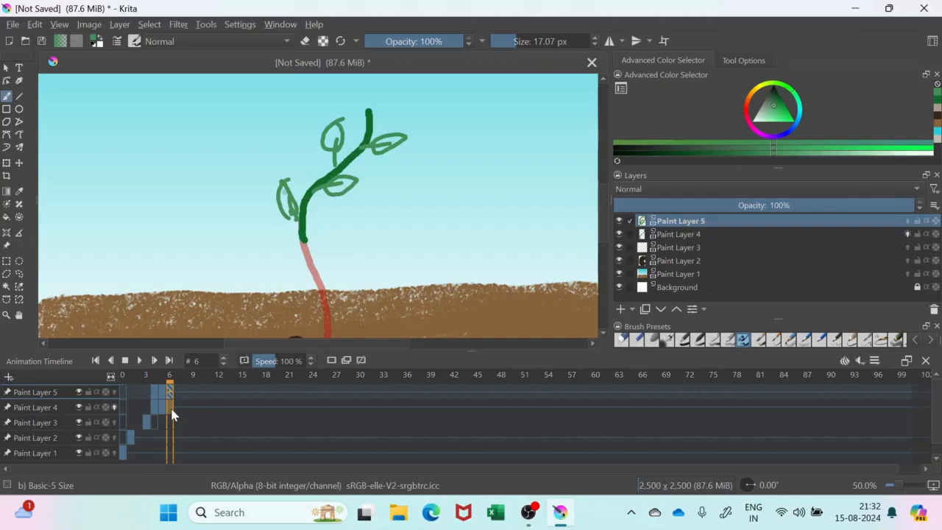
right_click(171, 410)
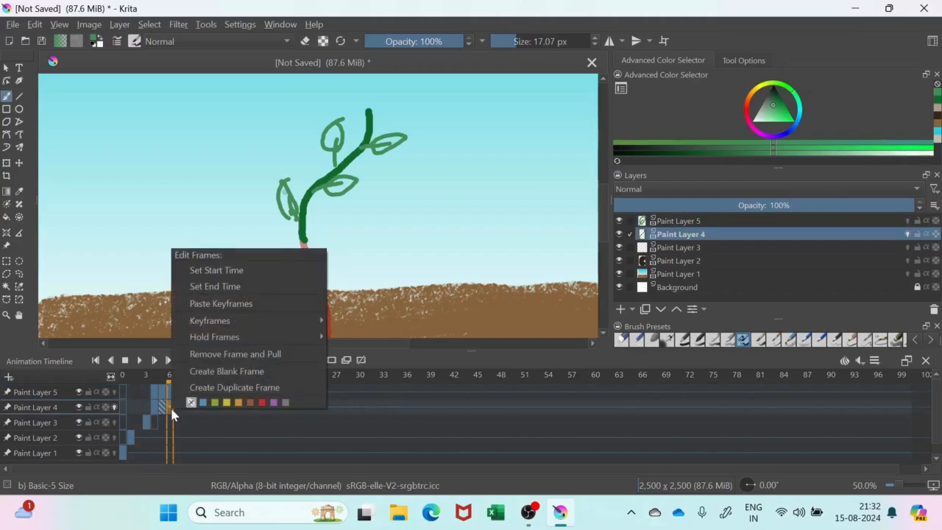
left_click(211, 372)
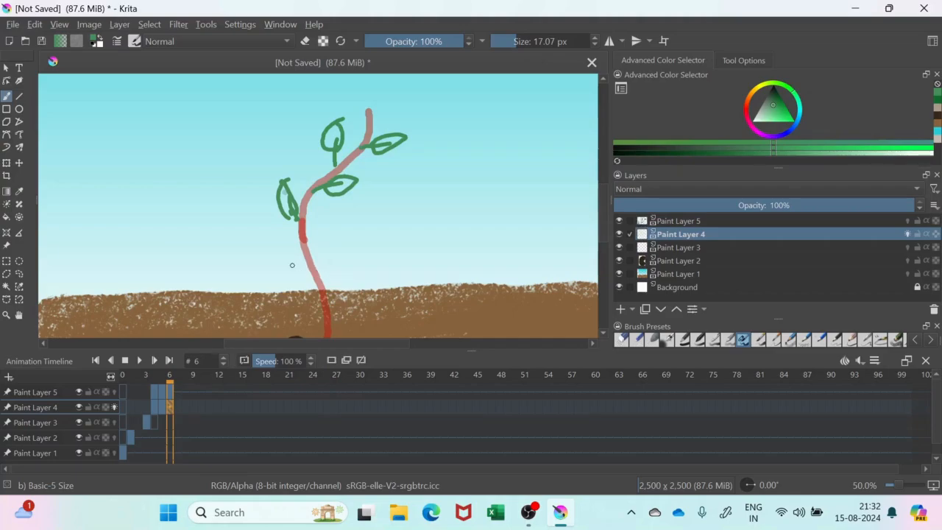
mouse_move(317, 272)
left_mouse_down()
mouse_move(332, 250)
mouse_move(291, 264)
mouse_move(284, 252)
left_mouse_up()
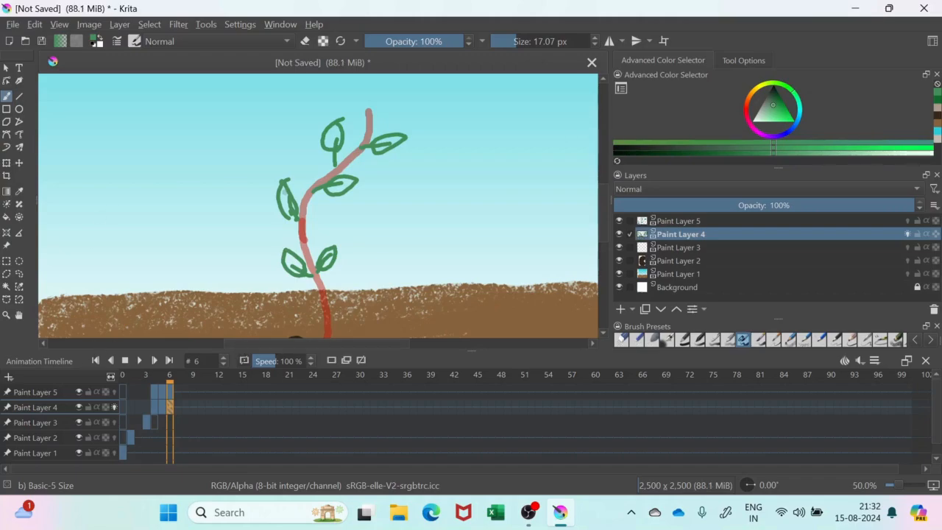
left_click(115, 406)
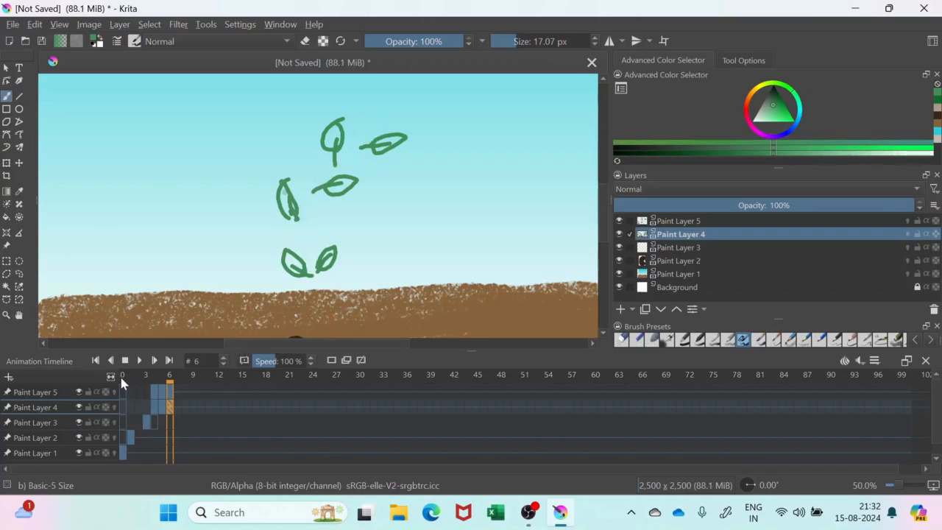
Step: Return to frame 0 and set the animation's clip end to 9 and its frame rate to 3
left_click(123, 378)
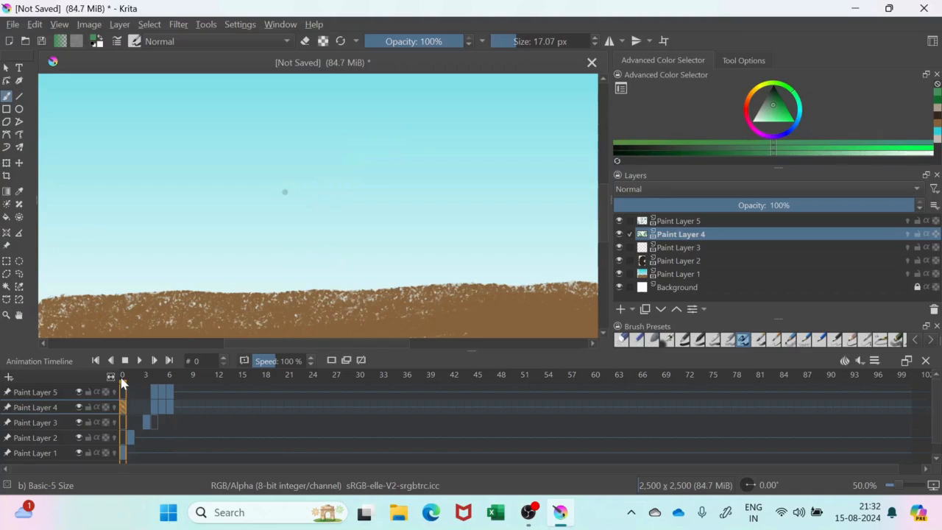
left_click(876, 360)
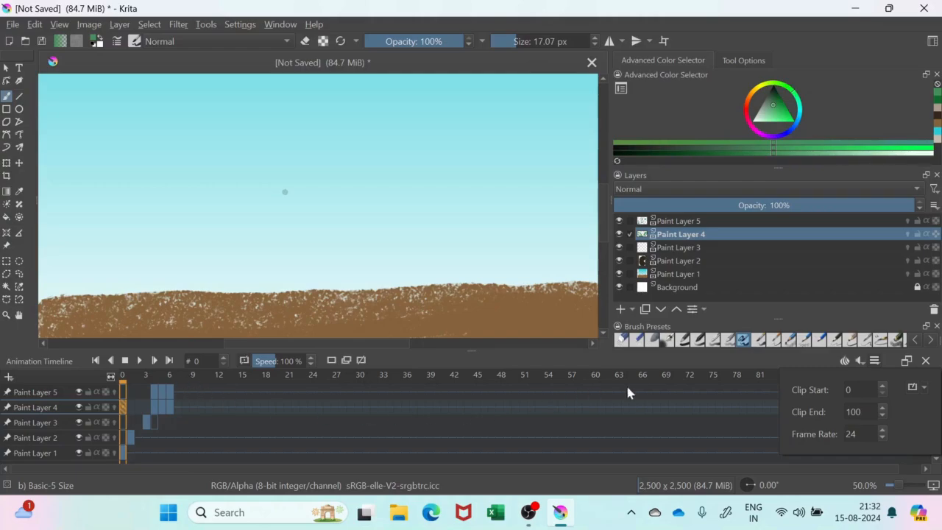
double_click(839, 412)
type("9")
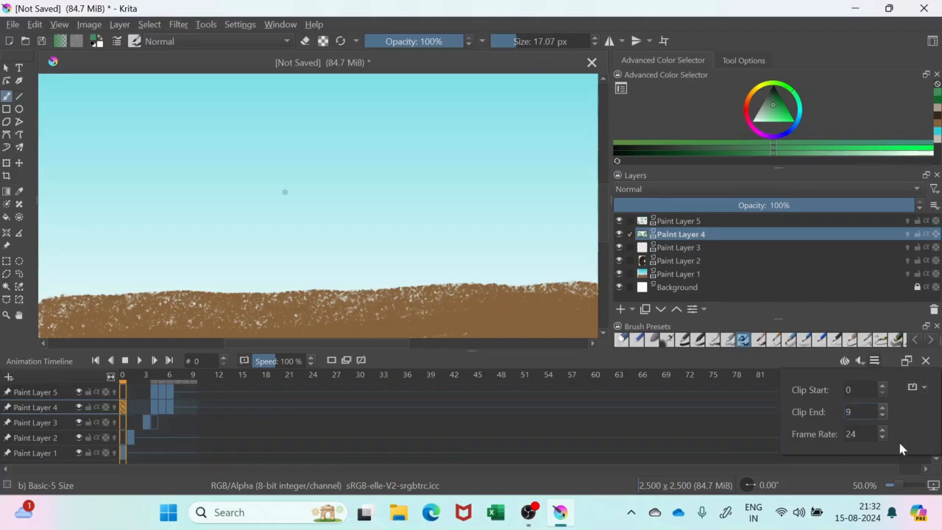
key("Tab")
type("3")
Step: Preview the animation, once at the current zoom and once with the whole canvas in view, stopping playback each time
left_click(141, 361)
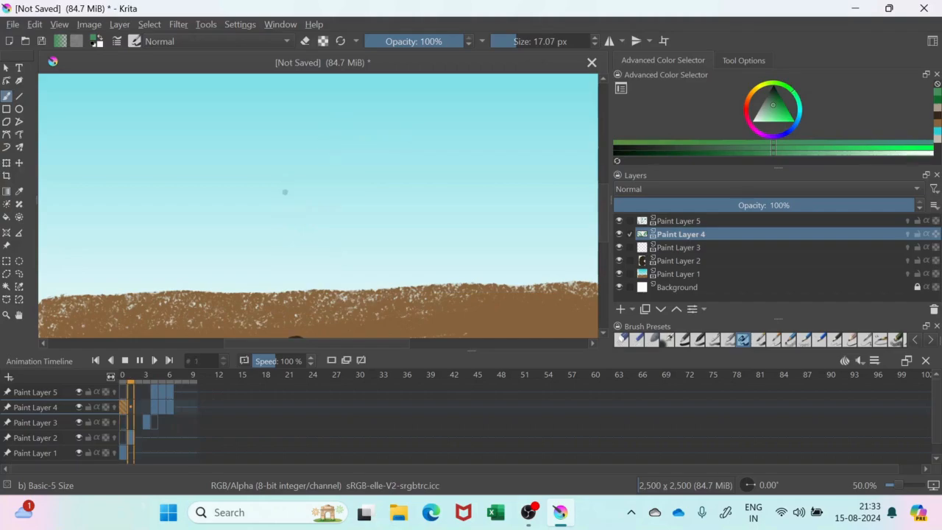
left_click(125, 360)
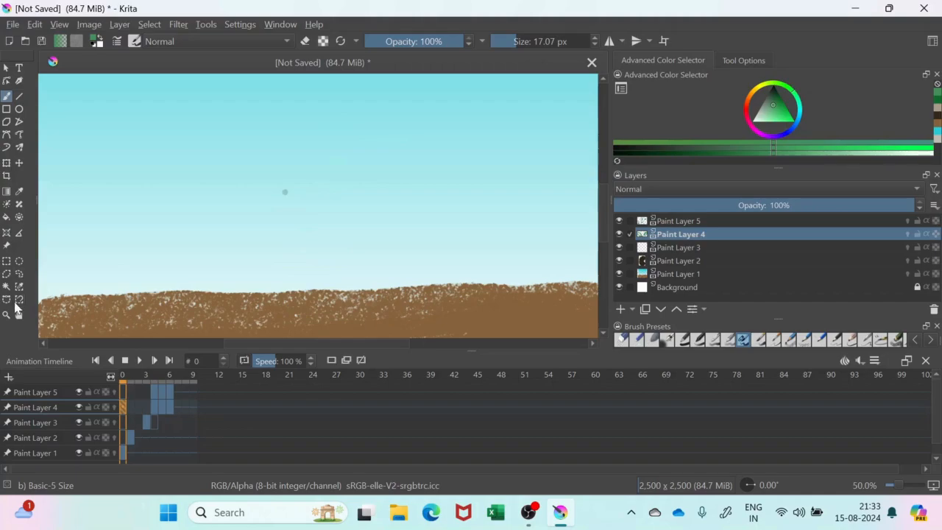
scroll(465, 256, "down", 2)
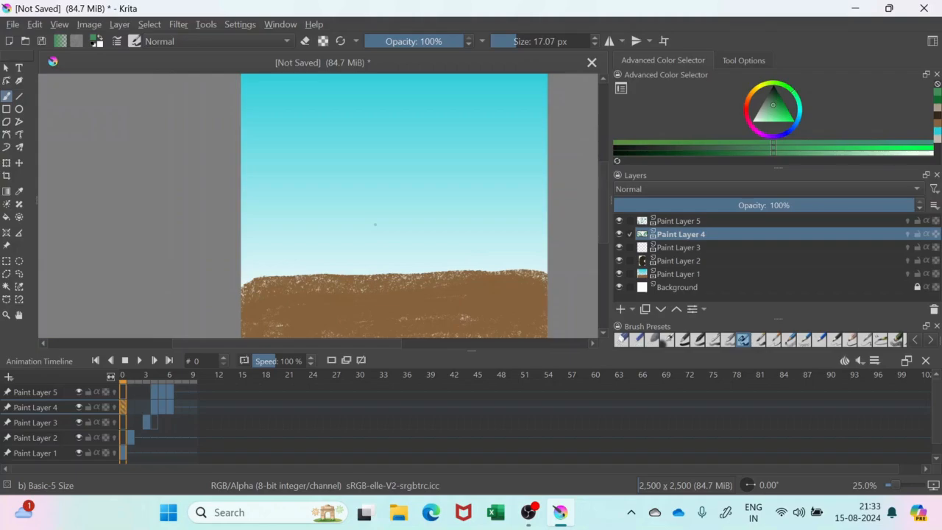
scroll(483, 254, "down", 1)
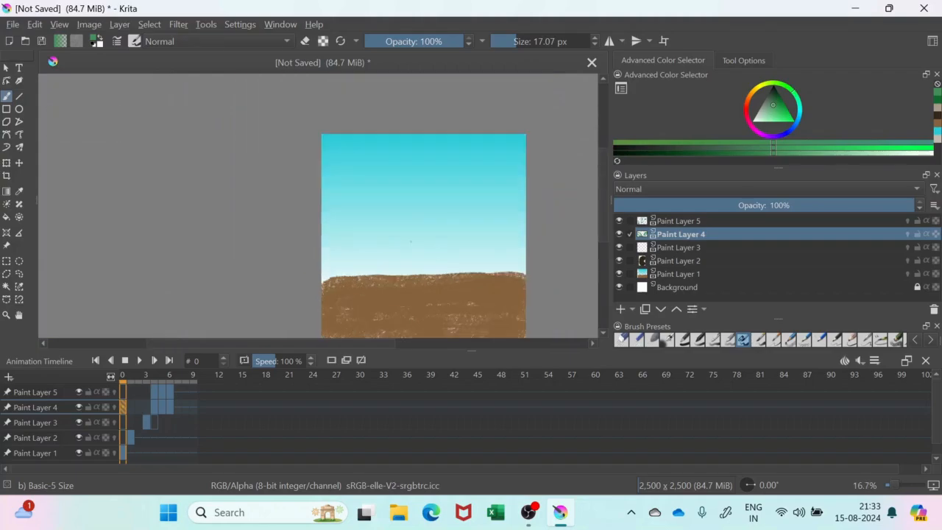
left_click(6, 67)
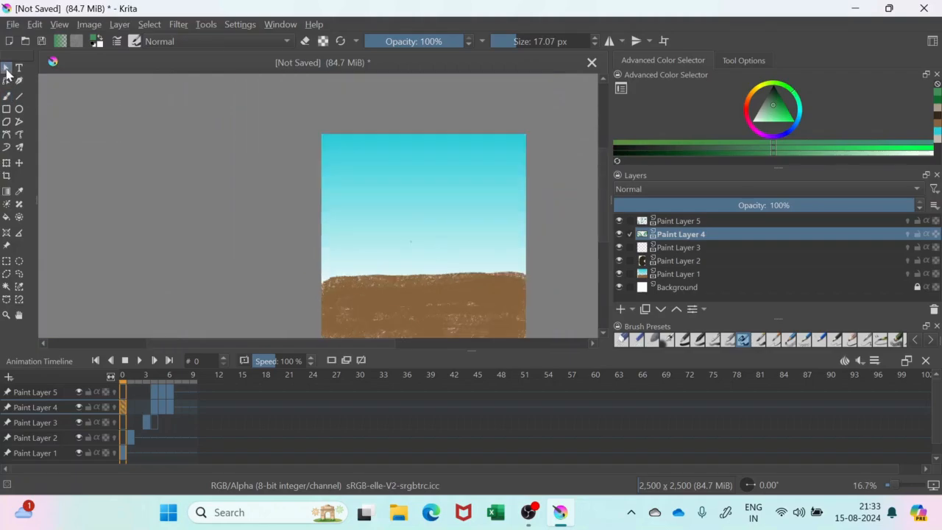
left_click(17, 316)
left_click_drag(340, 264, 231, 208)
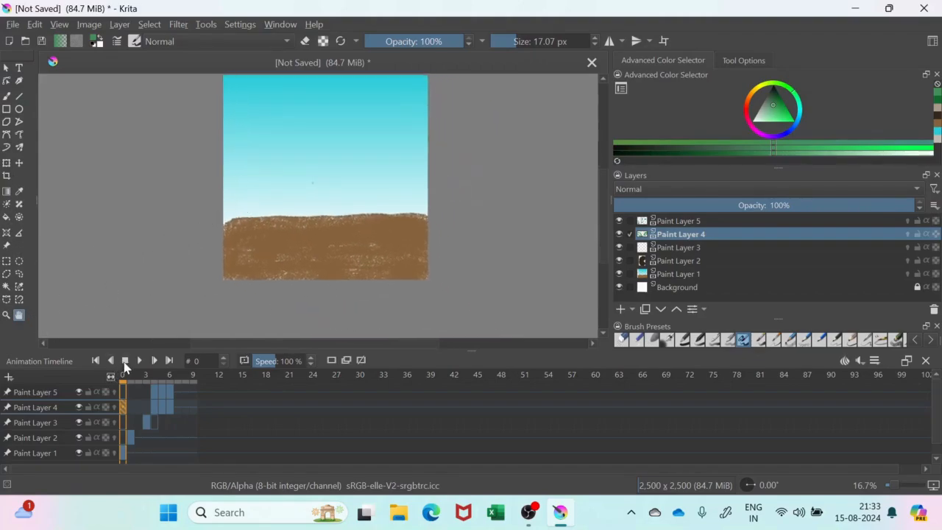
left_click(139, 361)
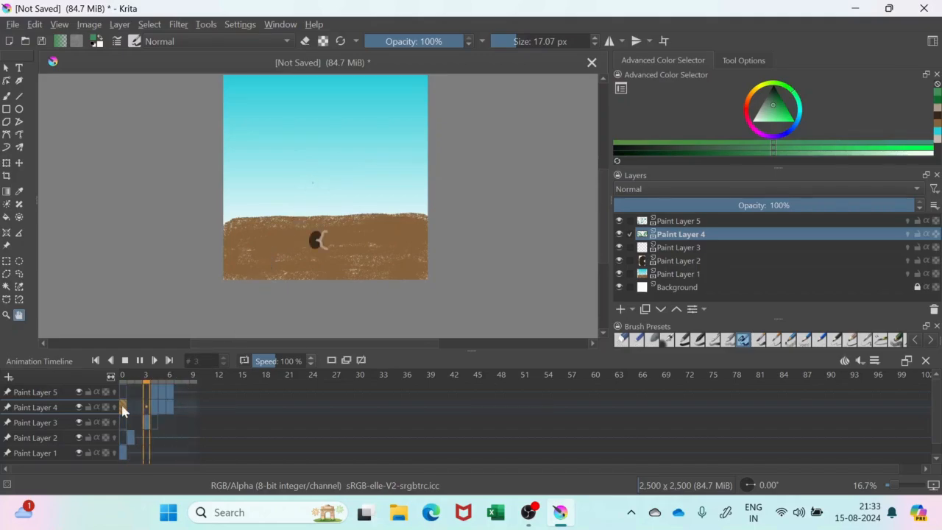
left_click(125, 360)
Step: Compare the seed, root, stem and leaf artwork at frames 3, 4, 5 and 6 across the paint layers
left_click(171, 393)
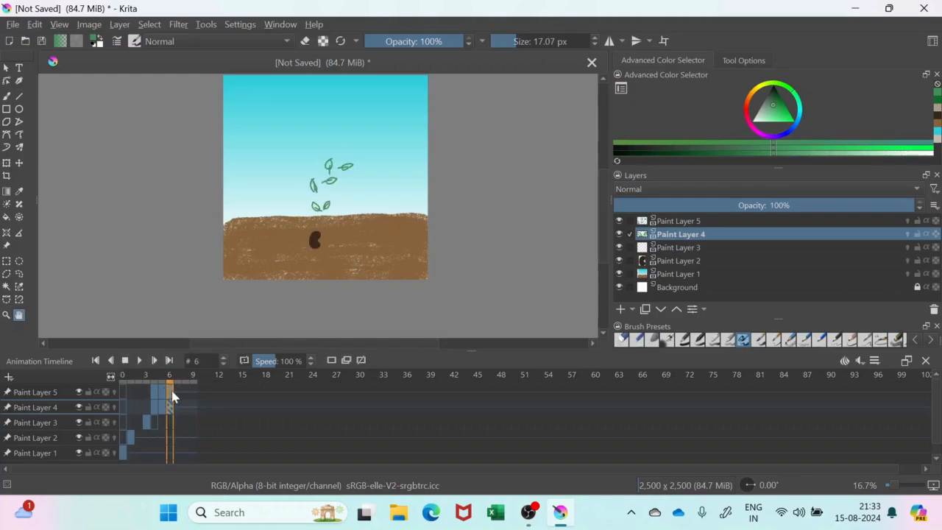
left_click(162, 405)
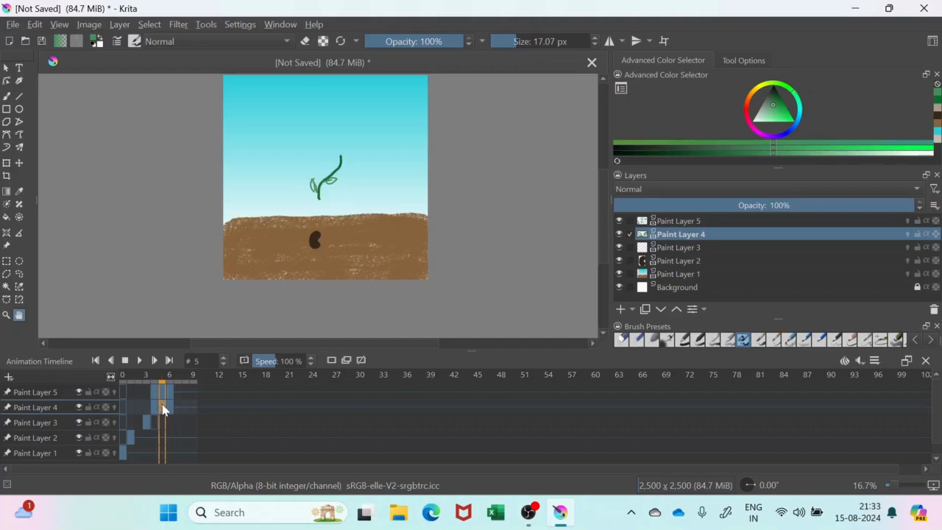
left_click(169, 394)
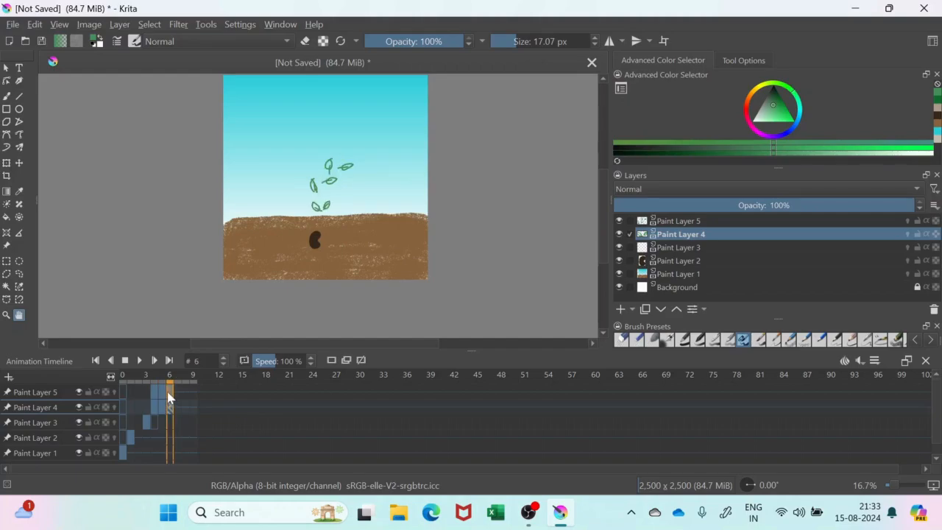
left_click(163, 398)
left_click(169, 402)
left_click(160, 408)
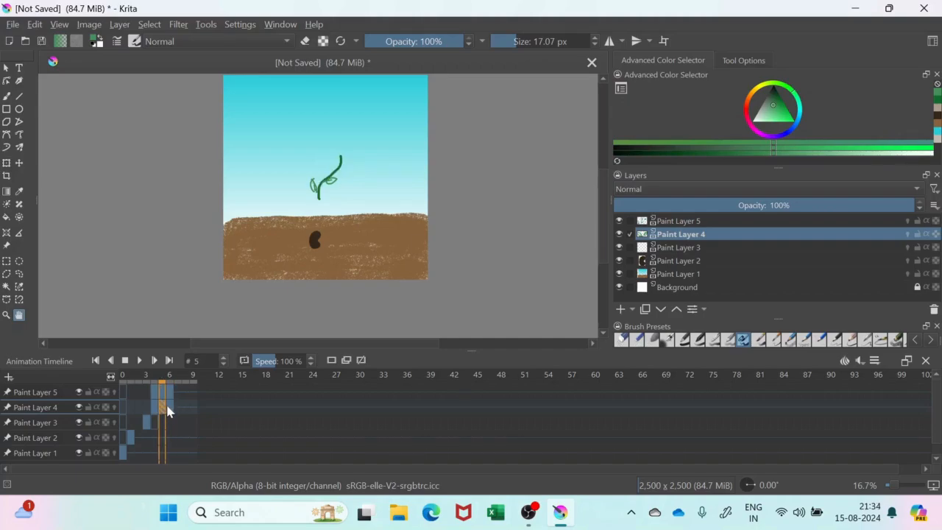
left_click(170, 408)
left_click(147, 426)
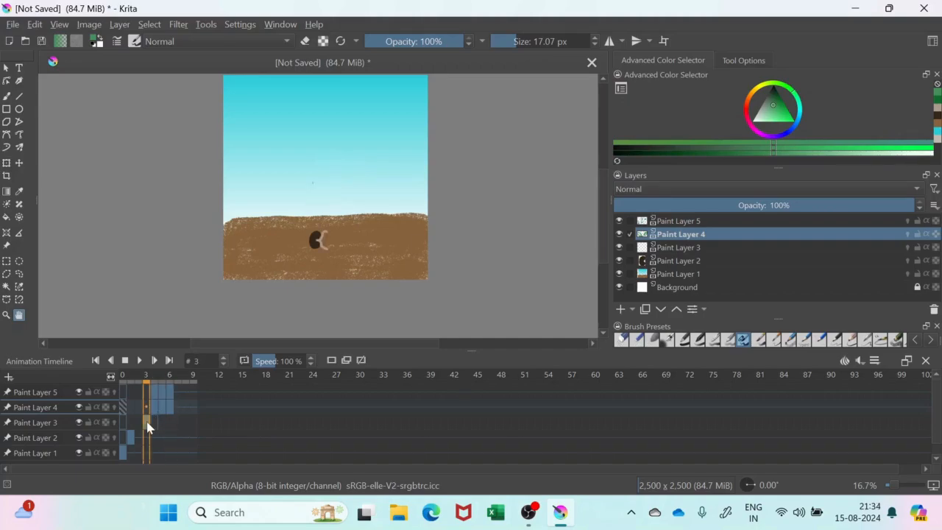
left_click(154, 414)
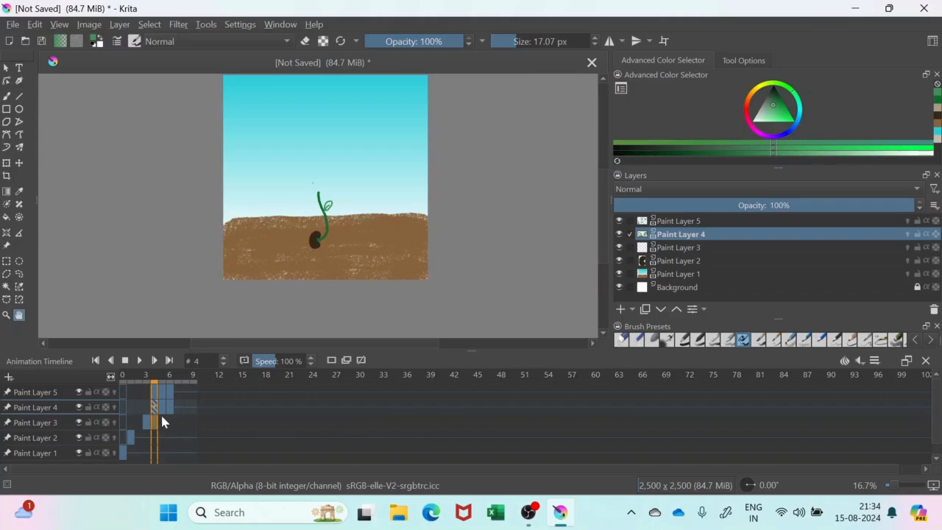
Step: Create duplicate frames at frames 5, 6 and 7 on Paint Layer 3
left_click(161, 420)
right_click(163, 420)
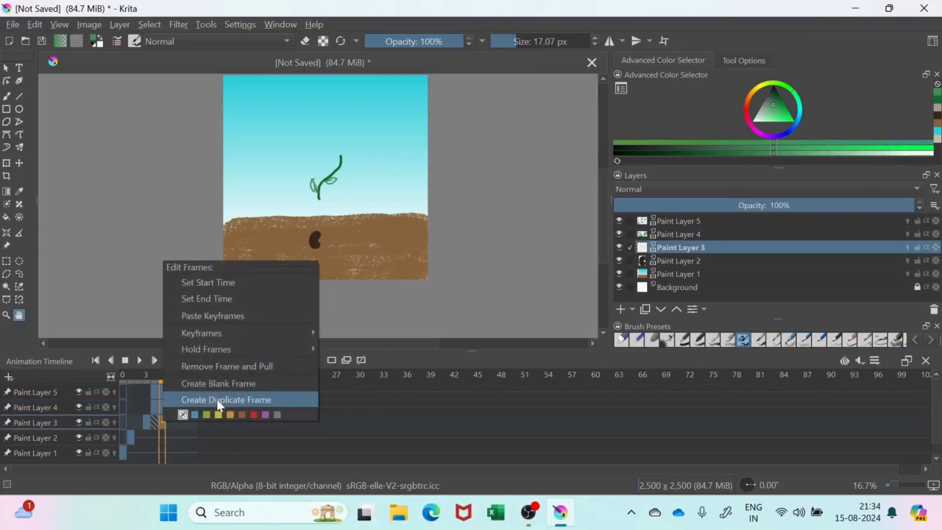
left_click(218, 401)
left_click(171, 425)
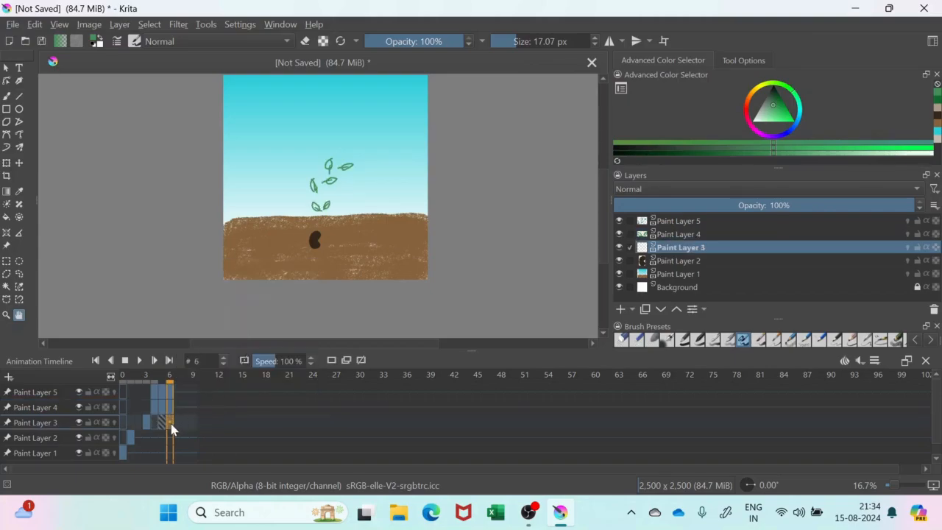
right_click(170, 425)
left_click(236, 401)
left_click(178, 425)
right_click(179, 426)
left_click(231, 402)
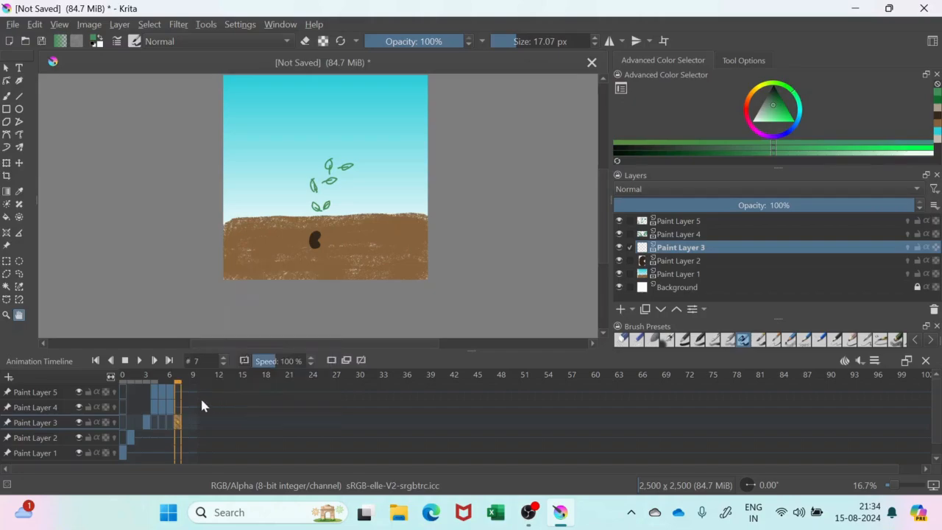
Step: Create a duplicate frame at frame 7 on both Paint Layer 4 and Paint Layer 5
left_click(177, 409)
right_click(178, 409)
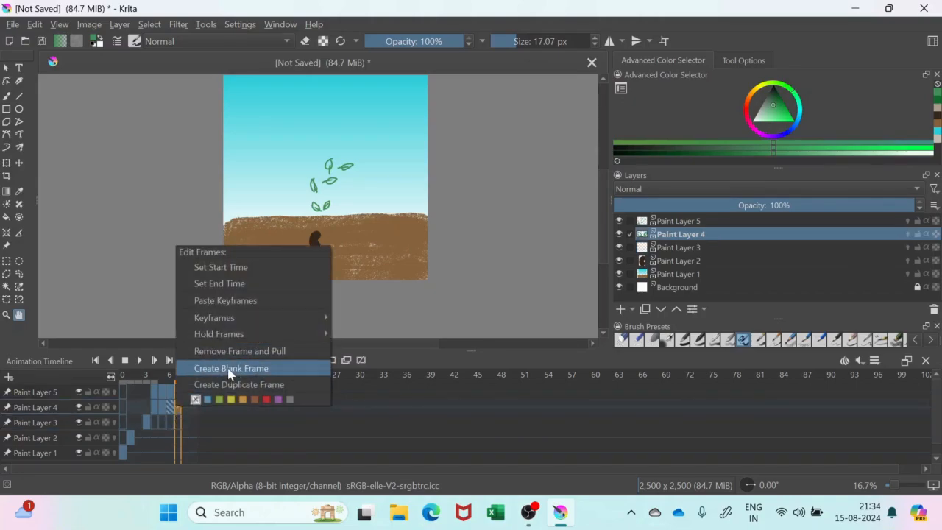
left_click(228, 373)
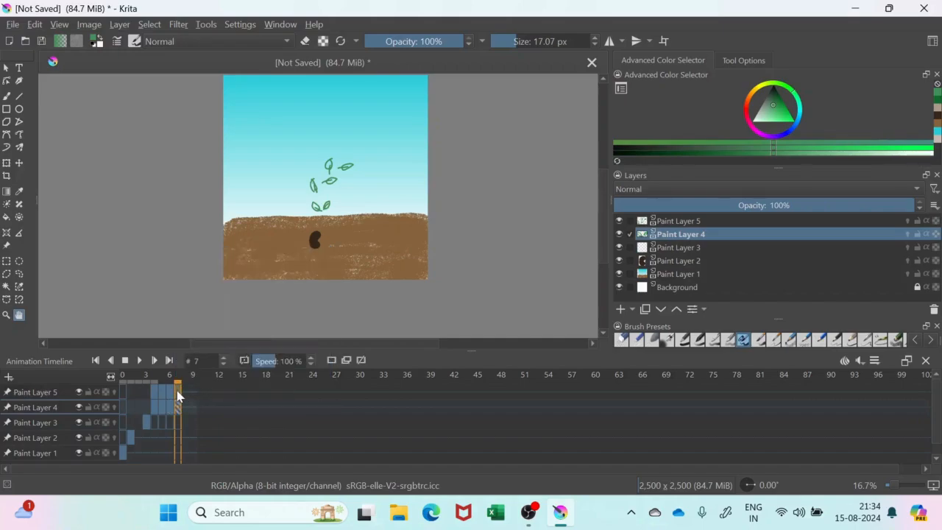
right_click(177, 396)
left_click(222, 369)
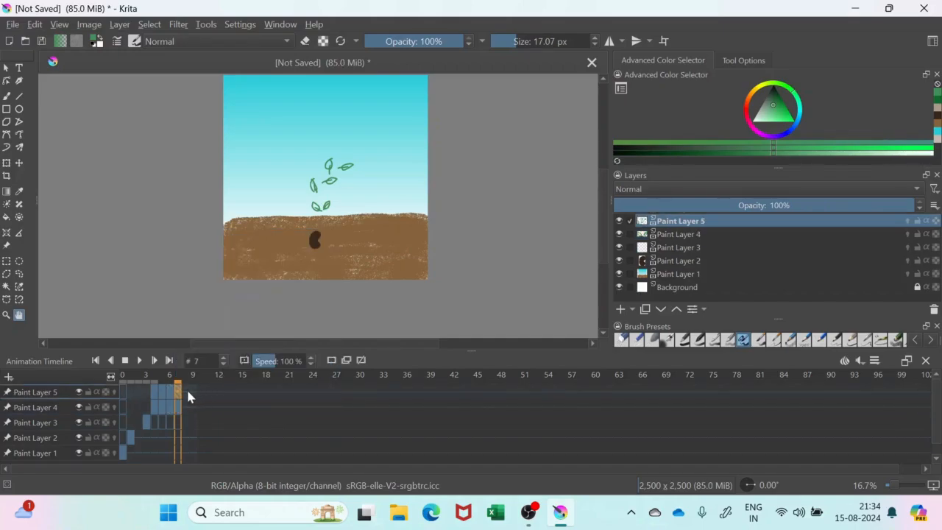
Step: Step back and forth through frames 3 to 6 of Paint Layer 3 to check which plant parts each frame shows
left_click(152, 419)
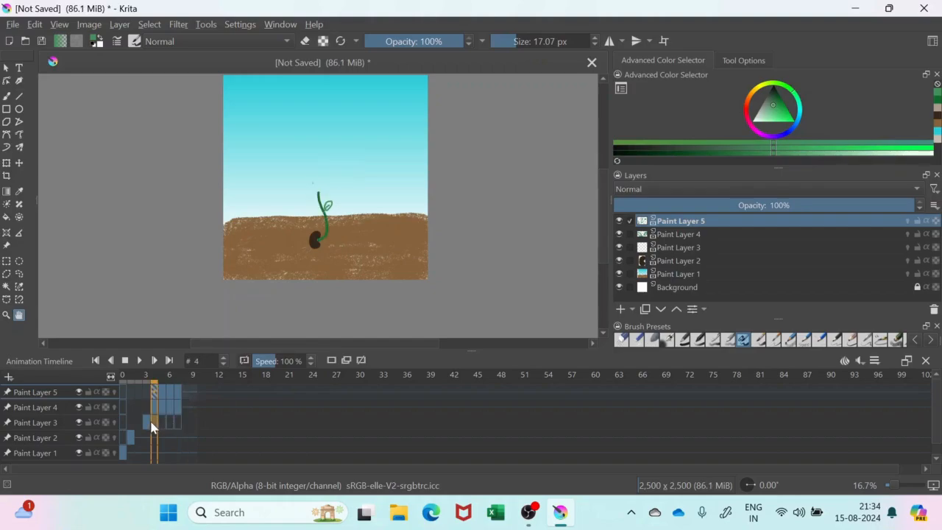
left_click(146, 421)
left_click(154, 420)
left_click(162, 419)
left_click(170, 422)
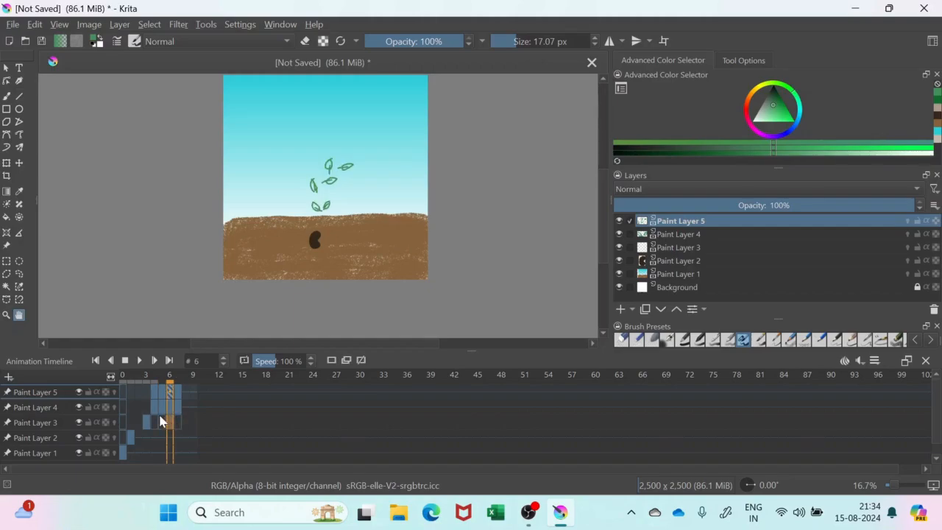
left_click(154, 422)
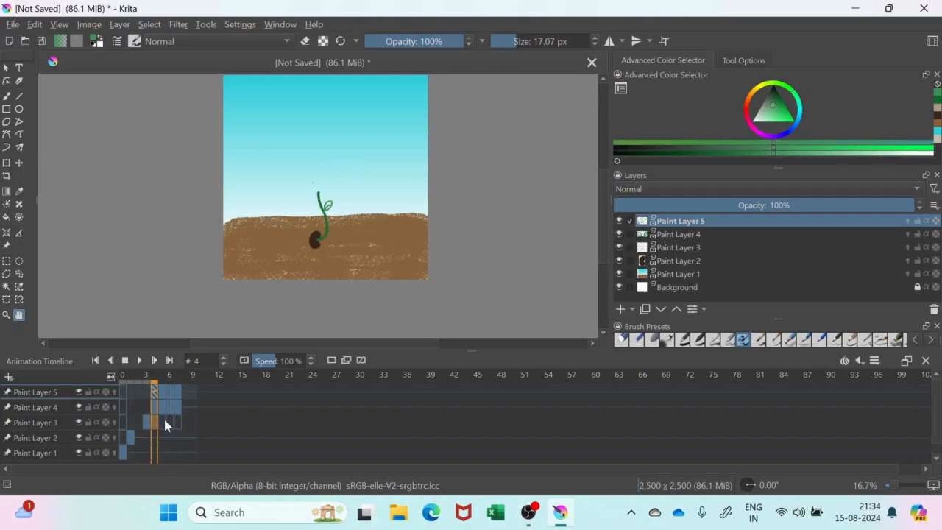
left_click(162, 424)
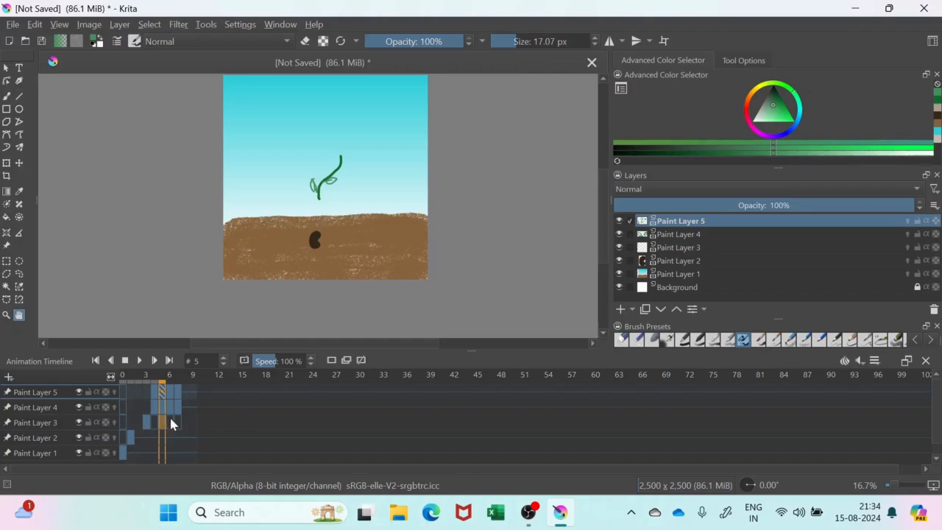
Step: Paint a curved green stem from the seed up through the leaves at frame 6 of Paint Layer 5
left_click(170, 422)
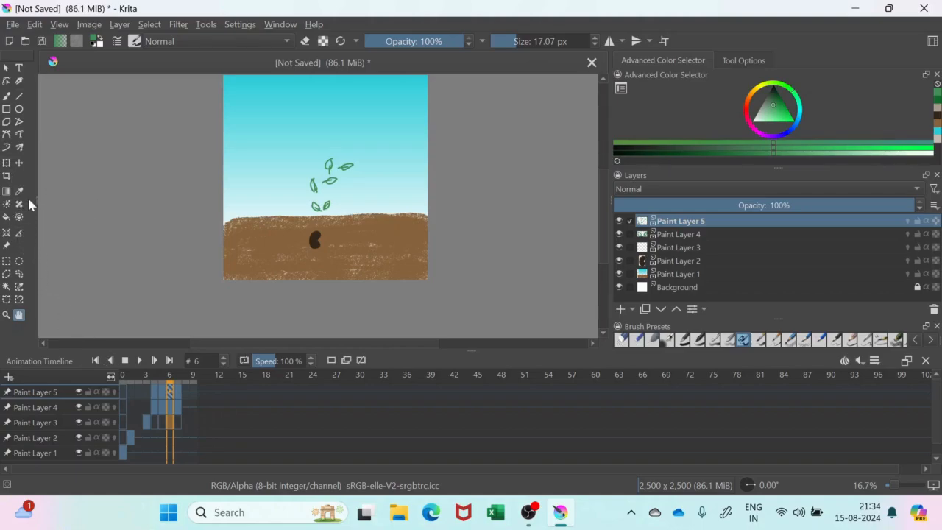
left_click(7, 97)
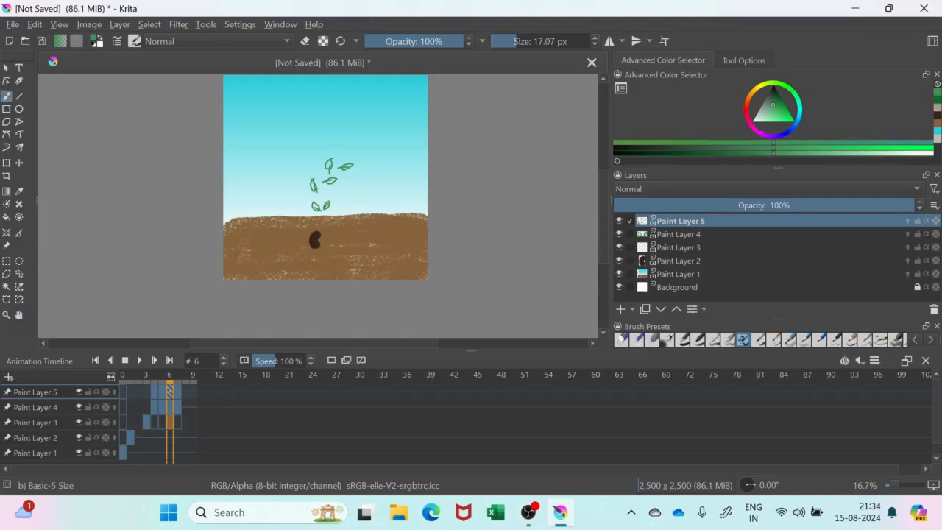
left_click(20, 315)
scroll(249, 272, "up", 1)
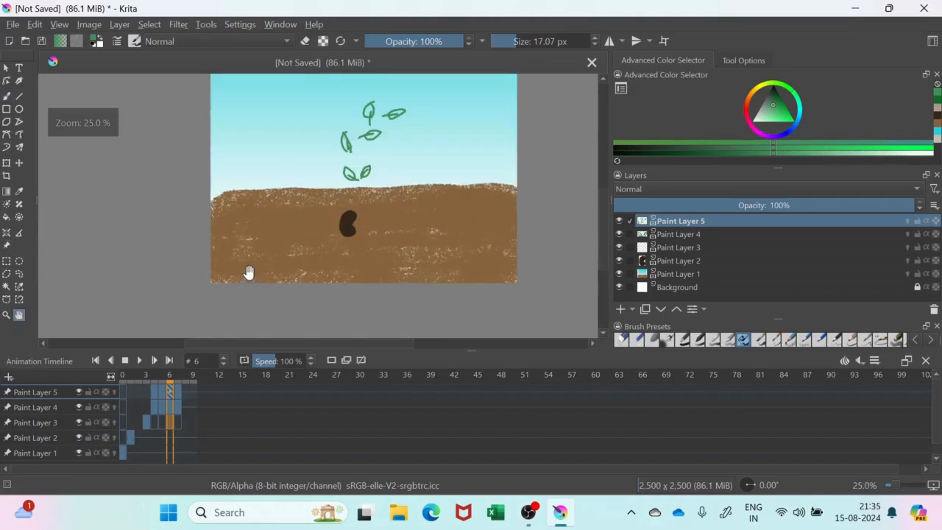
left_click_drag(422, 252, 383, 307)
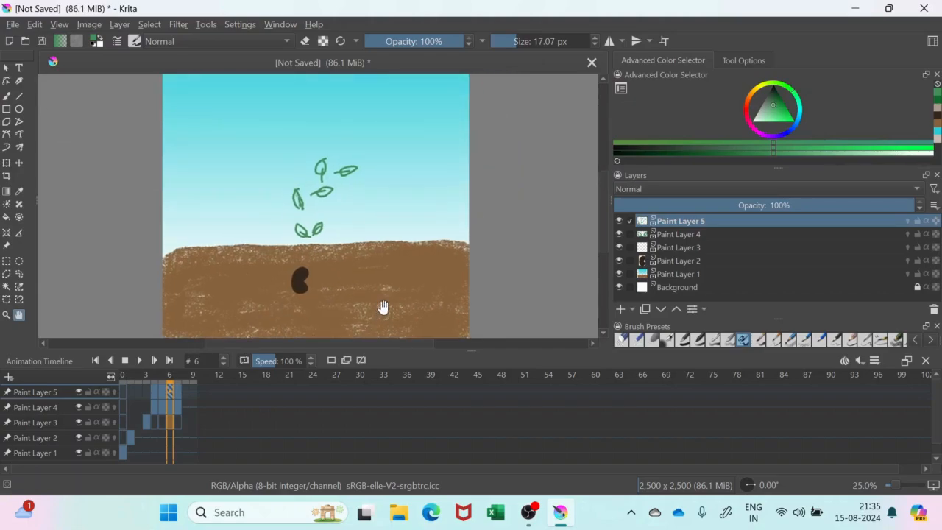
key("b")
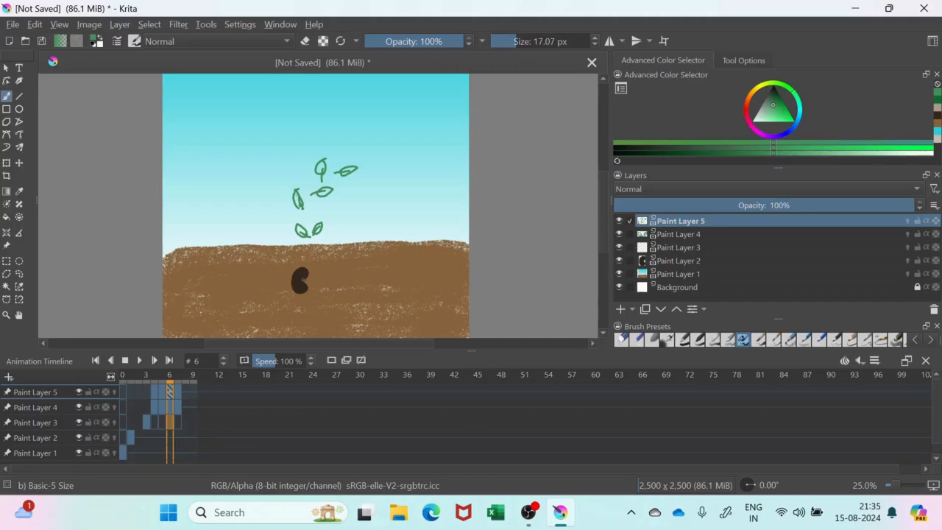
mouse_move(312, 275)
left_mouse_down()
mouse_move(307, 200)
mouse_move(349, 150)
left_mouse_up()
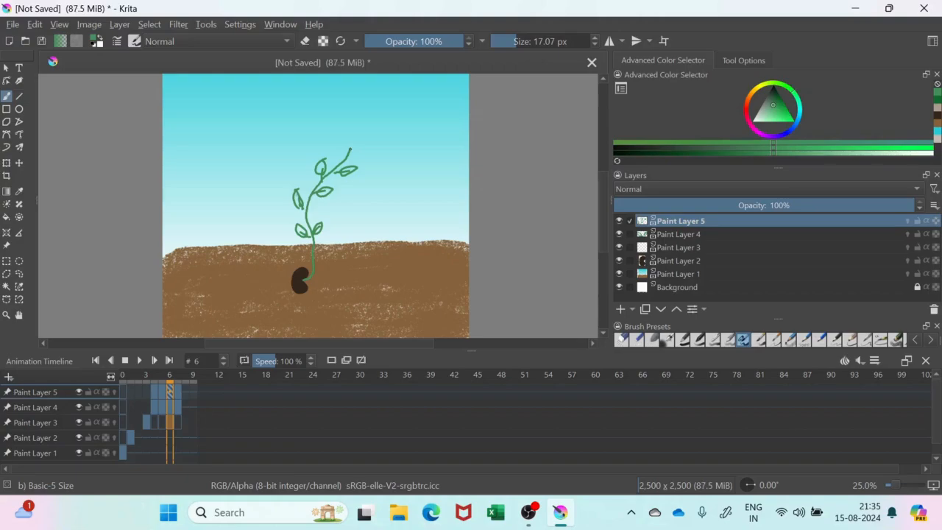
Step: Remove the keyframe at frame 7 of Paint Layer 3
left_click(180, 425)
left_click(169, 425)
left_click(178, 425)
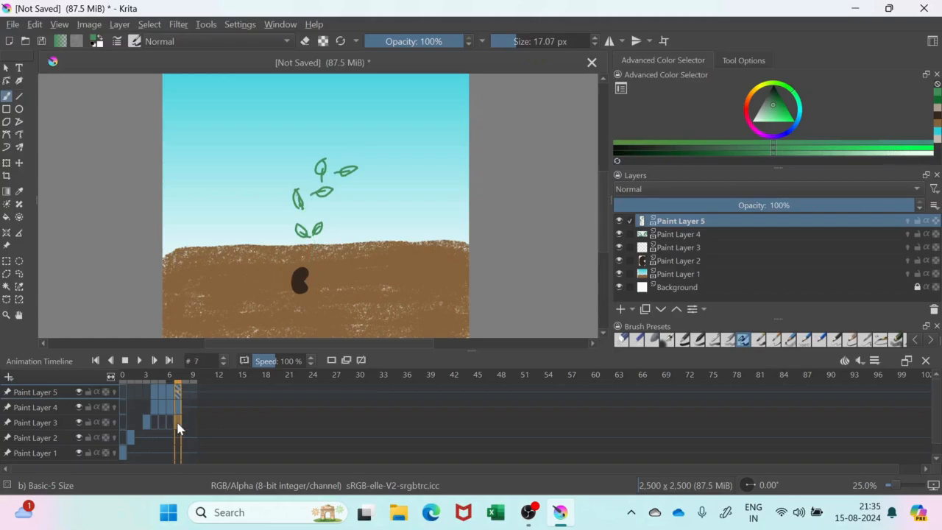
right_click(179, 428)
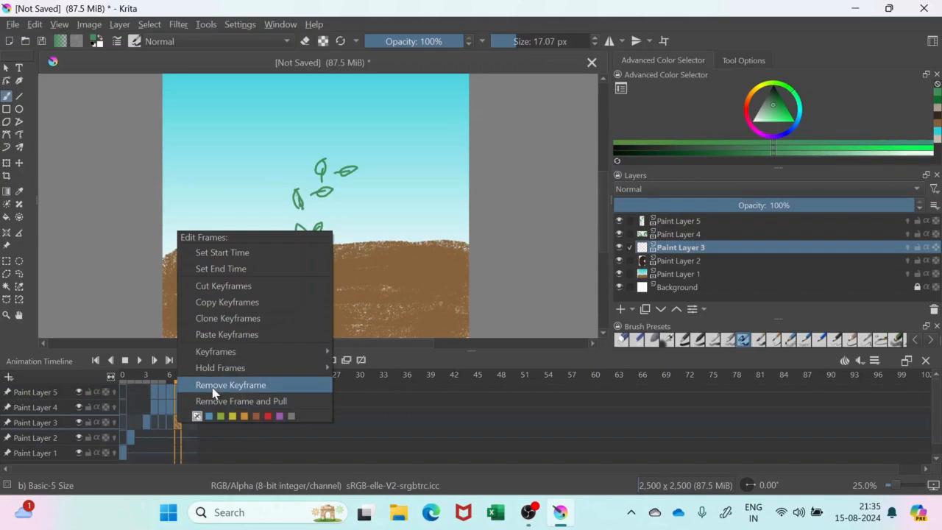
left_click(213, 392)
Step: Copy Paint Layer 3's keyframe from frame 6 to frame 7 and paint a green stem there from the seed up through the leaves
left_click(168, 427)
right_click(168, 427)
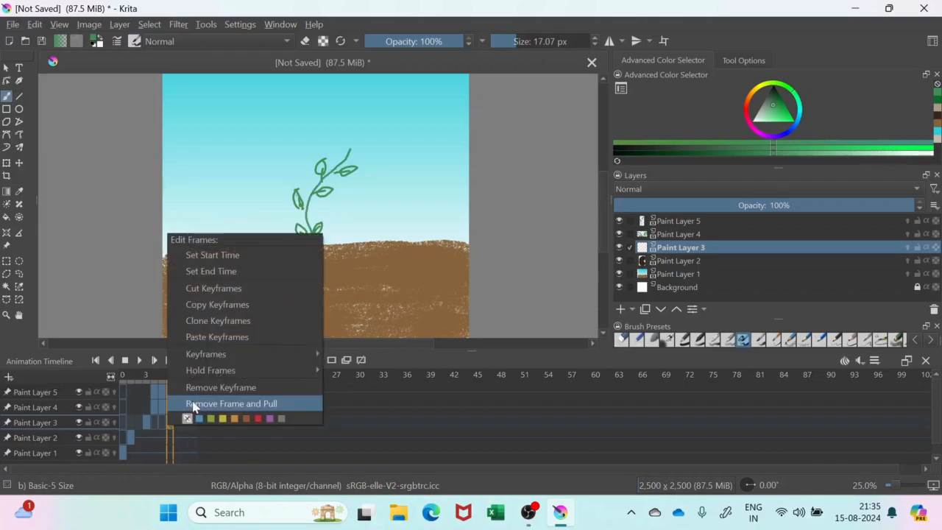
left_click(213, 310)
left_click(178, 422)
right_click(178, 422)
left_click(225, 316)
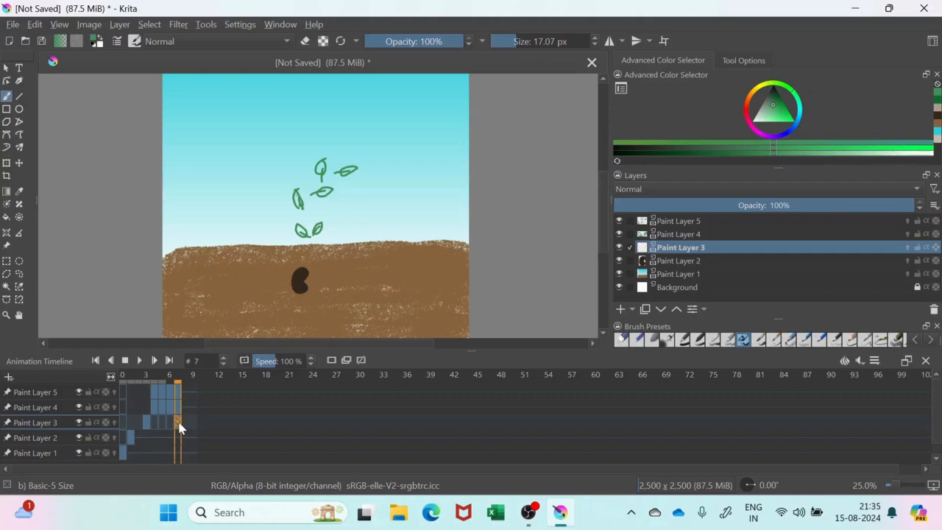
mouse_move(308, 249)
left_mouse_down()
mouse_move(318, 172)
mouse_move(357, 145)
left_mouse_up()
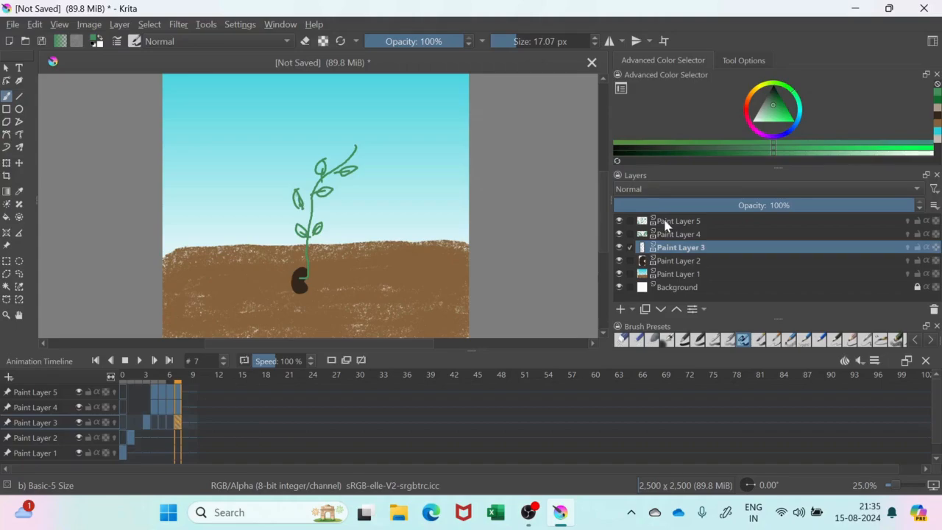
Step: Add a new paint layer above Paint Layer 5 and go to frame 8 on it
left_click(666, 222)
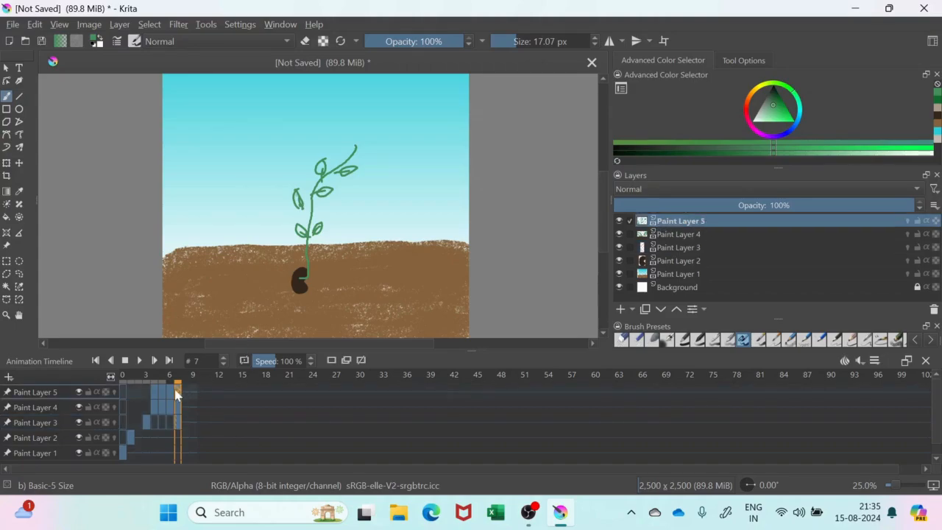
left_click(620, 310)
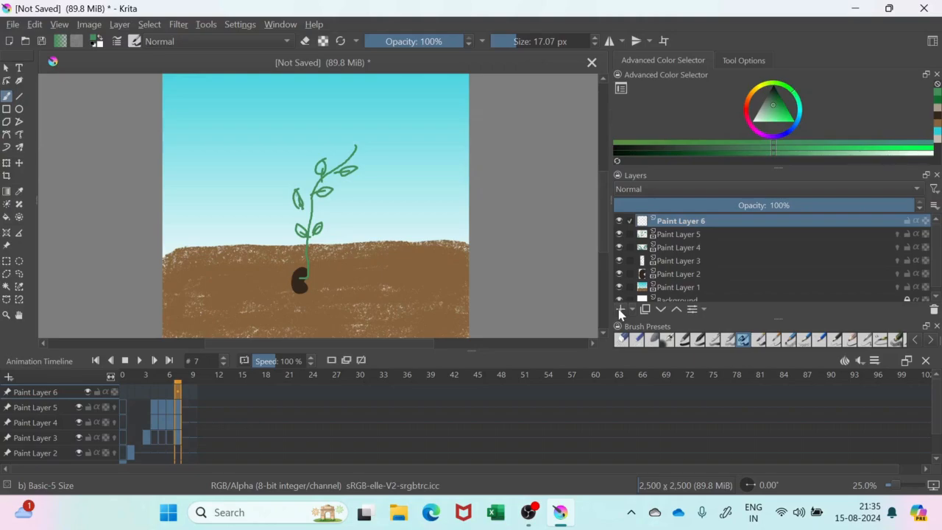
left_click(185, 392)
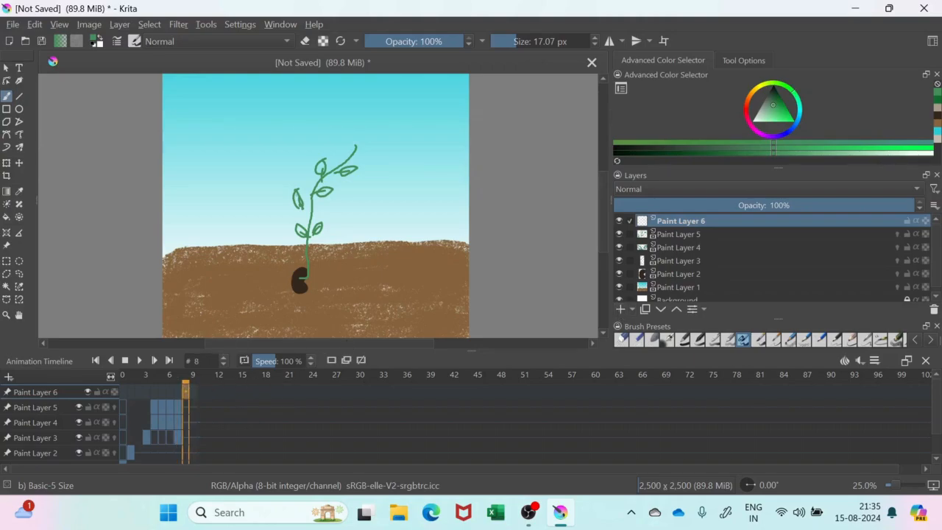
Step: Paint an orange flower outline with inner petal strokes at the stem's tip on Paint Layer 6
left_click(748, 103)
left_click(784, 116)
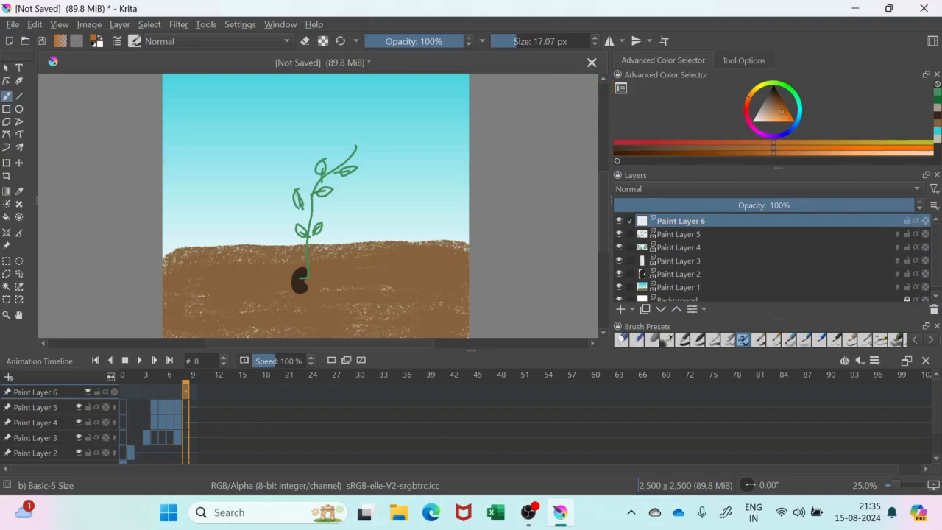
left_click(20, 314)
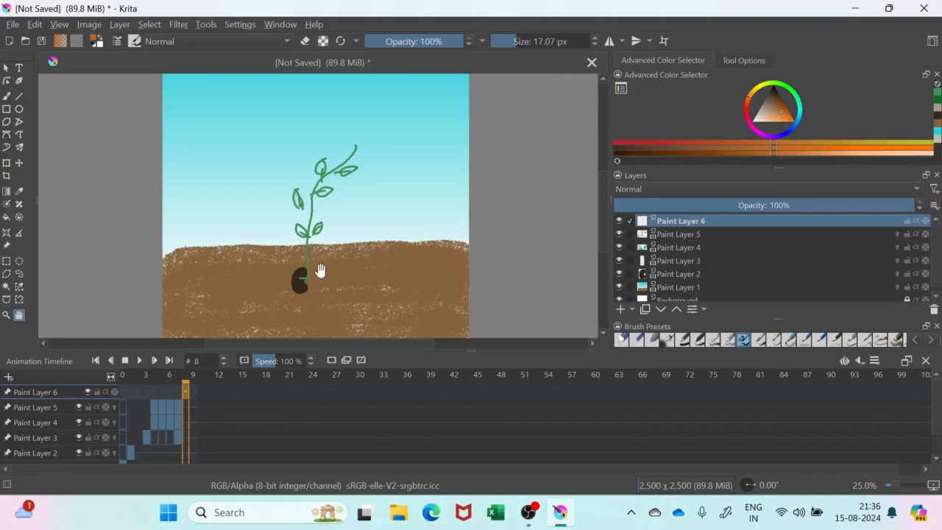
scroll(337, 279, "up", 1)
left_click_drag(399, 206, 361, 296)
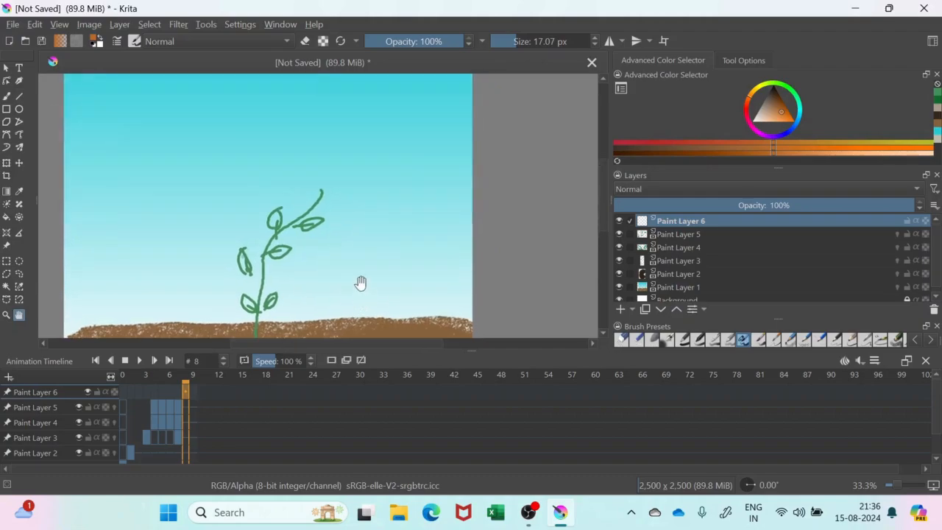
left_click(530, 45)
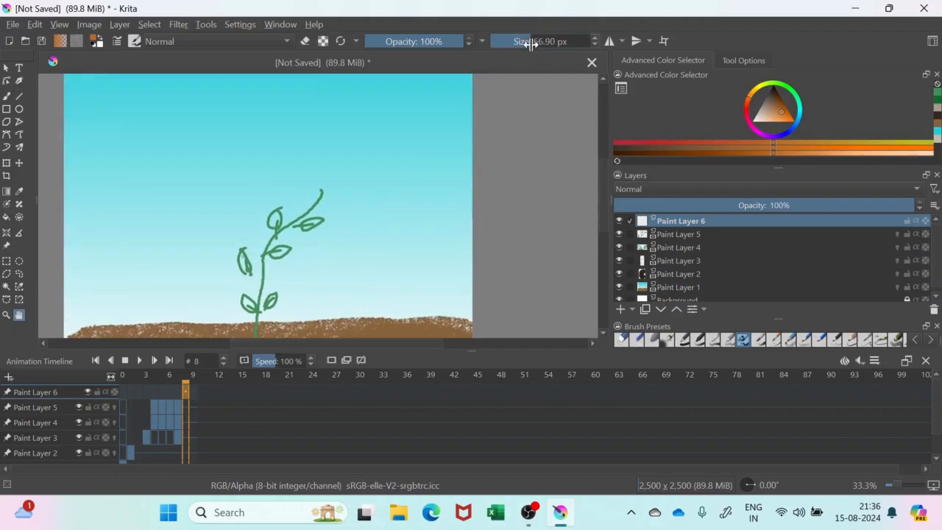
left_click(788, 115)
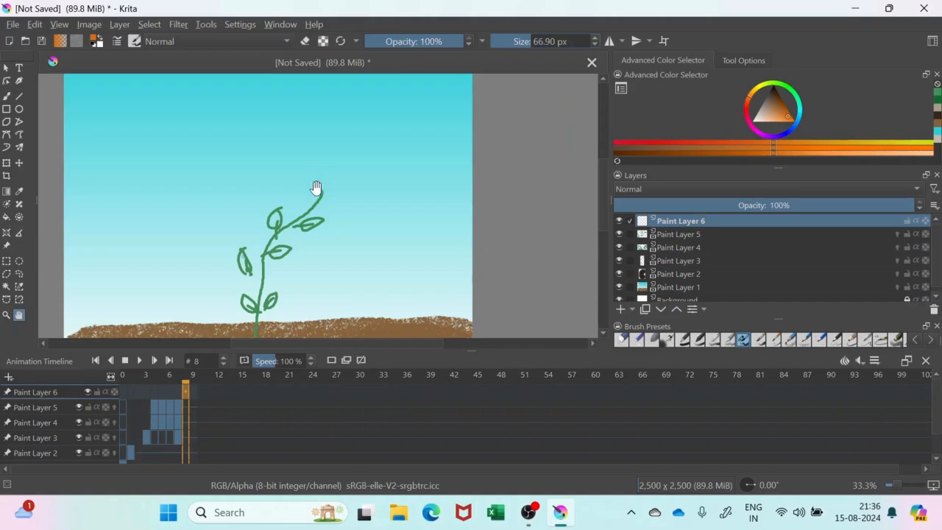
key("b")
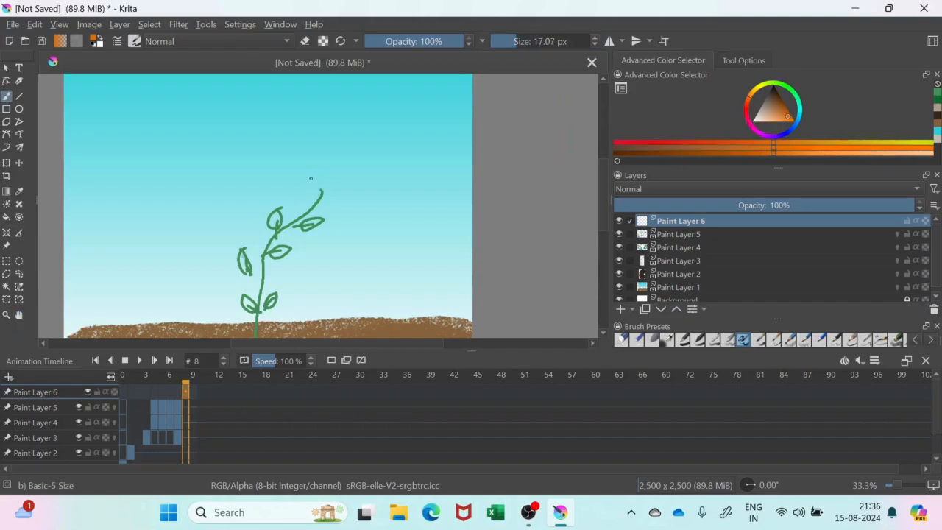
mouse_move(320, 188)
left_mouse_down()
mouse_move(318, 157)
mouse_move(349, 181)
mouse_move(323, 191)
mouse_move(335, 173)
mouse_move(331, 184)
mouse_move(339, 182)
left_mouse_up()
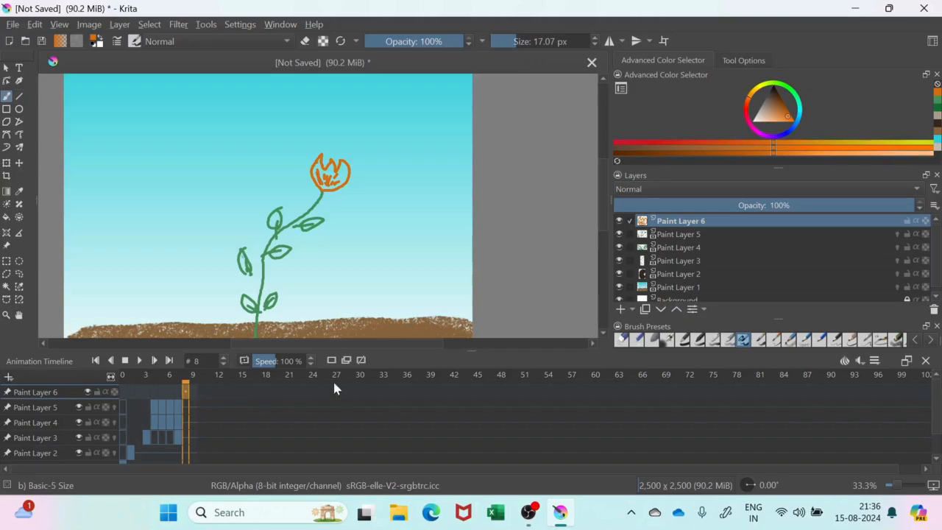
Step: Add another paint layer above the flower layer and create a duplicate frame at frame 8 of Paint Layer 6
left_click(620, 310)
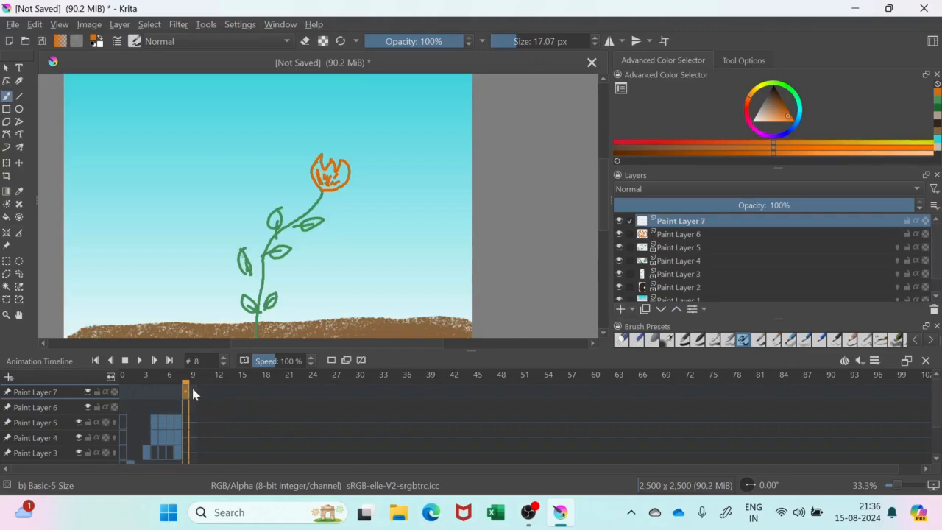
right_click(186, 408)
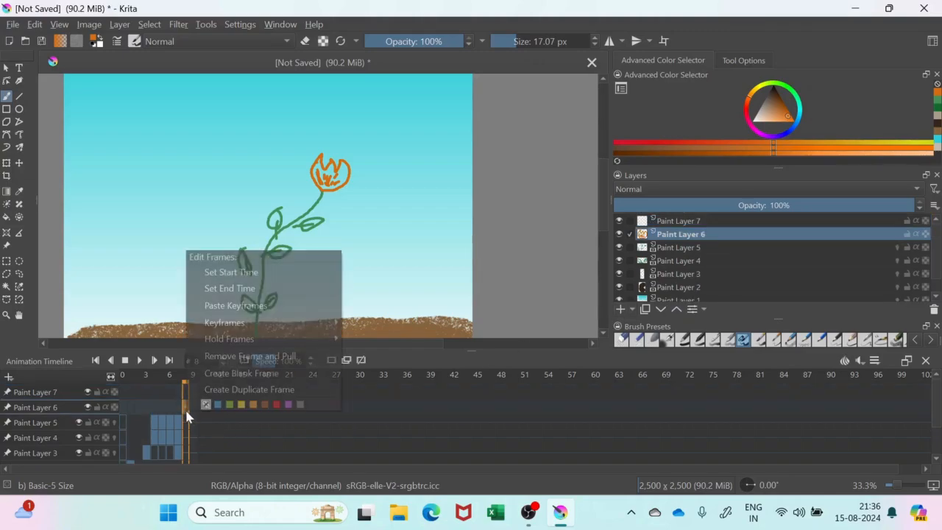
left_click(219, 389)
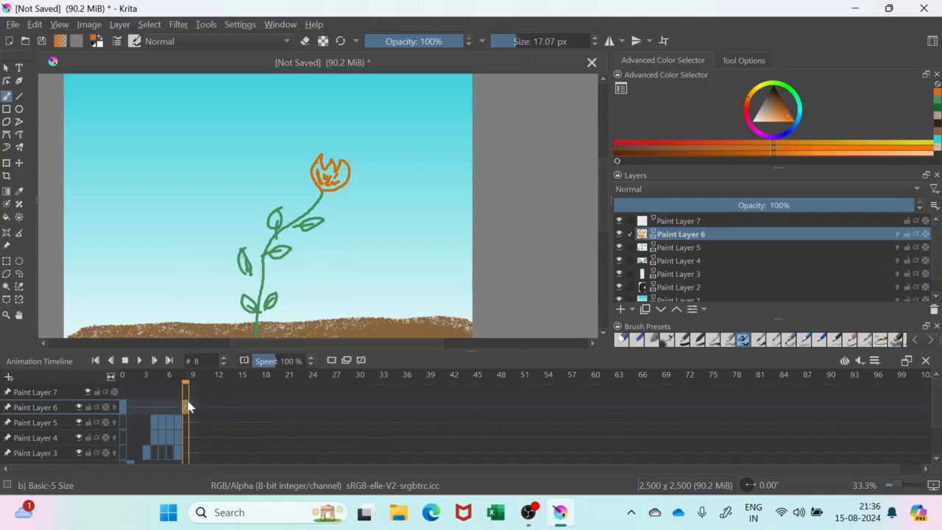
Step: Create a blank frame at frame 9 of Paint Layer 7
left_click(193, 394)
left_click(187, 411)
right_click(187, 411)
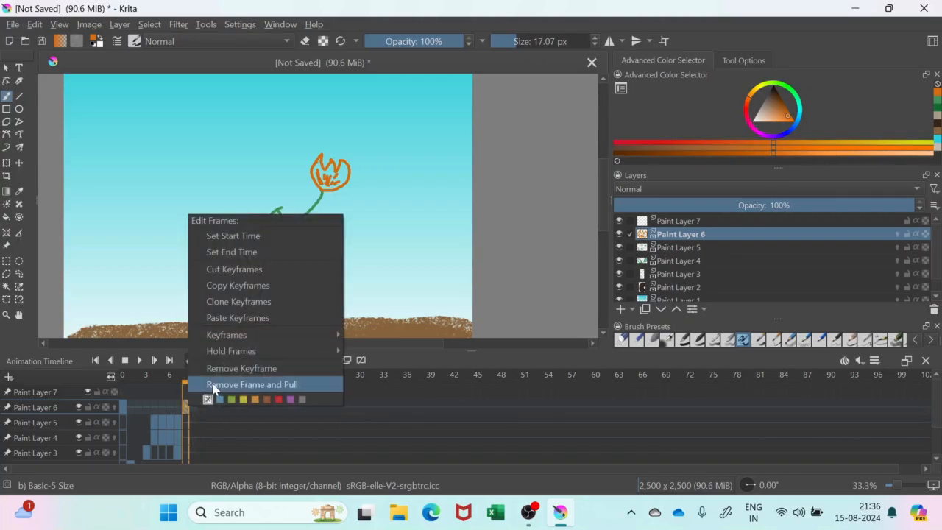
left_click(193, 390)
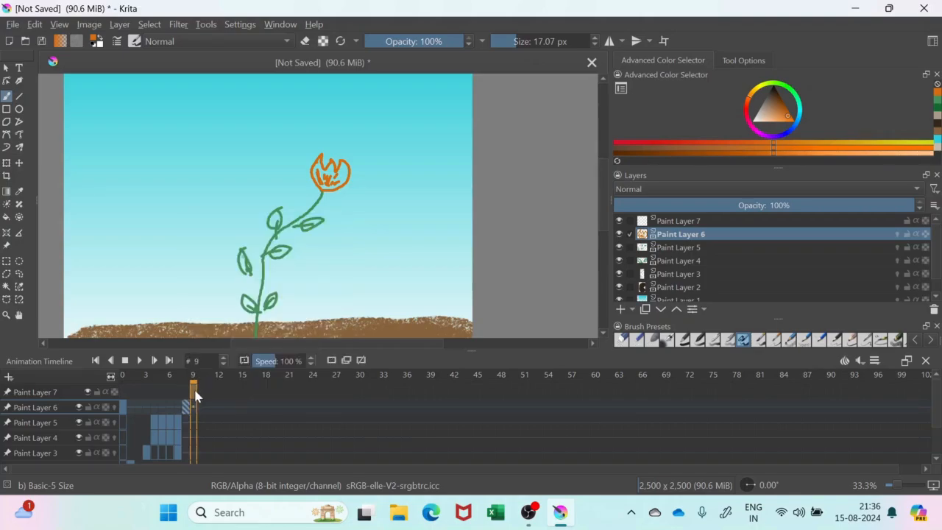
right_click(195, 391)
left_click(234, 355)
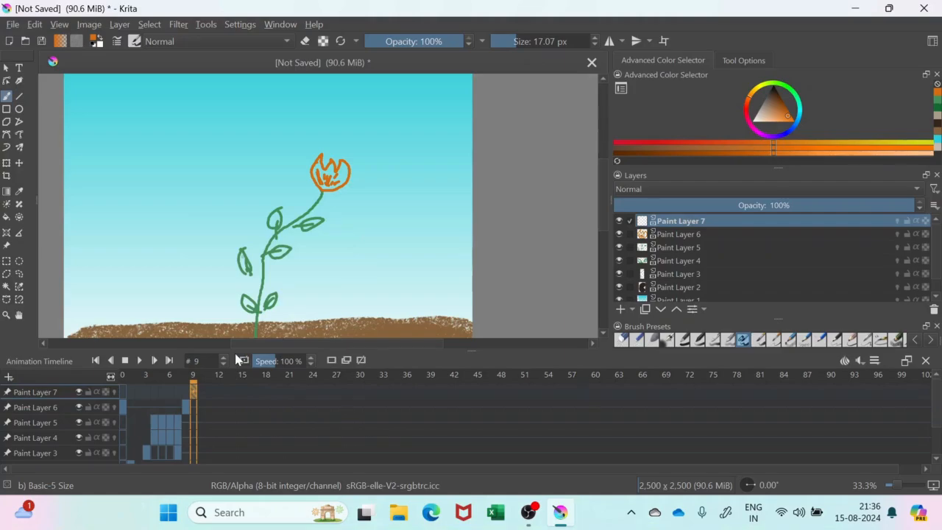
Step: Draw a filled orange ellipse about 264 × 300 px as a sun in the sky's upper-left area and set Paint Layer 7's opacity to 58%
left_click(19, 108)
left_click(786, 148)
left_click_drag(92, 102, 140, 116)
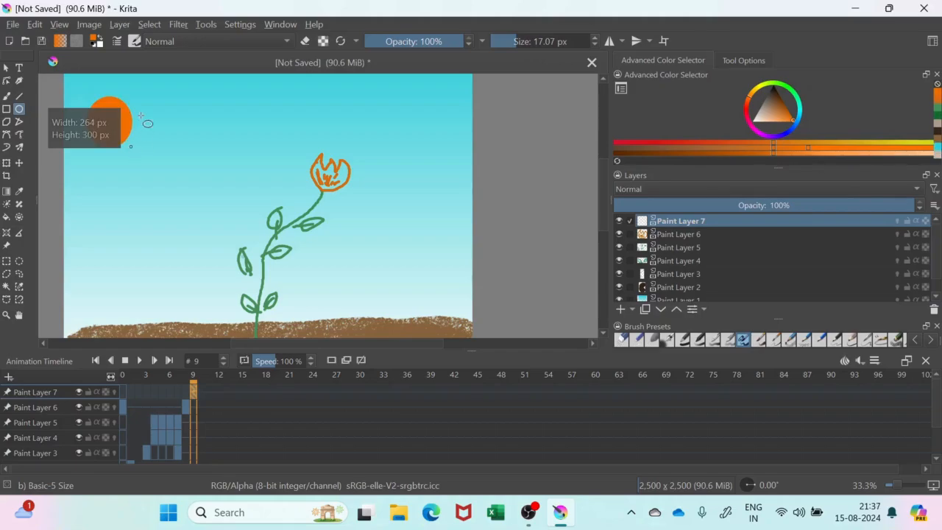
left_click(770, 205)
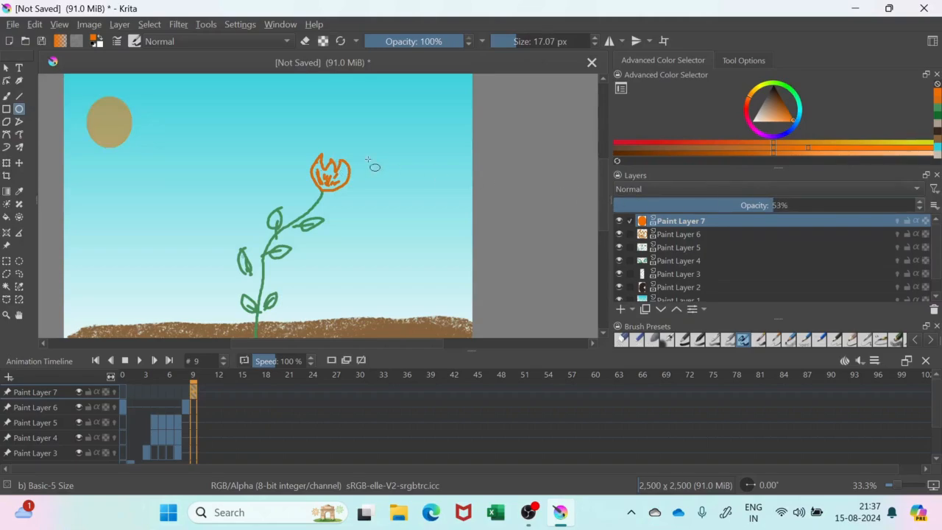
left_click(788, 204)
Step: Create a duplicate frame at frame 10 of Paint Layer 7
right_click(195, 390)
left_click(203, 390)
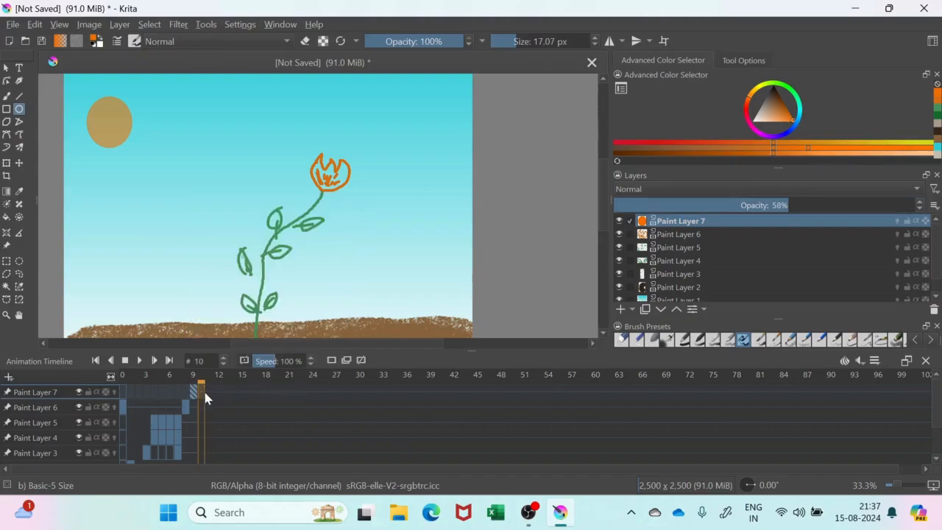
right_click(202, 390)
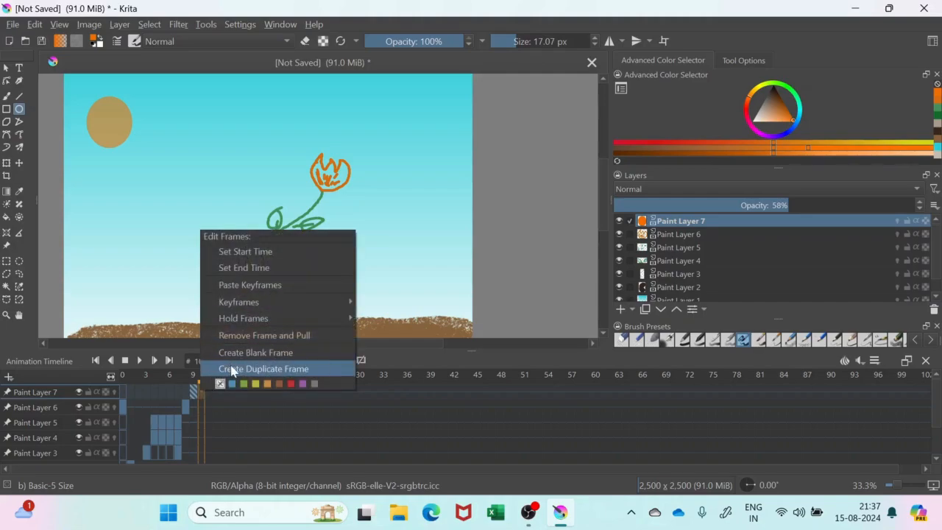
left_click(231, 370)
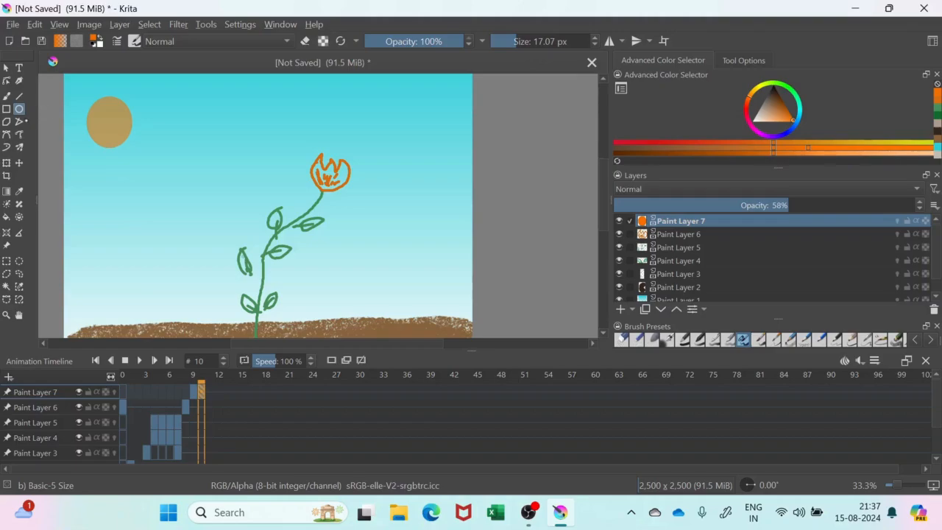
key("b")
key("F5")
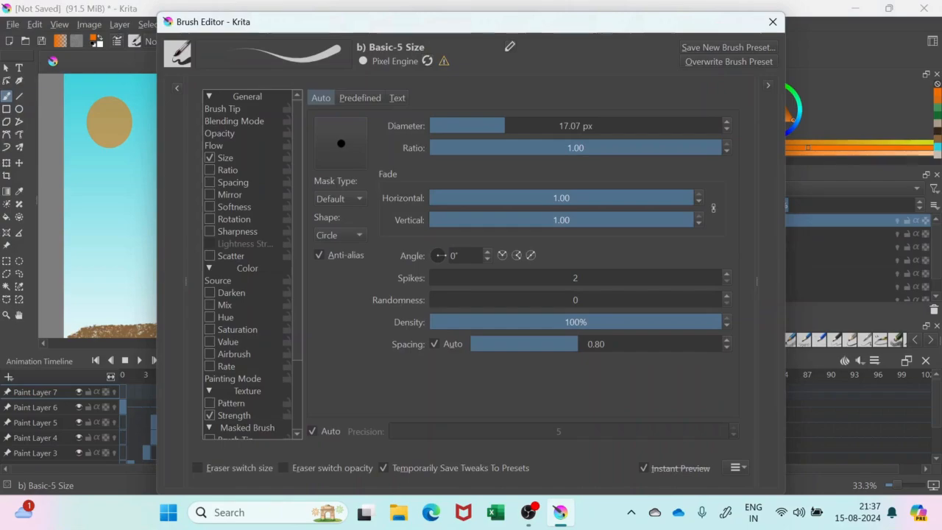
key("F6")
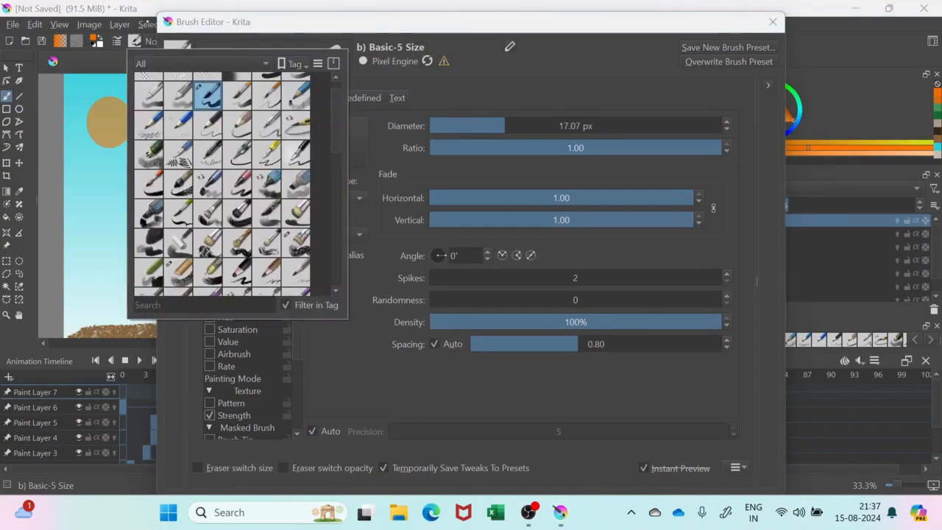
left_click(771, 21)
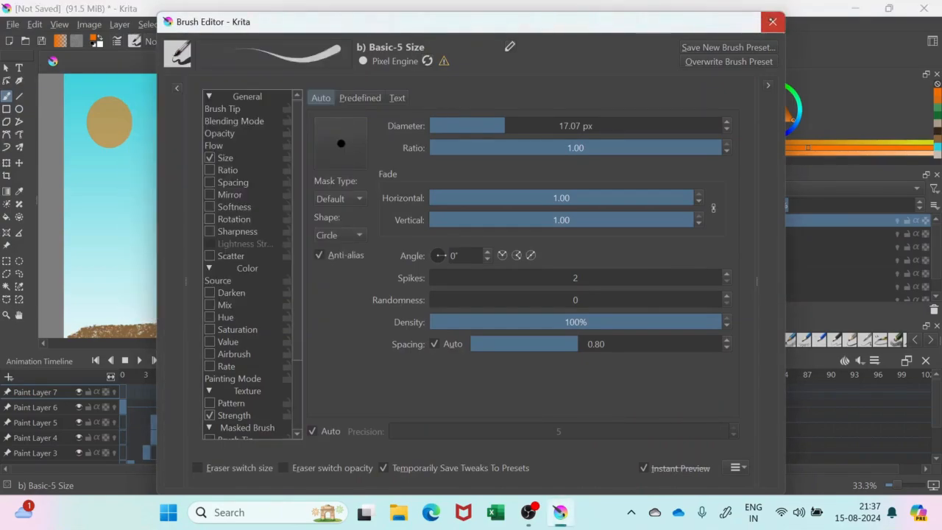
Step: Close the brush editor and try the Marker Dry brush preset at 35 px
left_click(772, 22)
key("F6")
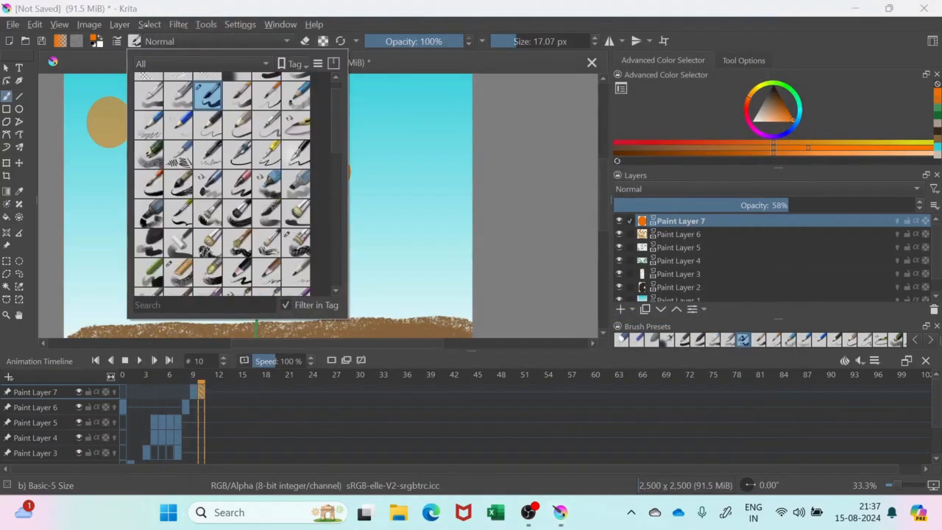
left_click(274, 189)
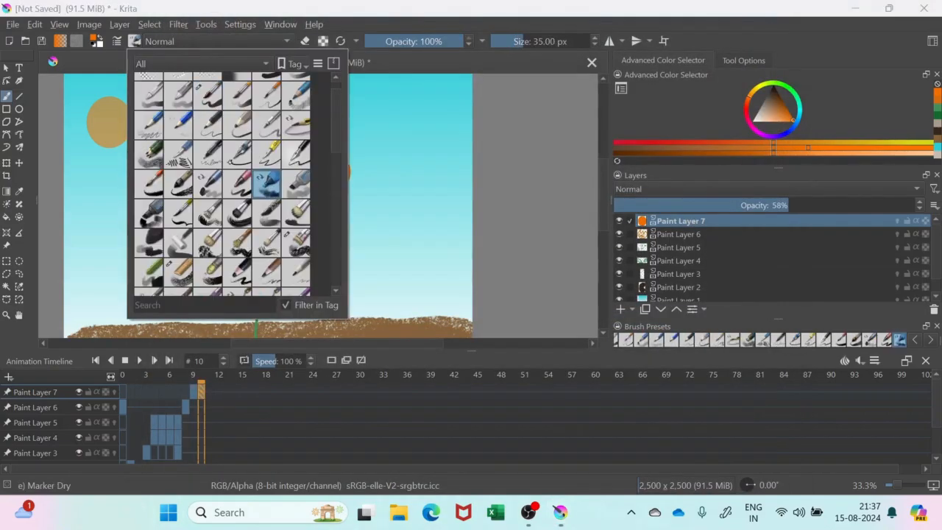
left_click(515, 39)
right_click(521, 41)
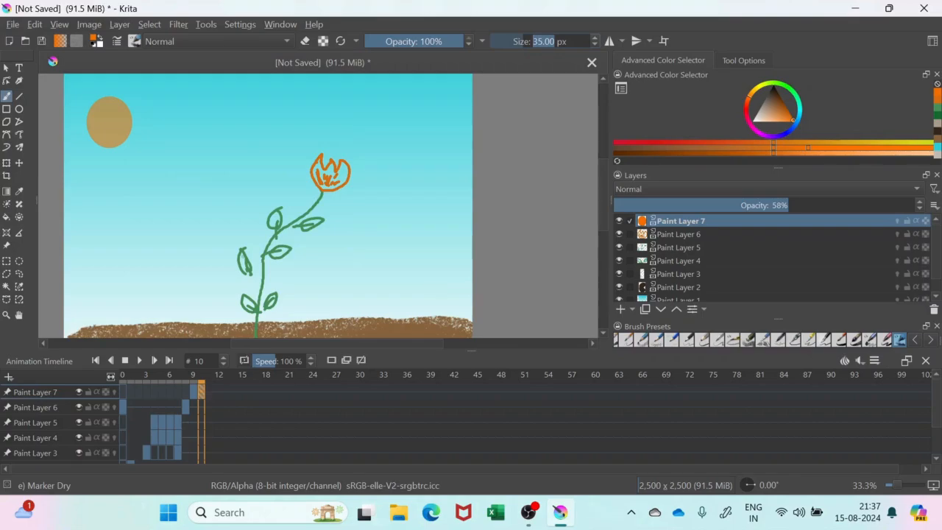
Step: Paint rough orange strokes over and around the sun on frame 10 with the Dry Bristles brush at 130 px
left_click(134, 42)
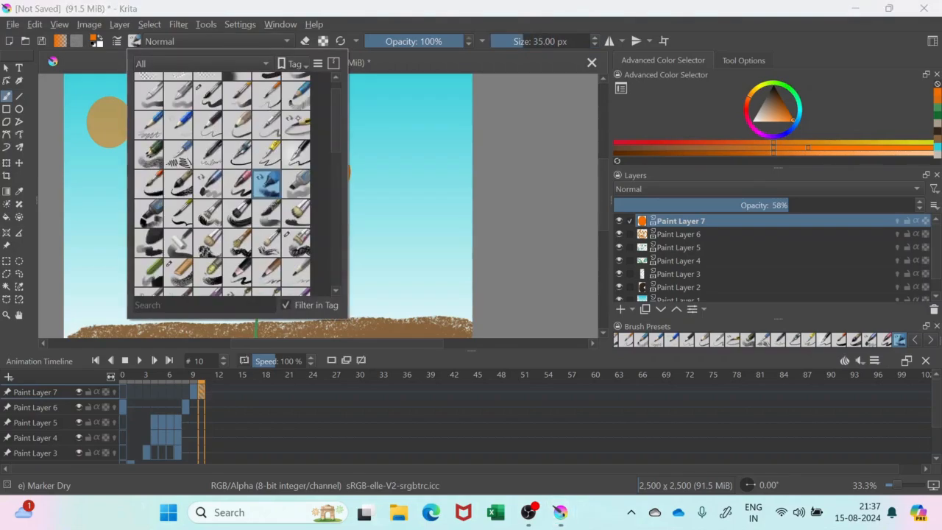
left_click(151, 154)
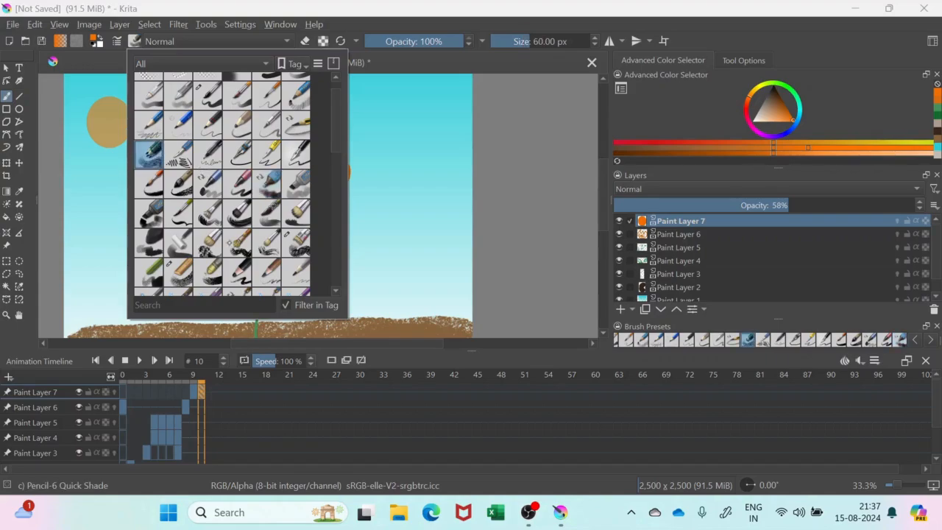
left_click(210, 242)
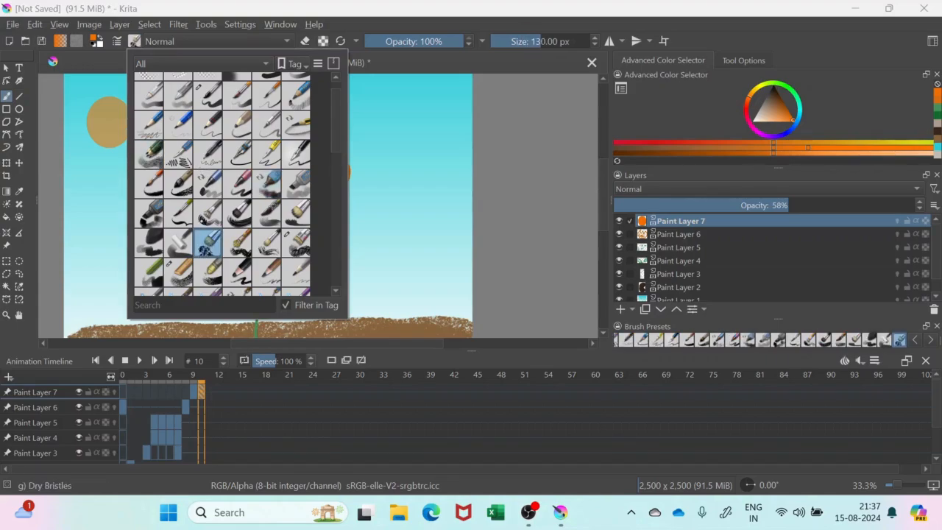
left_click(98, 145)
mouse_move(98, 145)
left_mouse_down()
mouse_move(96, 158)
mouse_move(139, 135)
mouse_move(142, 95)
mouse_move(119, 82)
mouse_move(90, 91)
mouse_move(81, 107)
mouse_move(85, 148)
mouse_move(83, 114)
mouse_move(76, 133)
left_mouse_up()
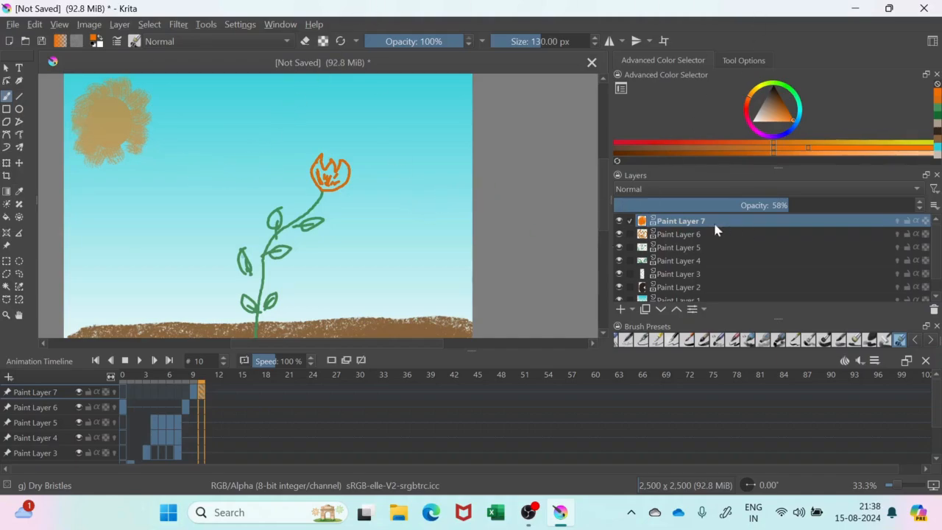
Step: Set Paint Layer 7's opacity to 64% while viewing frame 9, and go back to frame 10
left_click(193, 392)
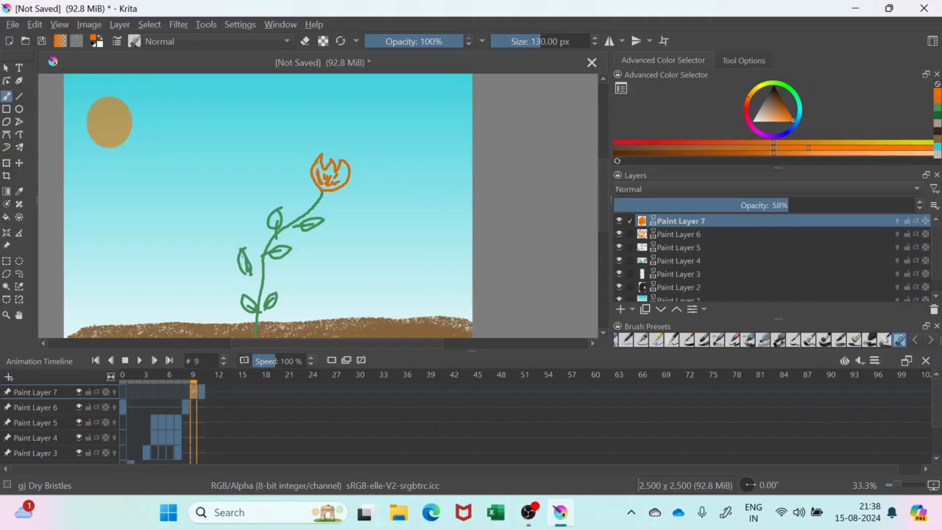
left_click(796, 205)
left_click_drag(797, 204, 806, 205)
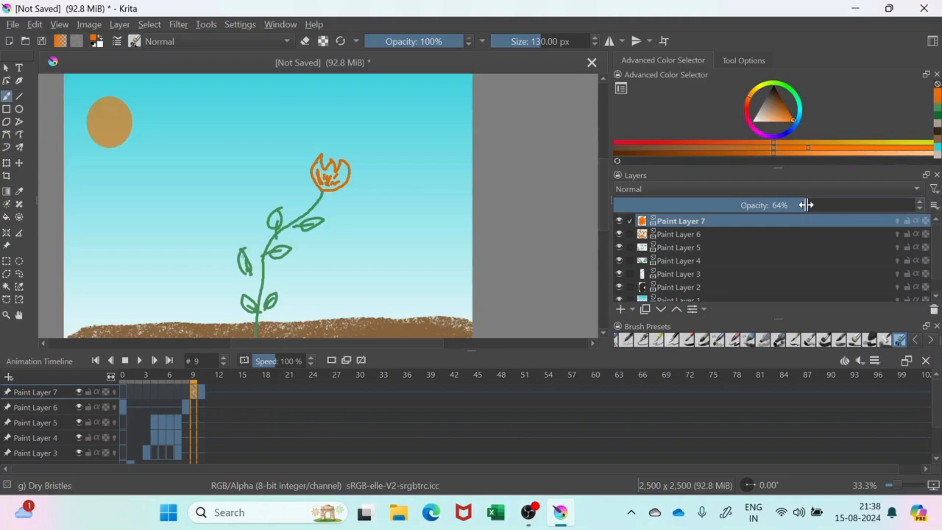
left_click(202, 393)
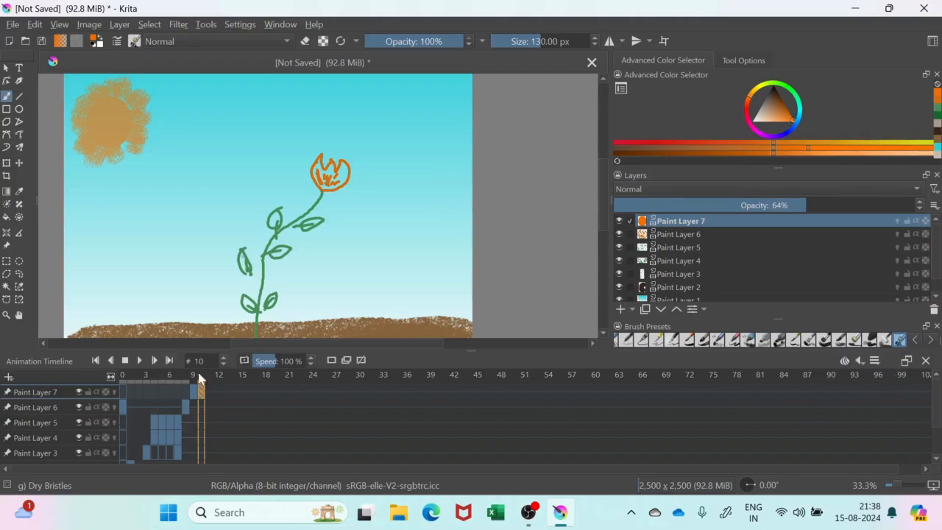
Step: Set the animation's clip end to frame 15
left_click(874, 362)
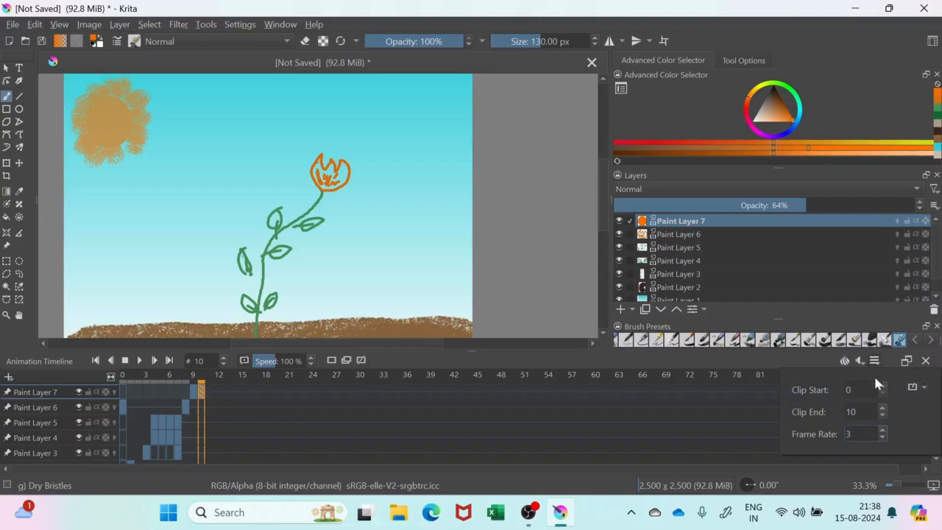
left_click(855, 412)
key("BackSpace")
key("BackSpace")
type("15")
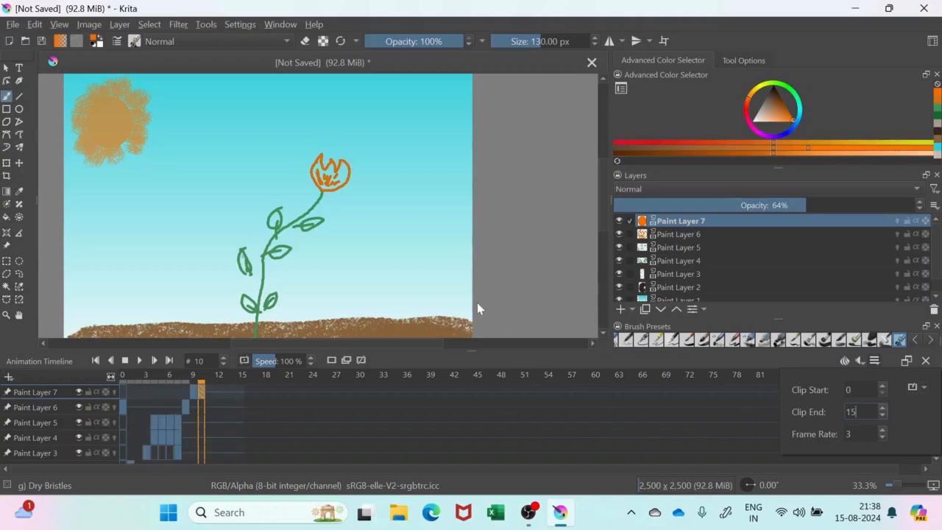
left_click(529, 295)
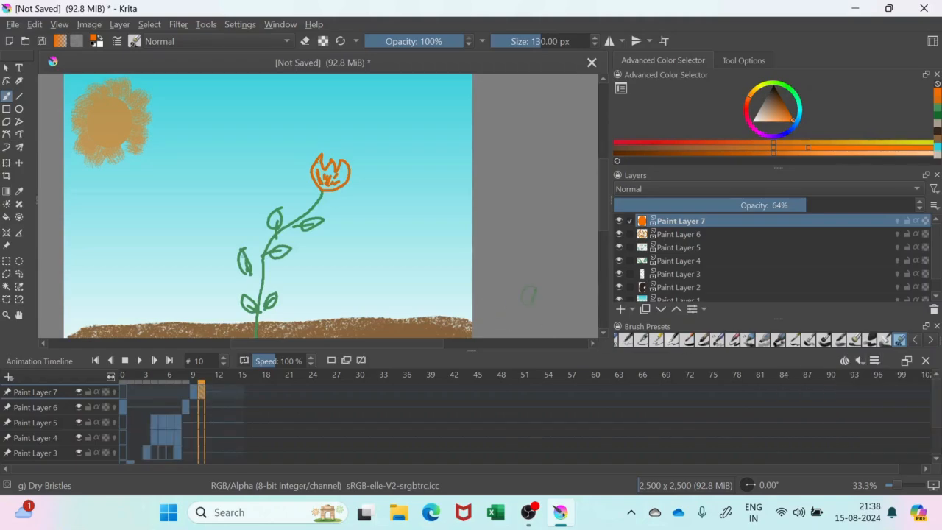
Step: Play the animation with the whole canvas in view to check how the frames follow each other
left_click(139, 360)
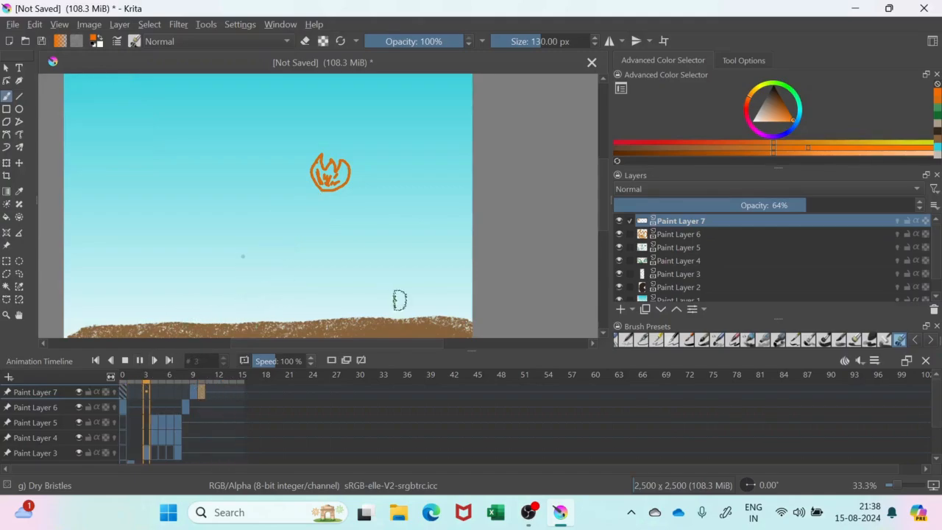
scroll(503, 299, "down", 2)
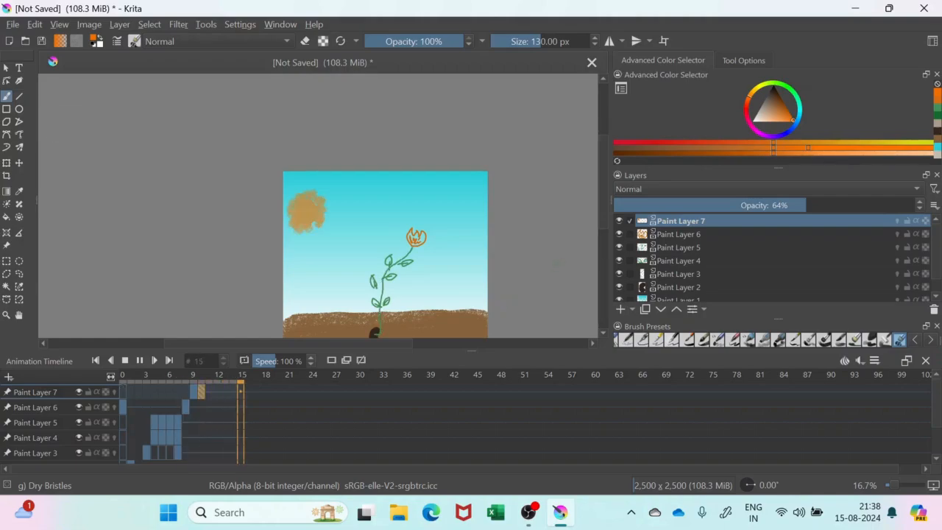
left_click_drag(606, 204, 603, 221)
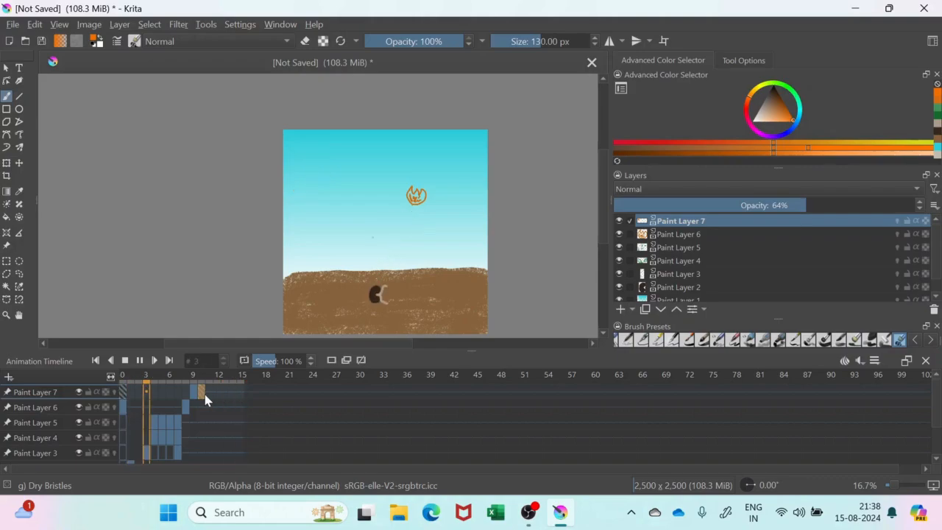
Step: Remove the stray flower keyframe at frame 0 of Paint Layer 6
left_click(123, 414)
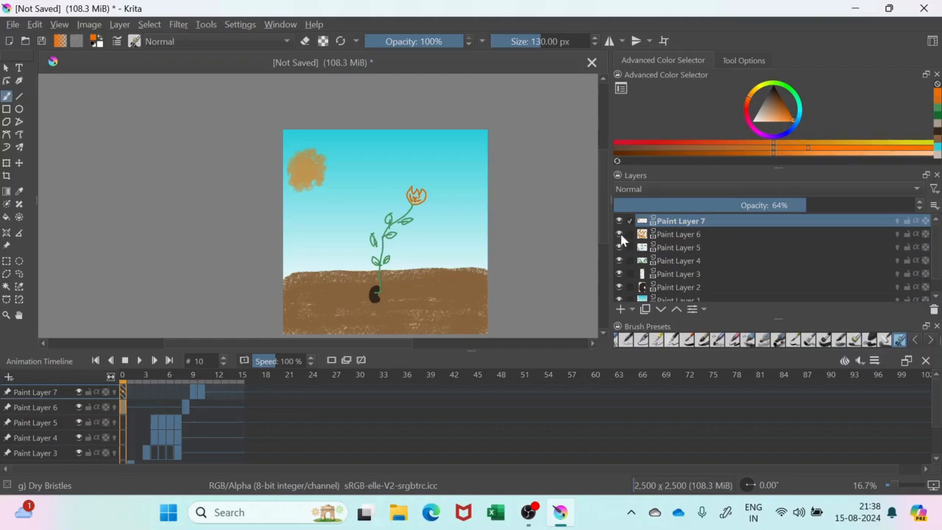
mouse_move(620, 239)
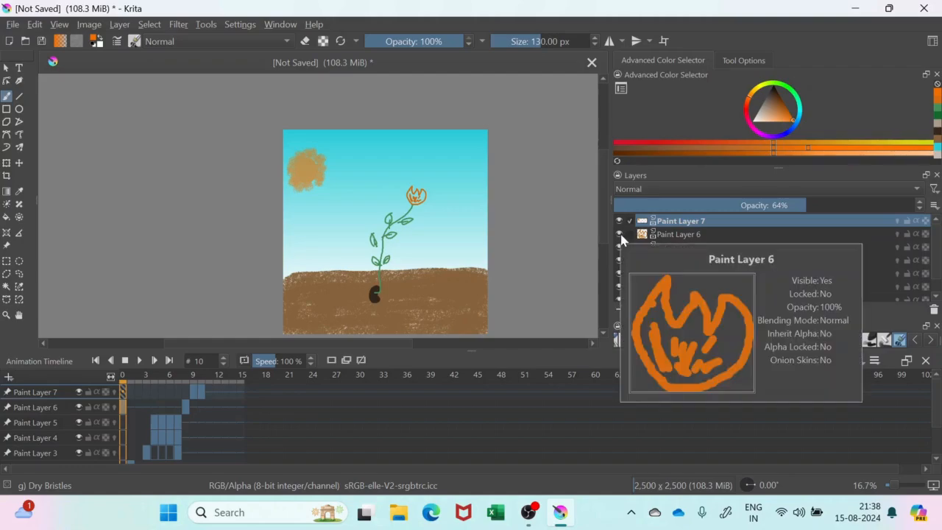
right_click(122, 408)
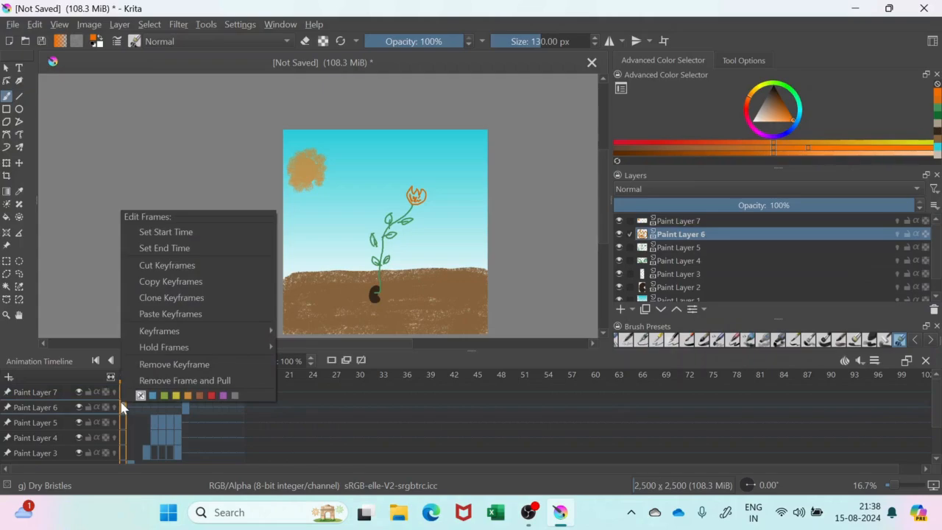
left_click(169, 365)
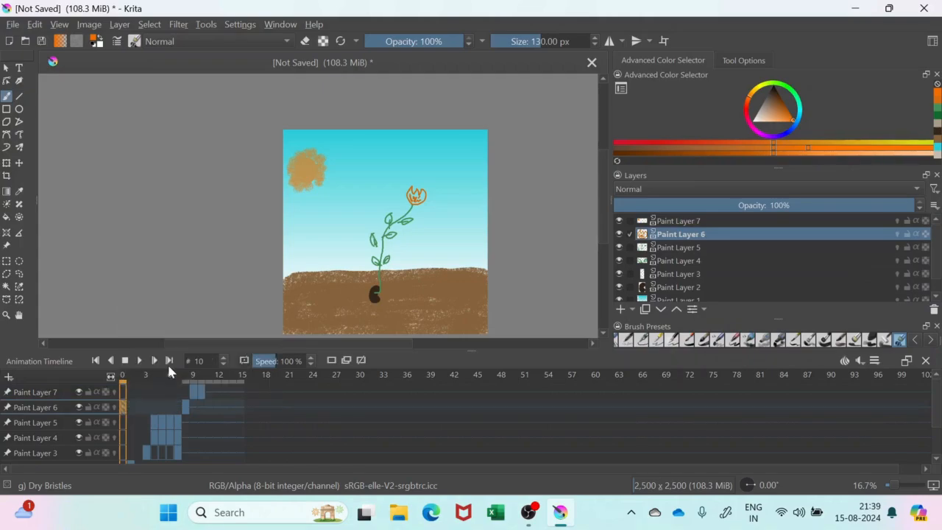
Step: Play the animation again from frame 0 to check the flower's timing, and stop playback
left_click(146, 407)
left_click(123, 408)
left_click(141, 360)
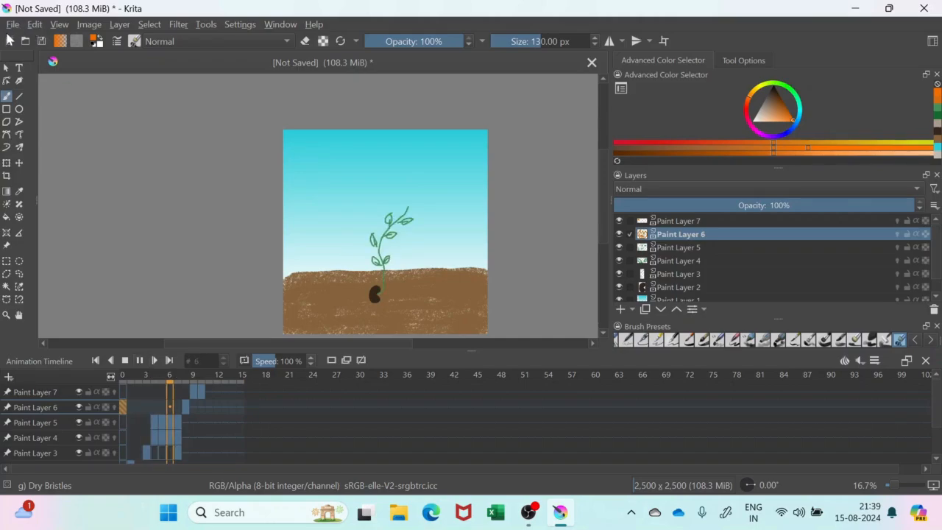
left_click(125, 360)
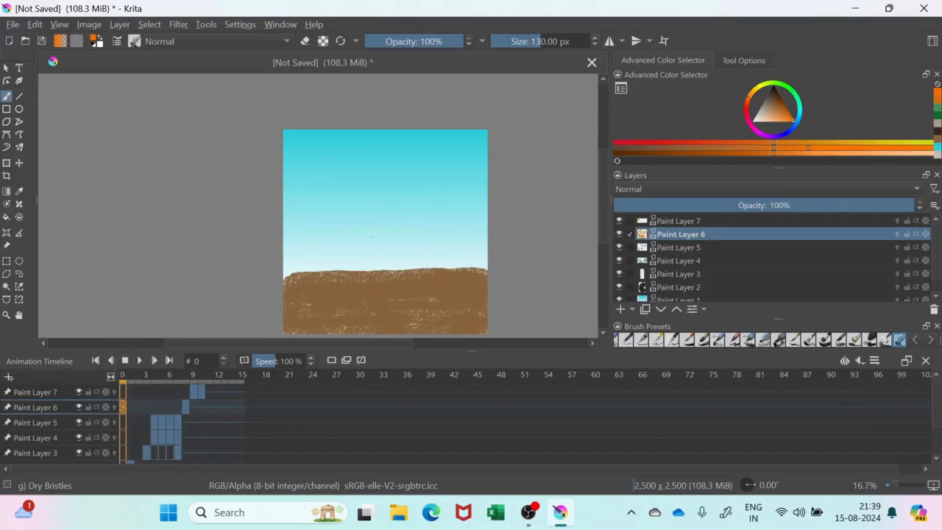
Step: Set up an animation render exported as video in the GIF image format
left_click(13, 24)
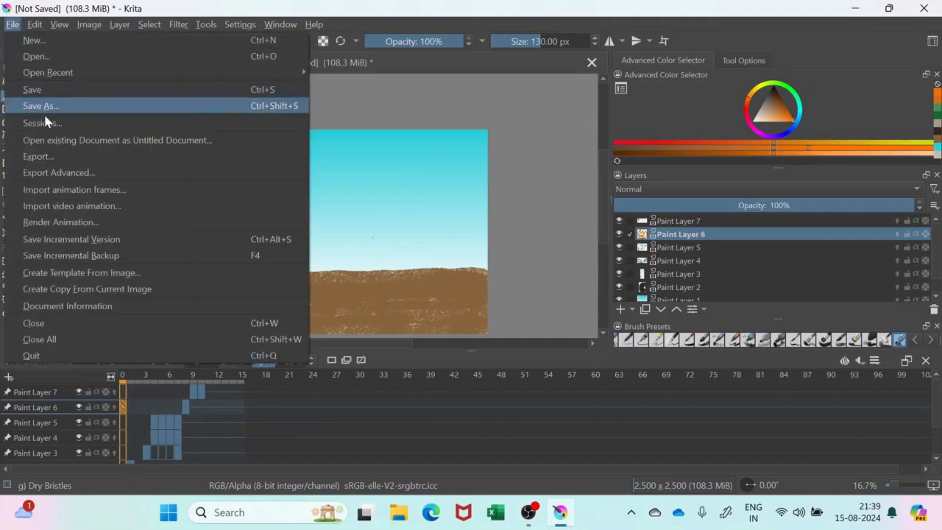
left_click(59, 224)
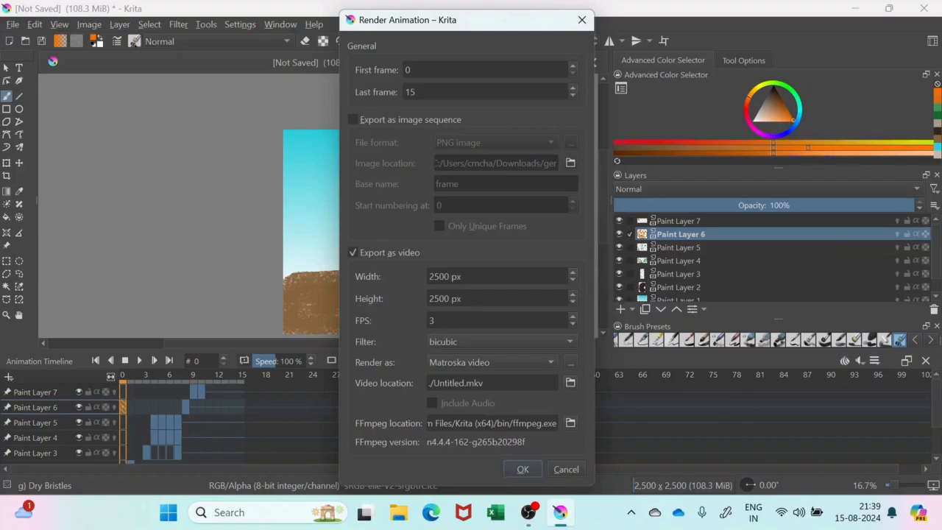
left_click(455, 361)
left_click(453, 392)
left_click(480, 356)
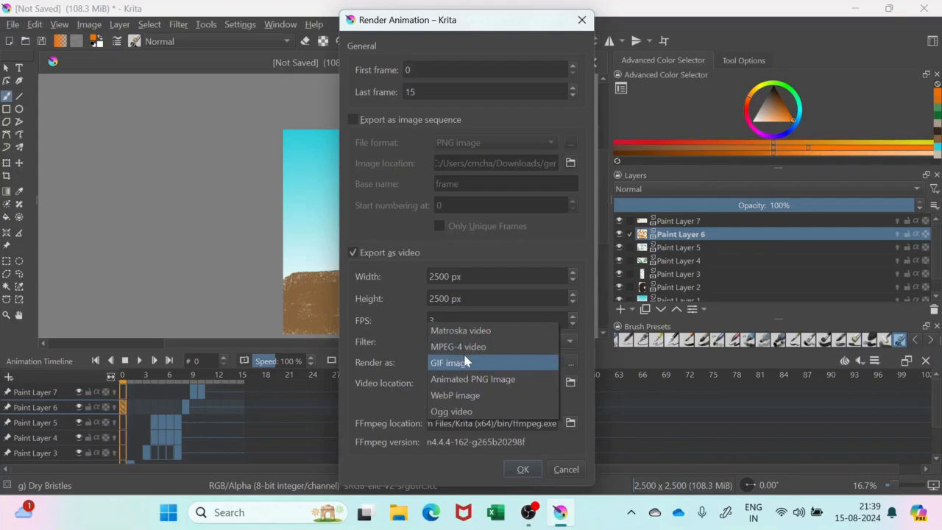
left_click(399, 339)
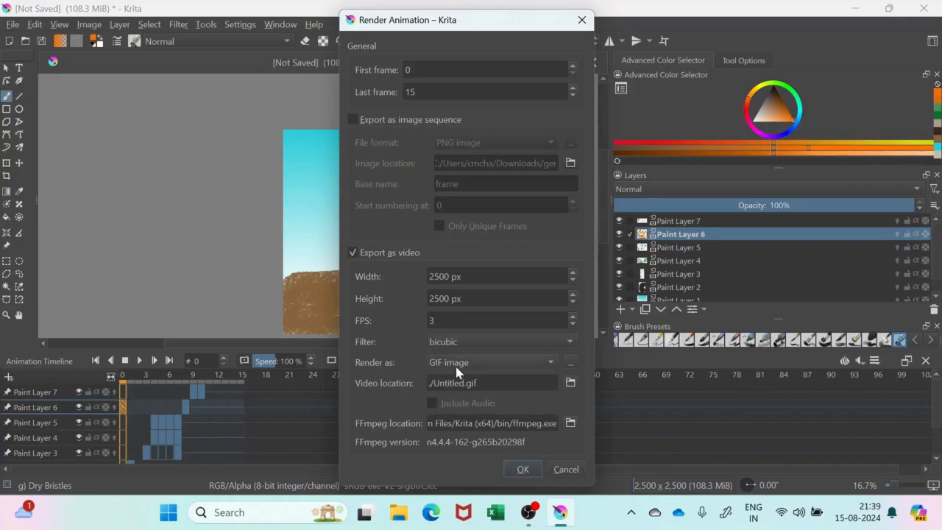
left_click(457, 368)
left_click(403, 345)
Step: Set the output file to ger in the Krita folder within Downloads and render the GIF
left_click(570, 383)
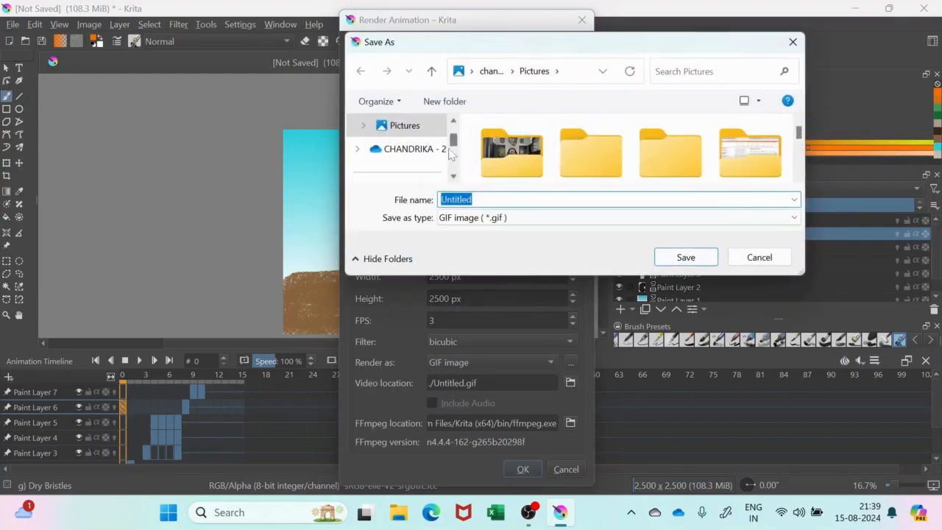
scroll(449, 149, "down", 2)
scroll(423, 148, "down", 4)
scroll(407, 157, "down", 5)
scroll(410, 159, "up", 2)
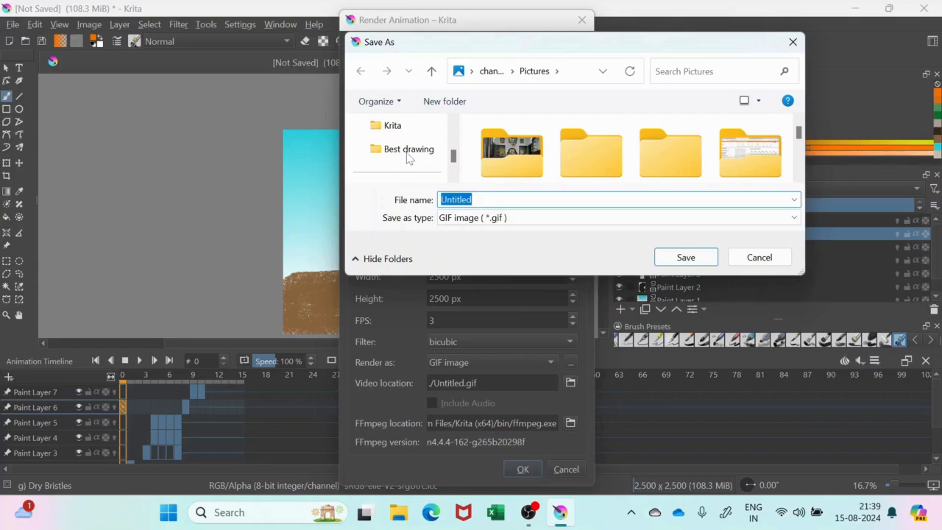
left_click(397, 129)
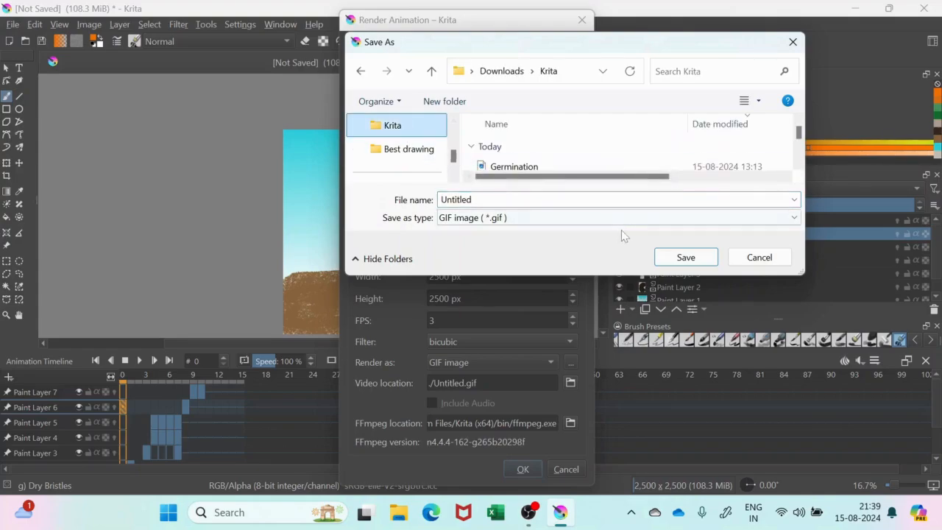
double_click(449, 199)
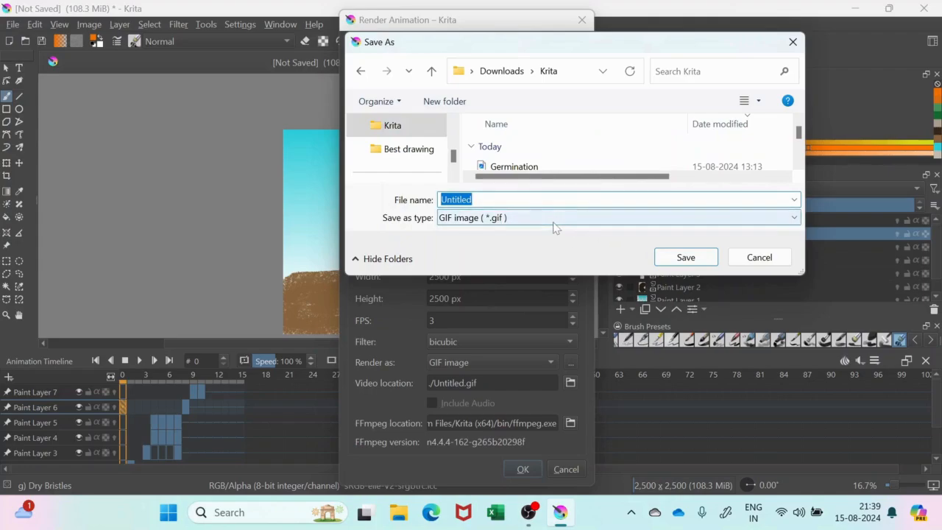
type("ger")
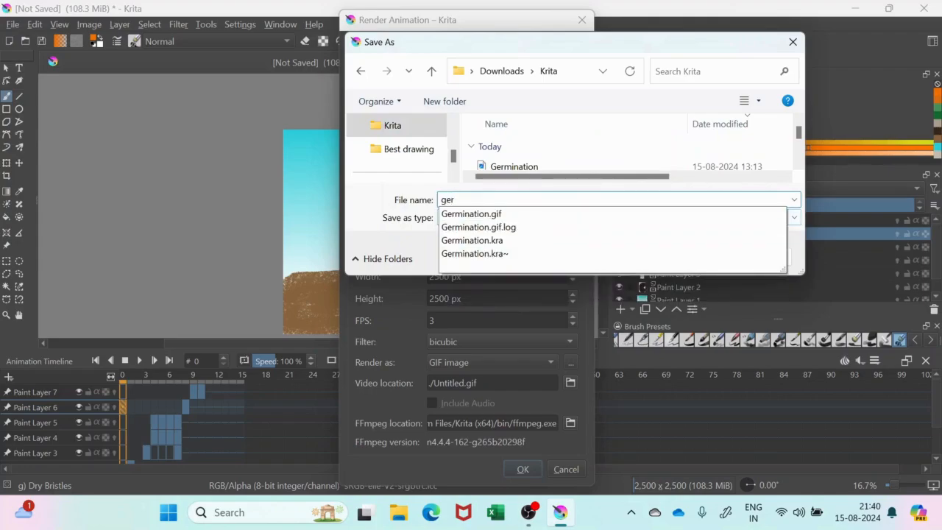
left_click(389, 244)
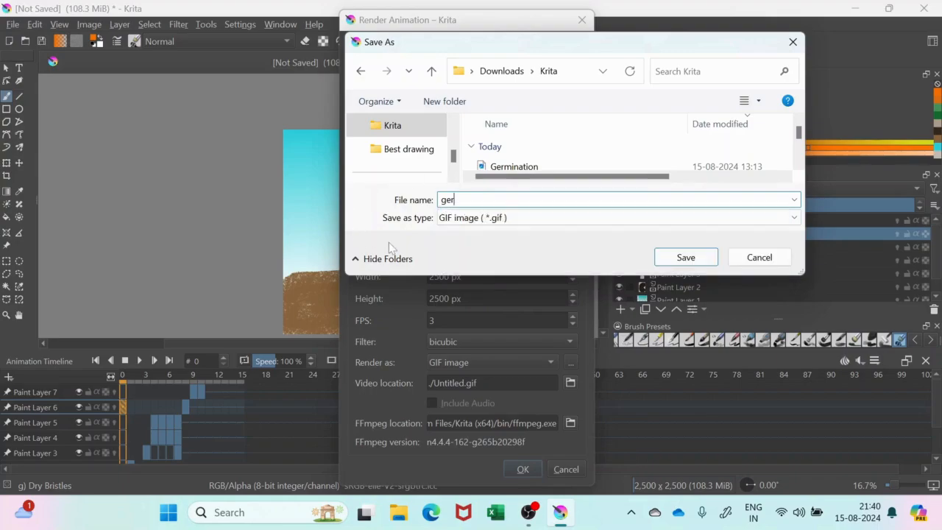
left_click(671, 256)
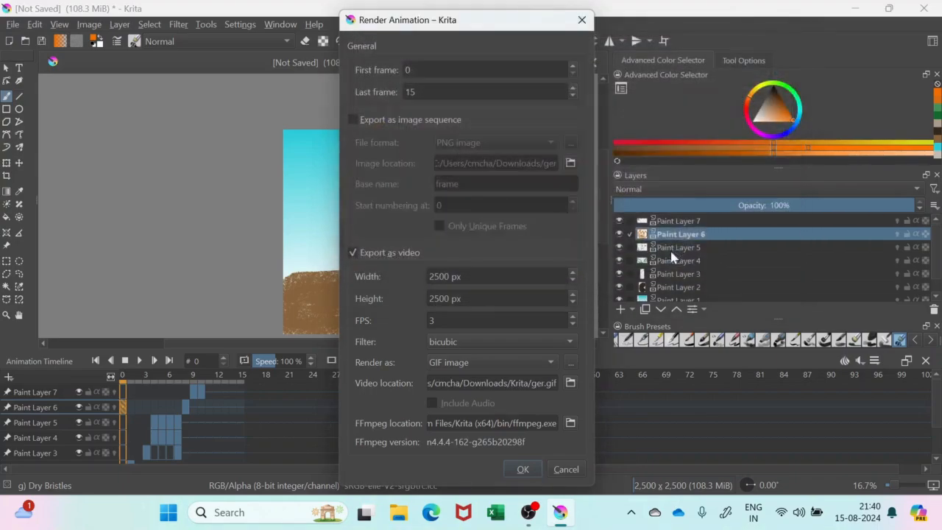
left_click(517, 469)
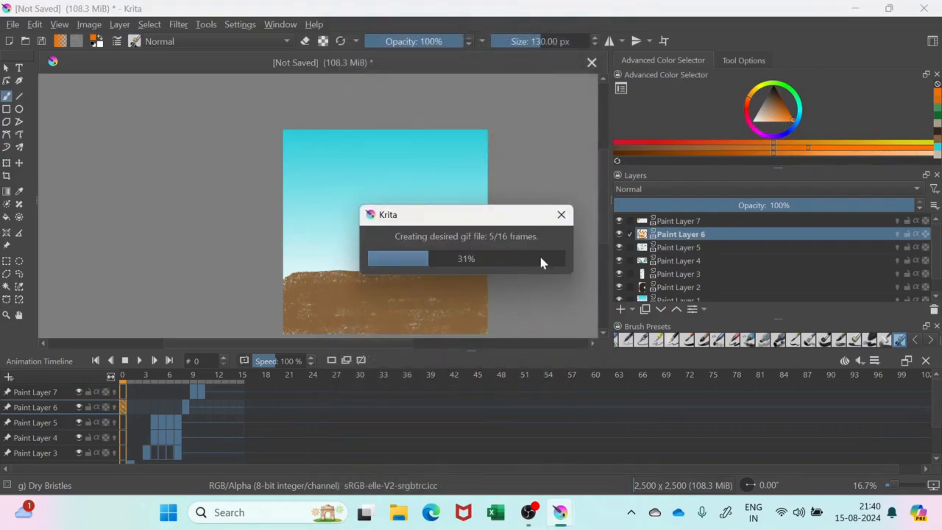
Step: Switch to File Explorer, view the rendered ger GIF from the Krita folder in Downloads, and close the viewer
left_click(398, 512)
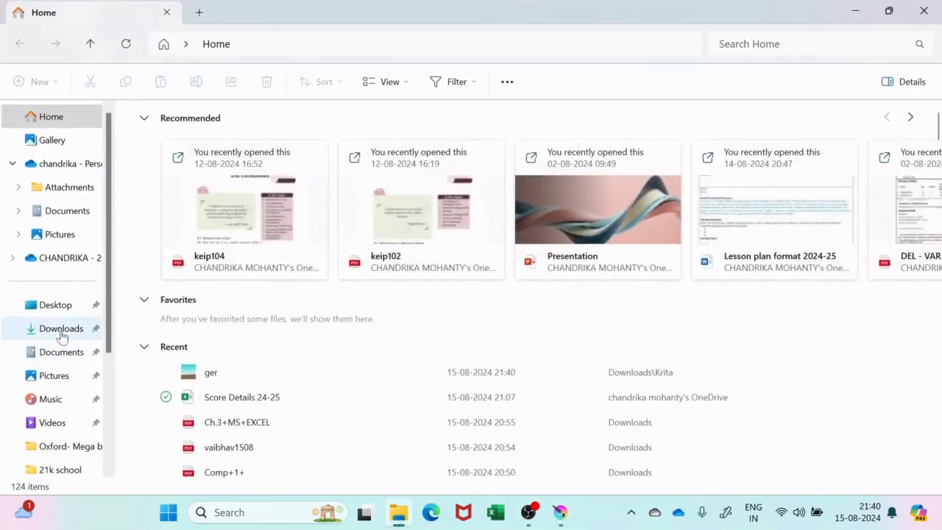
left_click(62, 329)
scroll(486, 390, "down", 3)
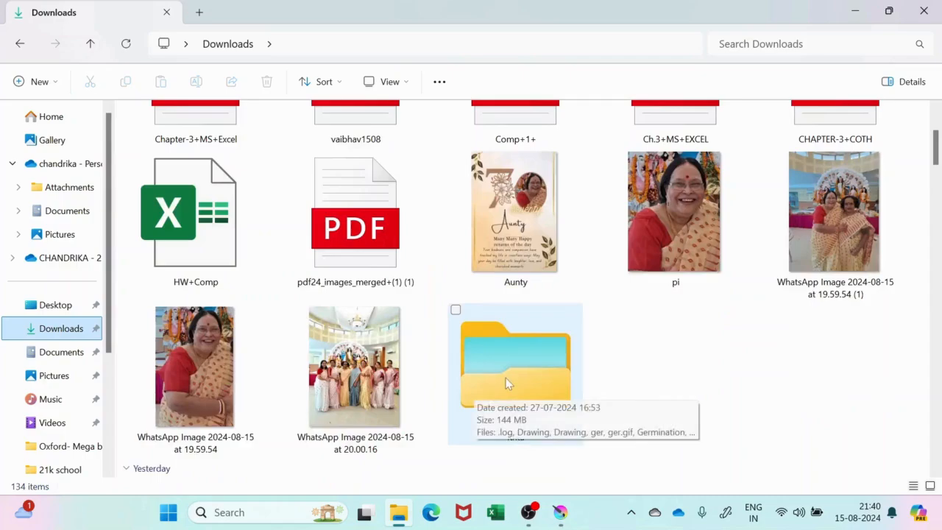
double_click(507, 380)
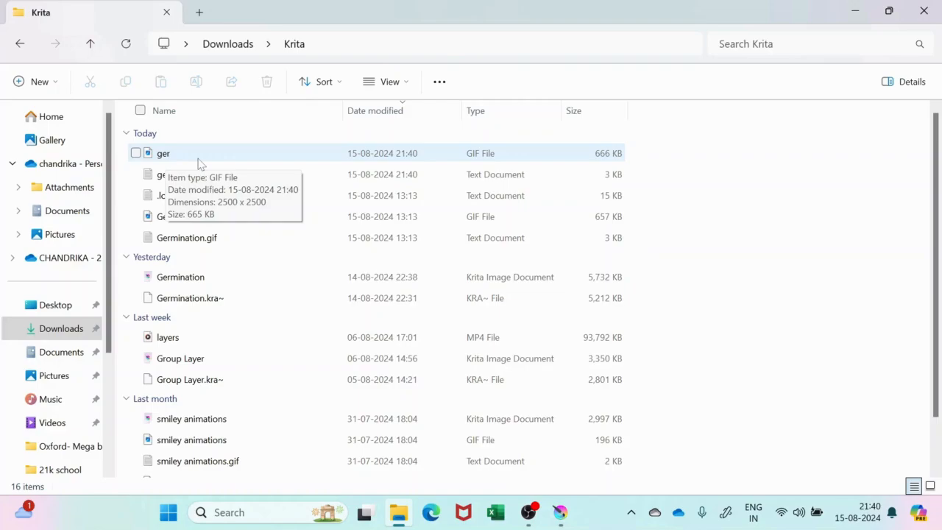
double_click(197, 158)
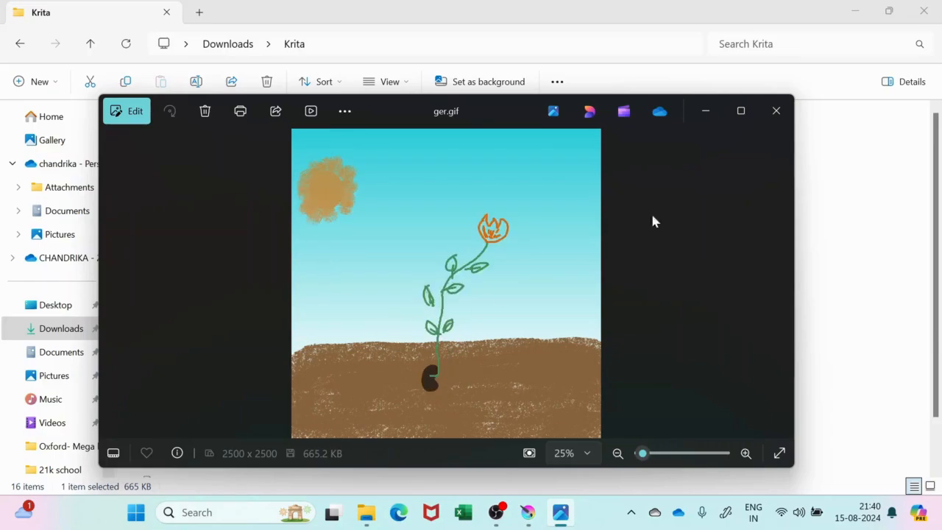
left_click(775, 118)
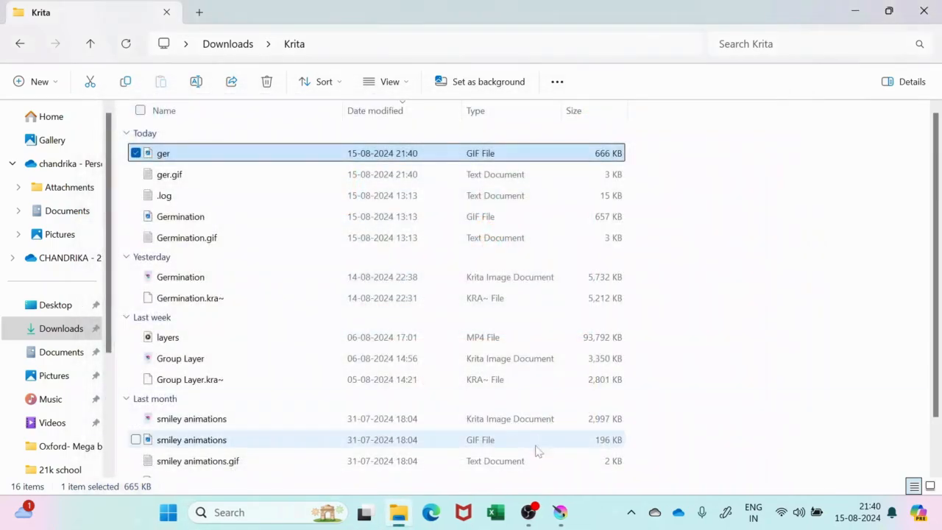
Step: Switch back to Krita and, at frame 6 of the timeline, turn on onion skins for Paint Layer 5
left_click(560, 512)
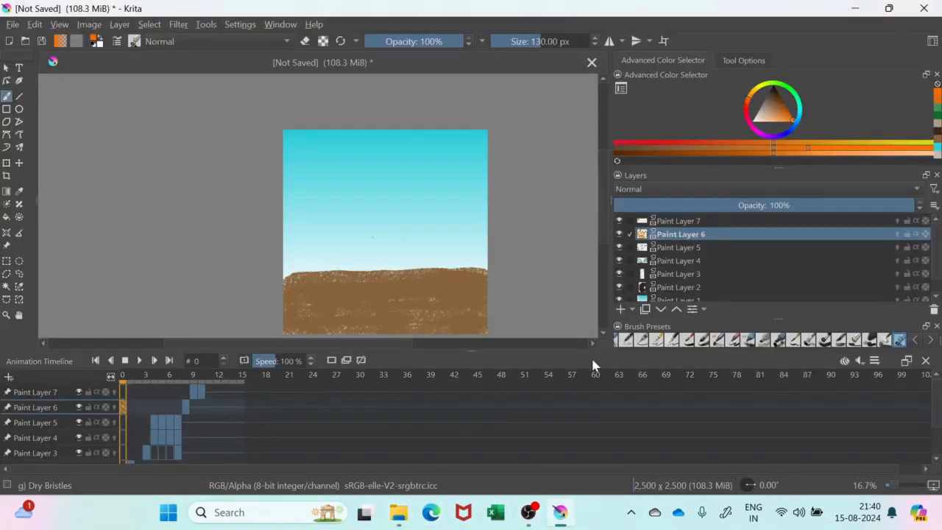
left_click(469, 343)
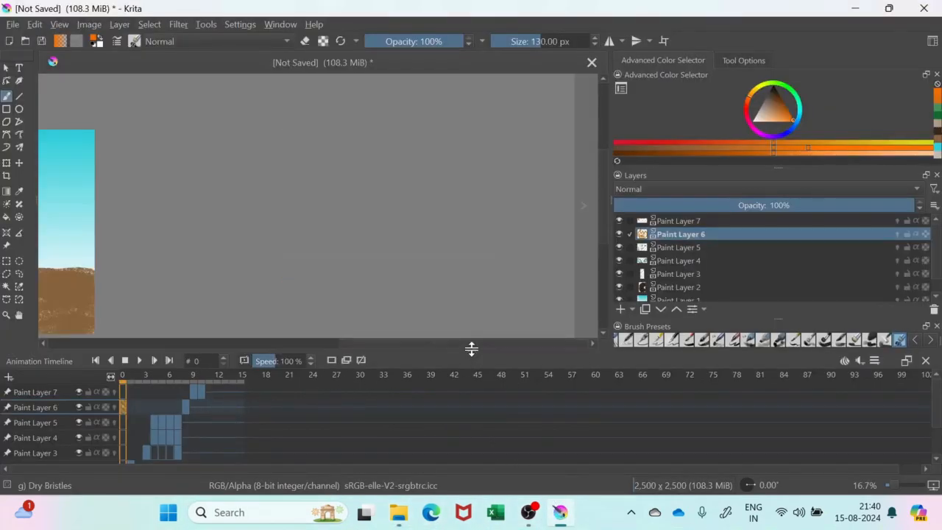
left_click(223, 341)
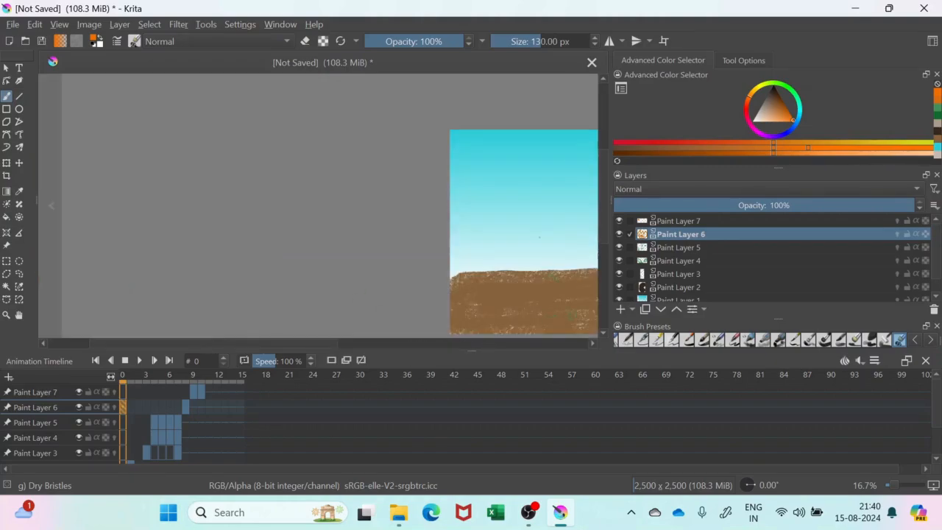
left_click(20, 314)
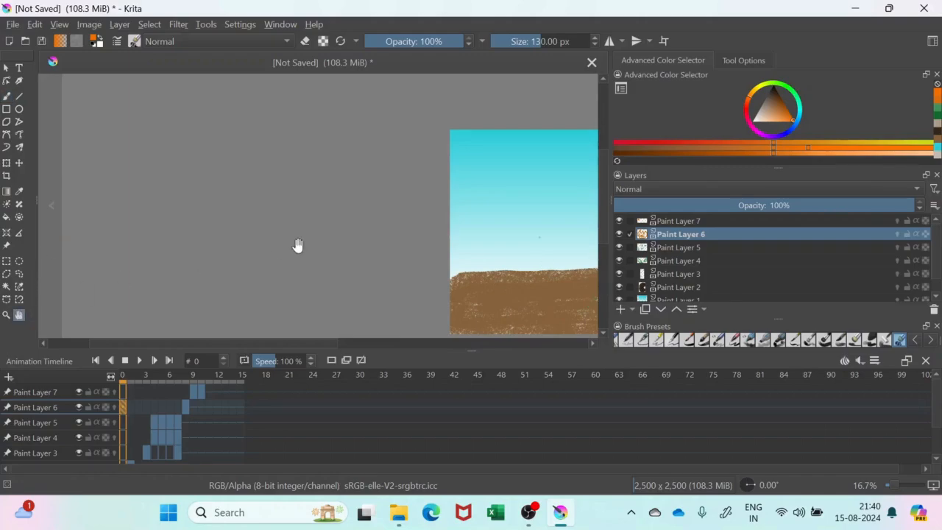
left_click_drag(484, 238, 263, 244)
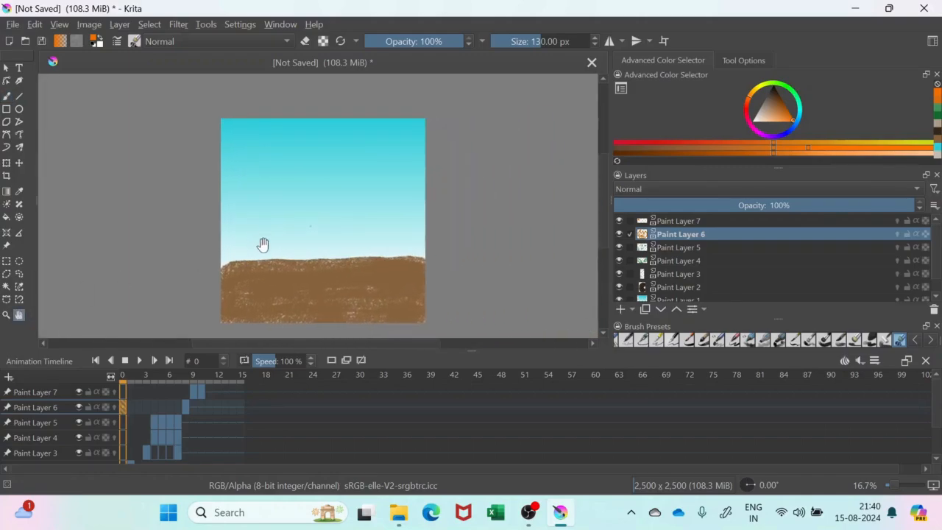
left_click(141, 393)
left_click(167, 407)
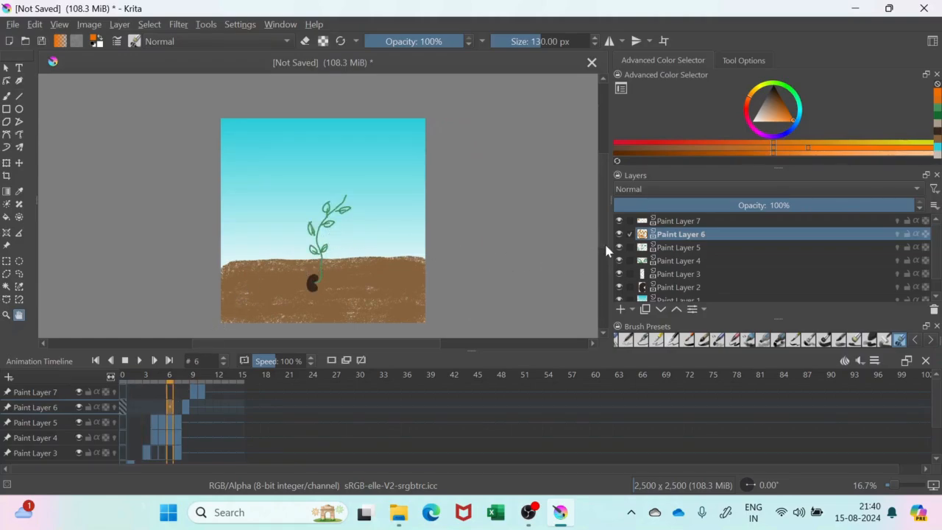
scroll(604, 242, "down", 2)
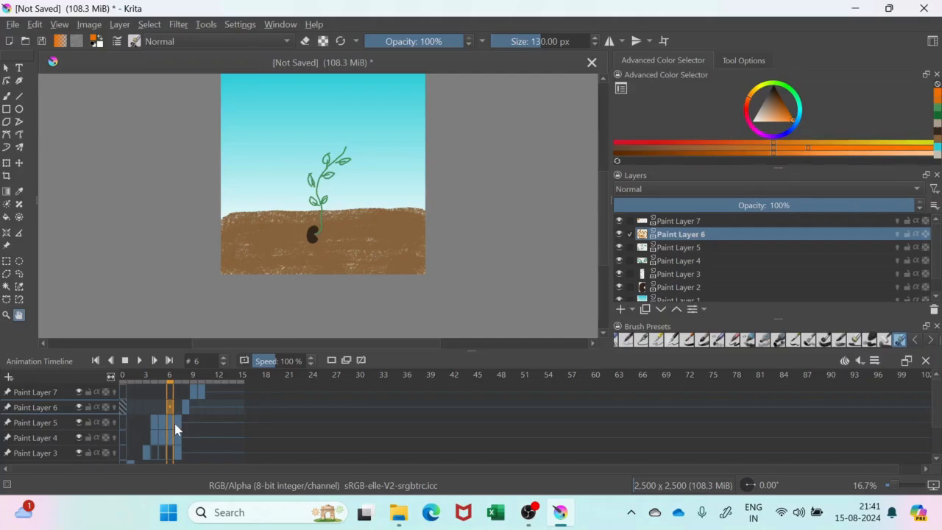
left_click(114, 423)
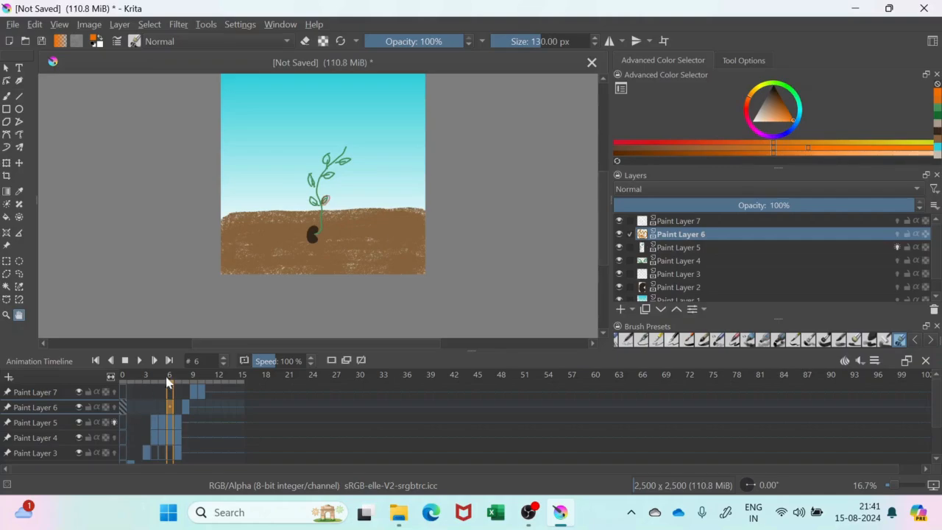